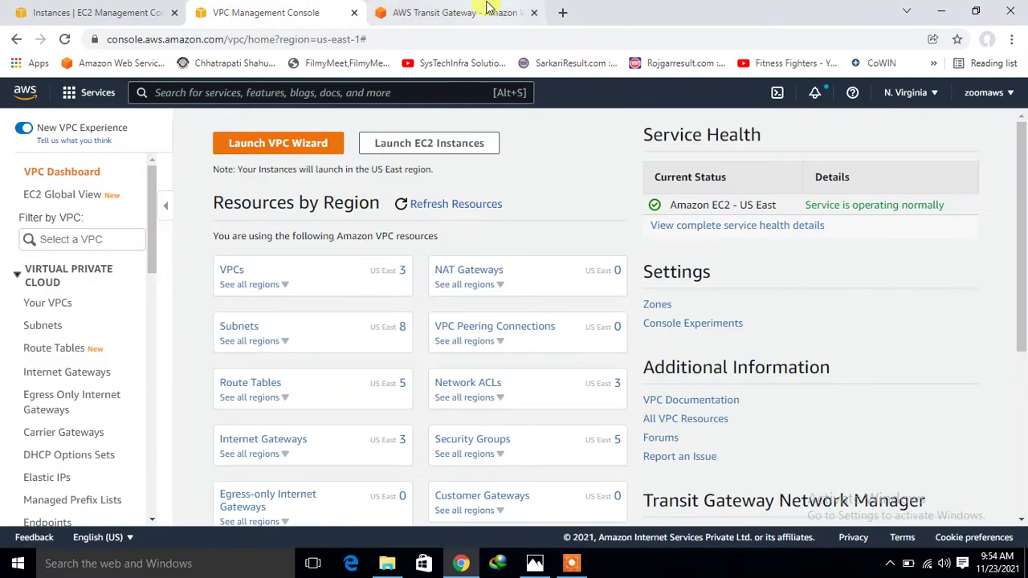
# Close the AWS Transit Gateway page and review the existing VPCs, subnets and route tables in the region
pyautogui.click(534, 13)
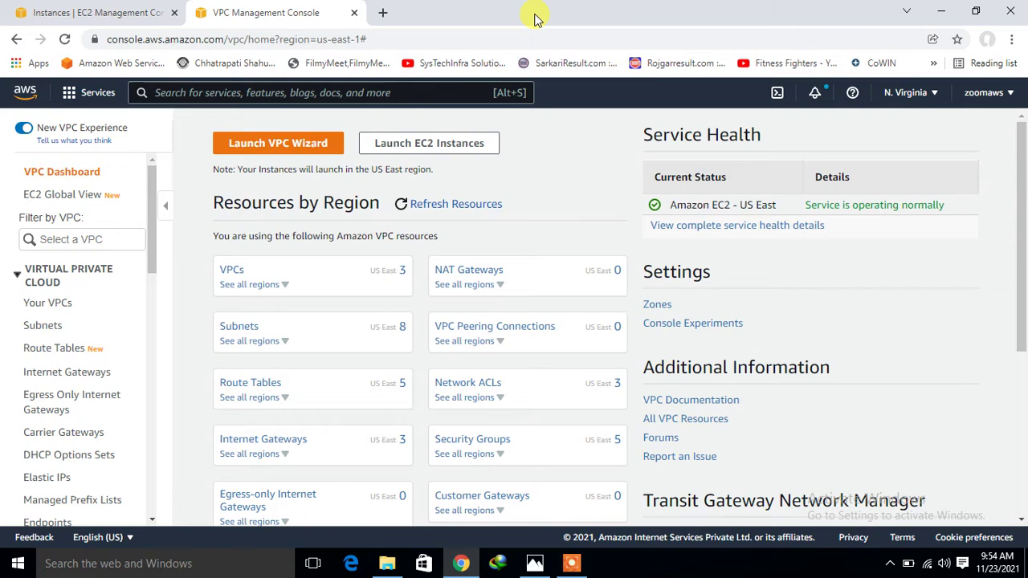
pyautogui.click(232, 270)
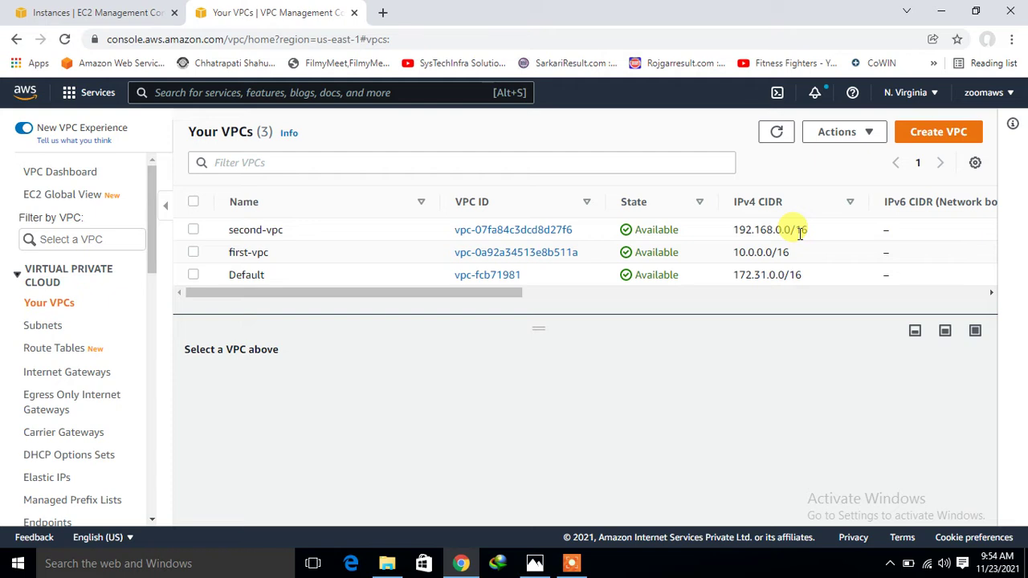
pyautogui.click(44, 326)
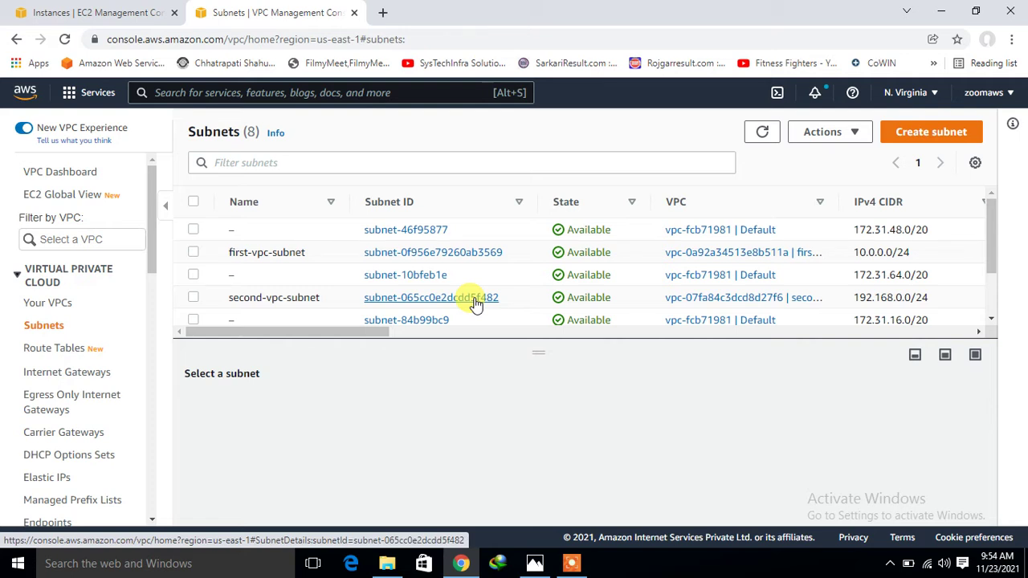
pyautogui.click(63, 353)
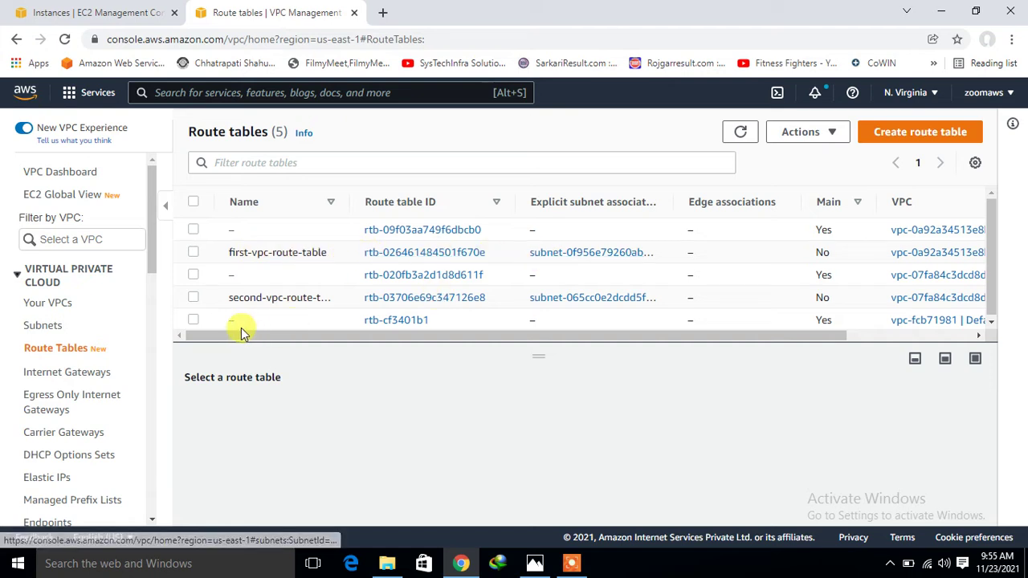
pyautogui.moveTo(546, 340); pyautogui.dragTo(484, 356)
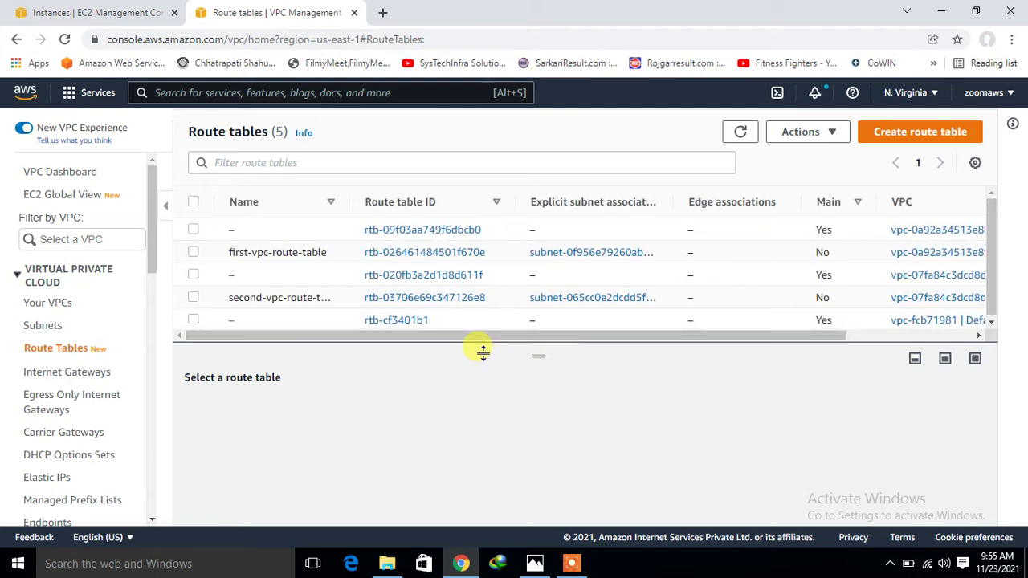
# Review the internet gateways and their VPC attachments, opening the details of first-vpc-igw
pyautogui.click(69, 374)
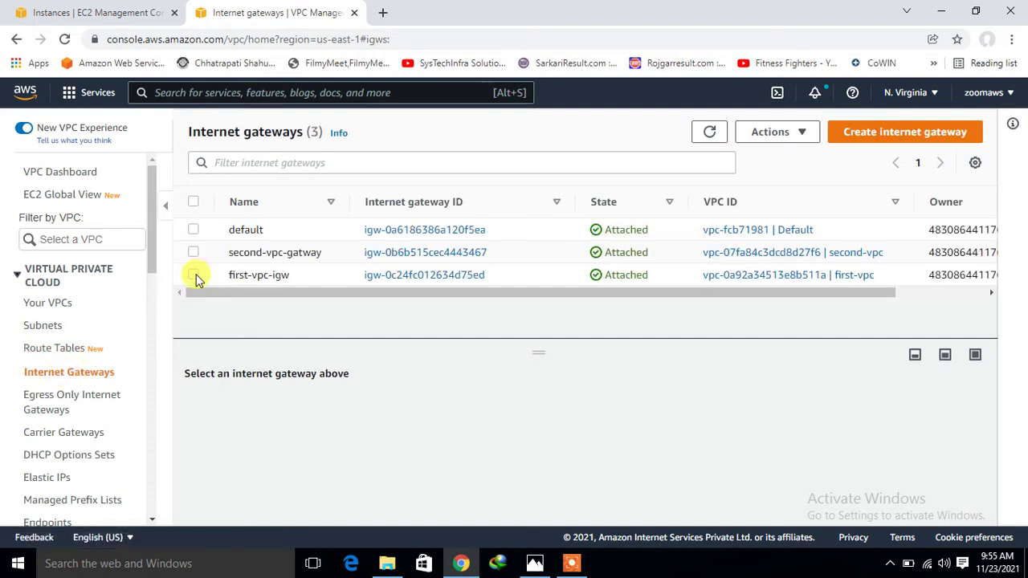
pyautogui.click(194, 275)
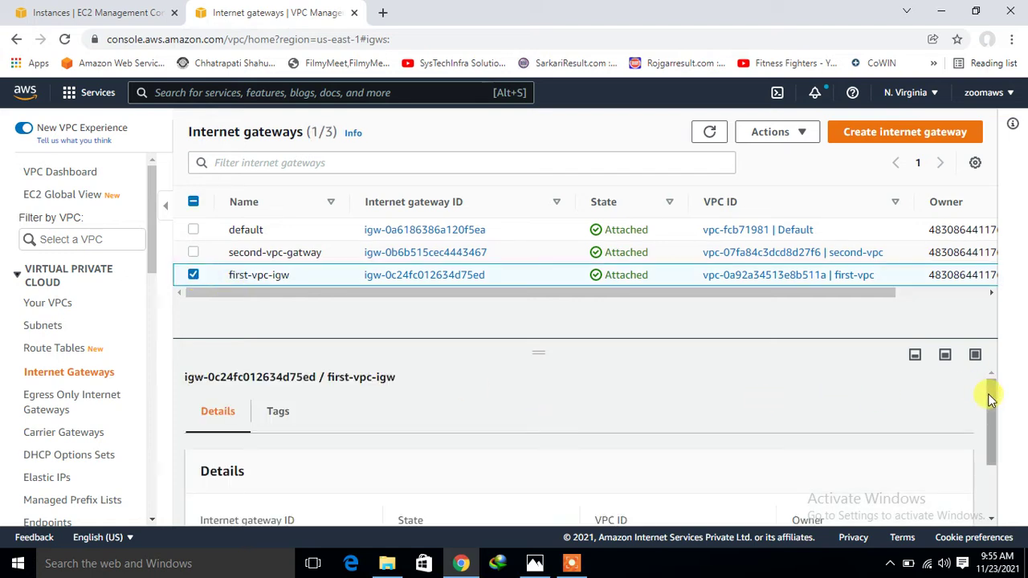
pyautogui.scroll(-1, 984, 426)
pyautogui.scroll(1, 986, 402)
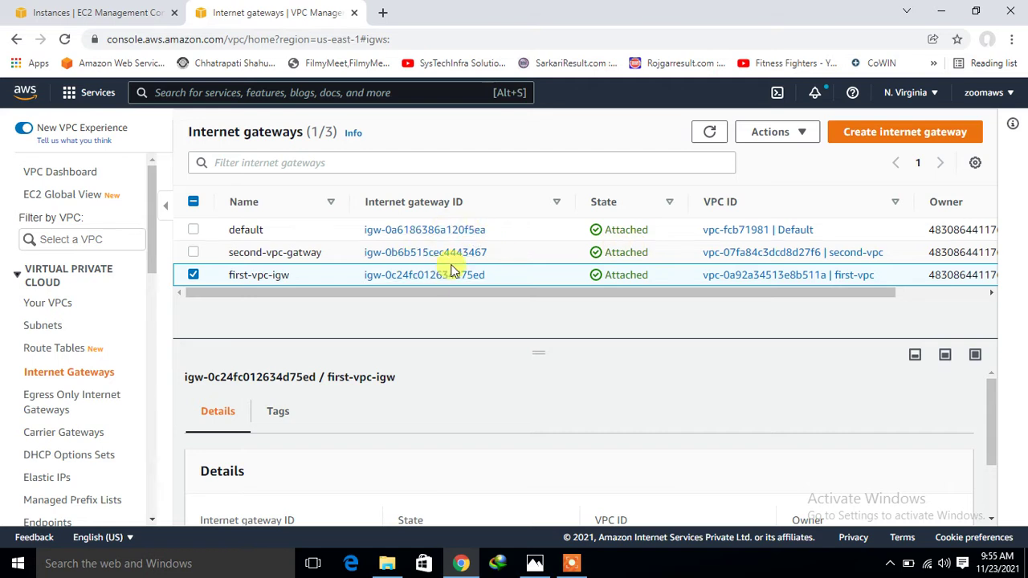
pyautogui.moveTo(598, 291)
pyautogui.mouseDown()
pyautogui.moveTo(667, 291)
pyautogui.moveTo(587, 305)
pyautogui.mouseUp()
# Examine the routes and explicit subnet associations of first-vpc-route-table
pyautogui.click(35, 352)
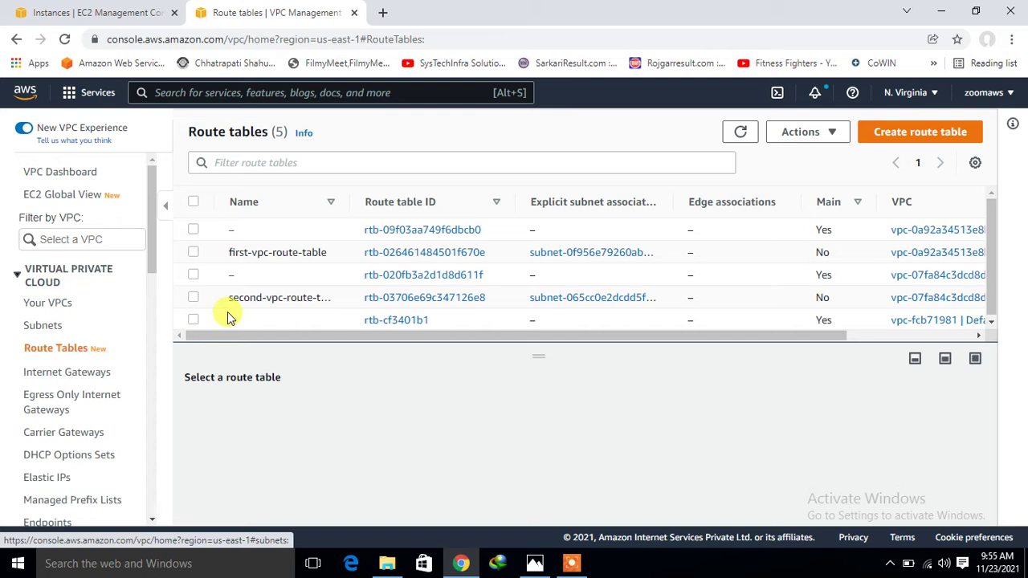
pyautogui.click(191, 251)
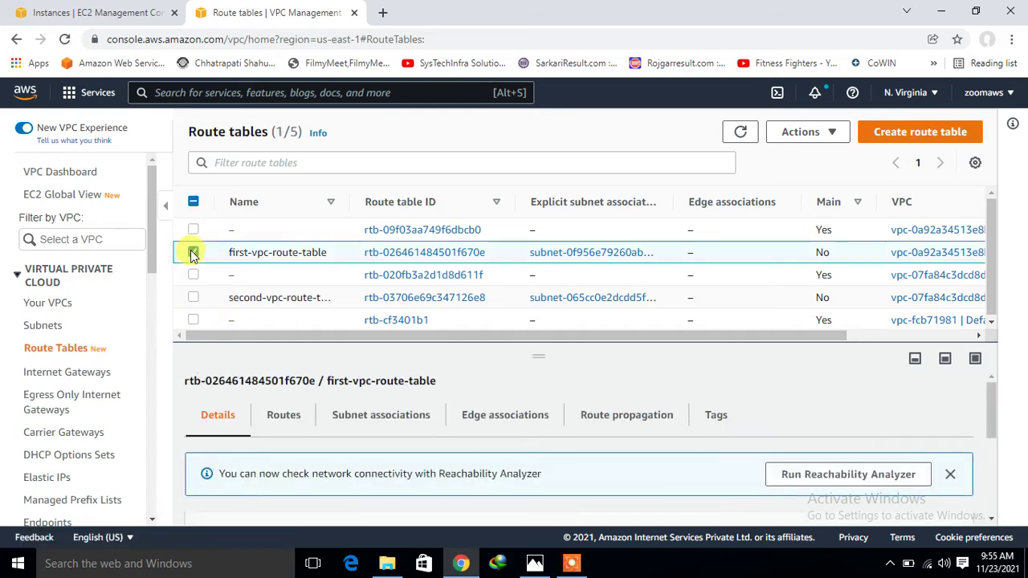
pyautogui.click(291, 423)
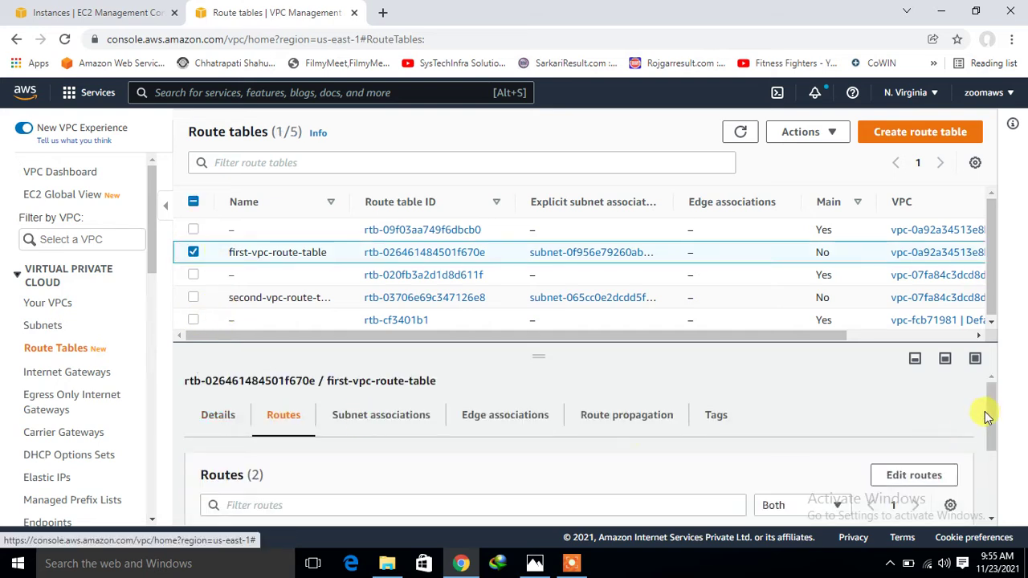
pyautogui.moveTo(991, 418); pyautogui.dragTo(990, 484)
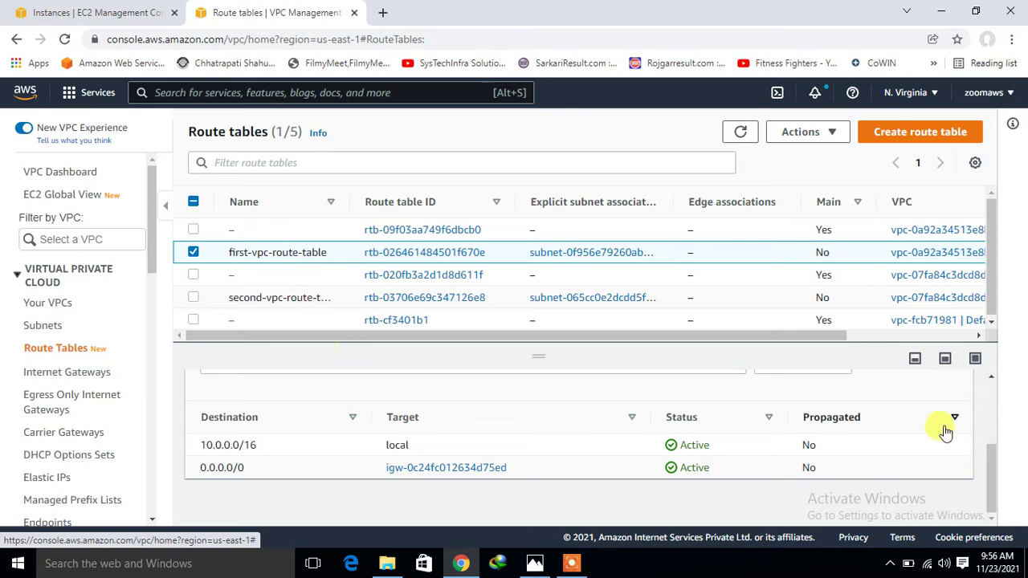
pyautogui.scroll(3, 995, 387)
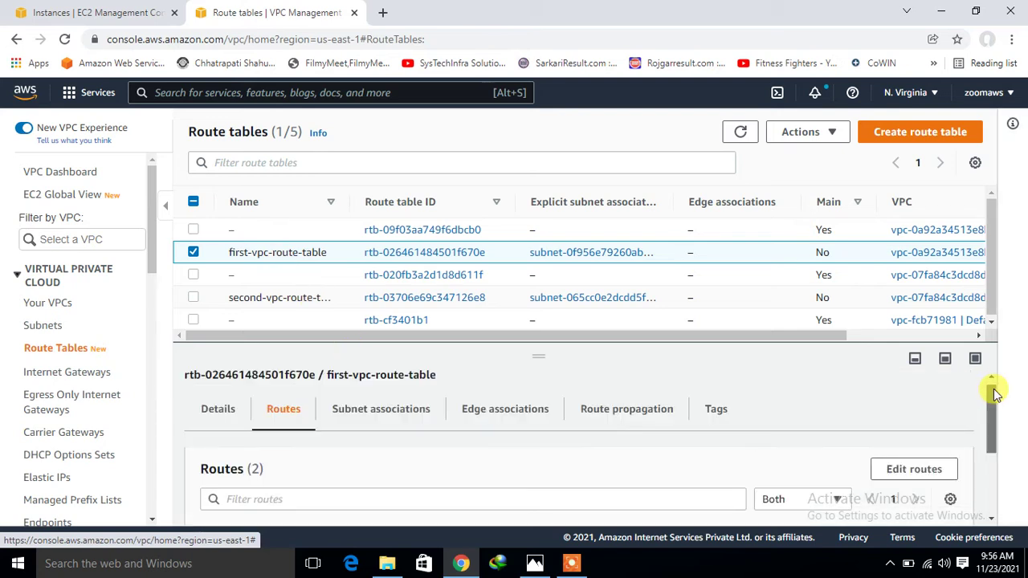
pyautogui.click(400, 419)
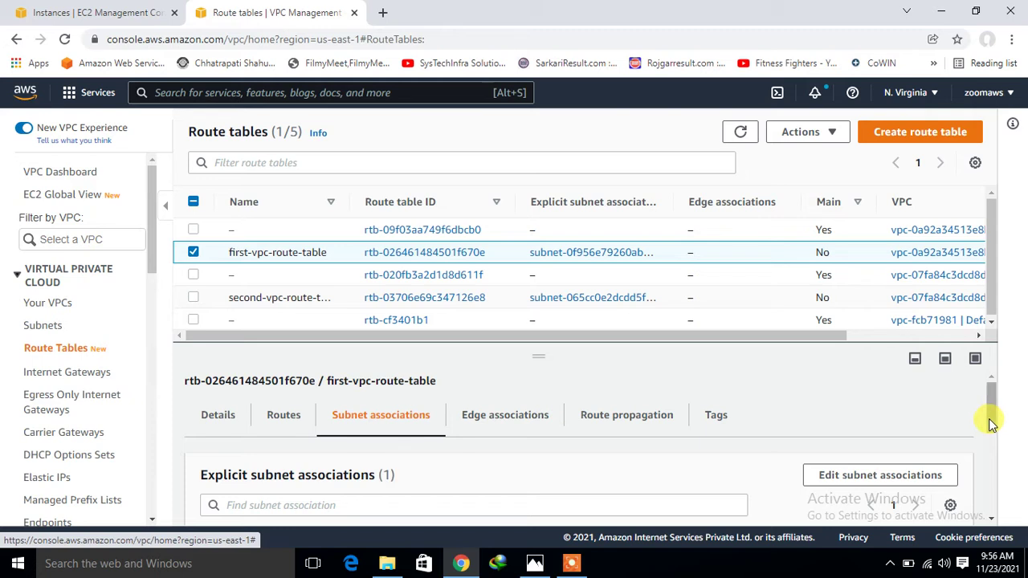
pyautogui.moveTo(991, 420); pyautogui.dragTo(991, 454)
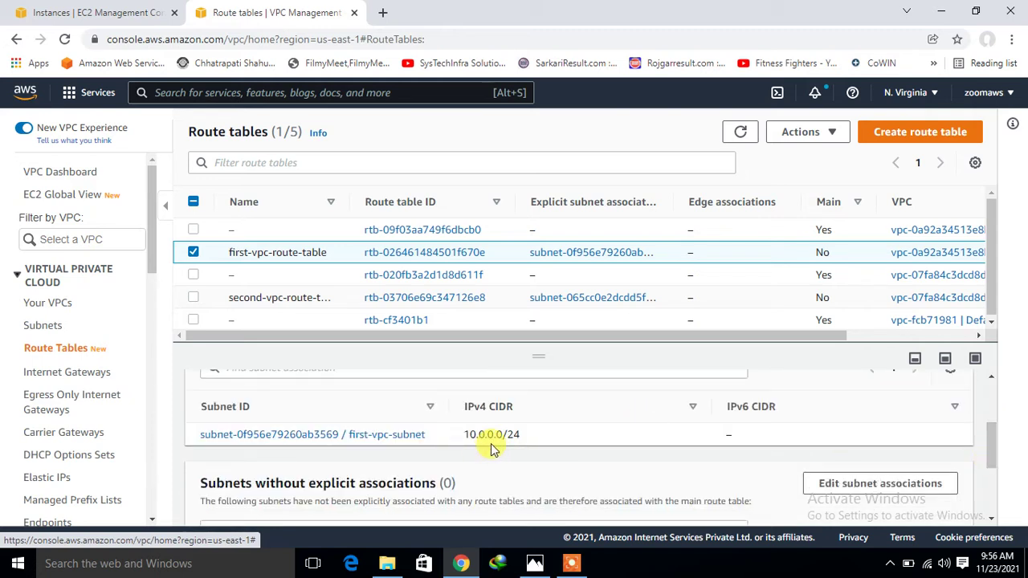
# Examine the routes of second-vpc-route-table and return to the VPC dashboard
pyautogui.click(194, 252)
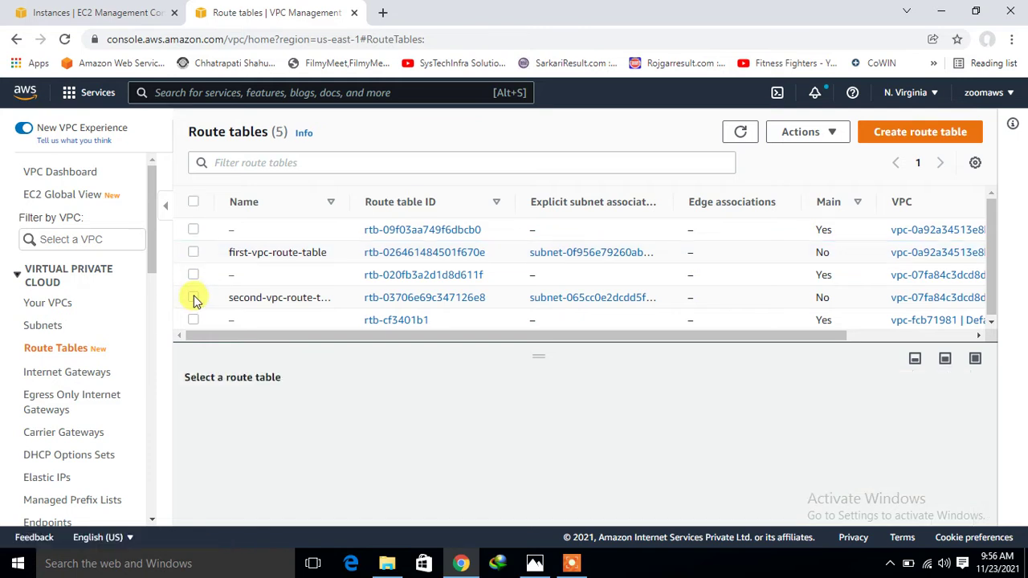
pyautogui.click(194, 297)
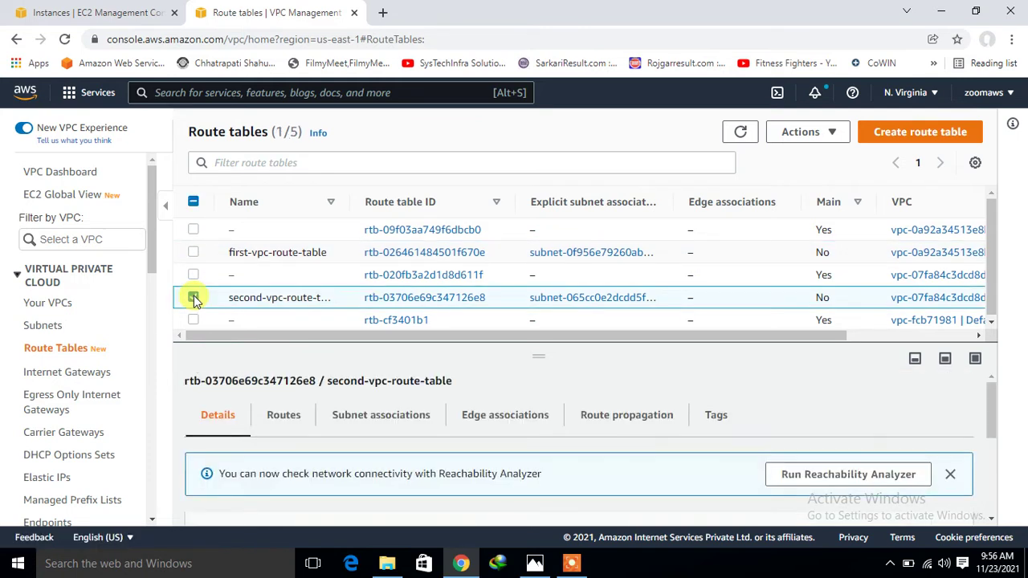
pyautogui.click(283, 417)
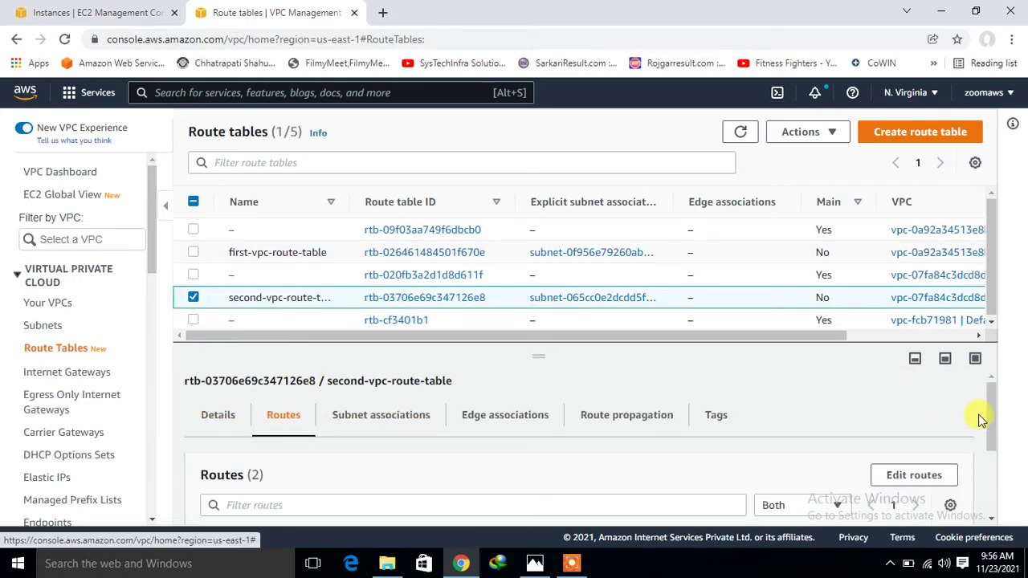
pyautogui.scroll(-2, 991, 447)
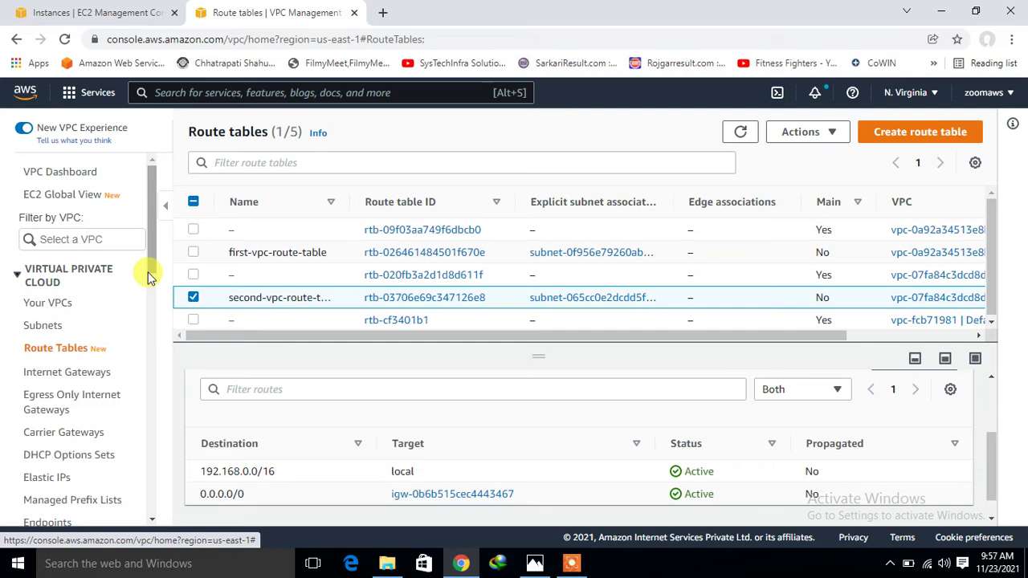
pyautogui.click(64, 175)
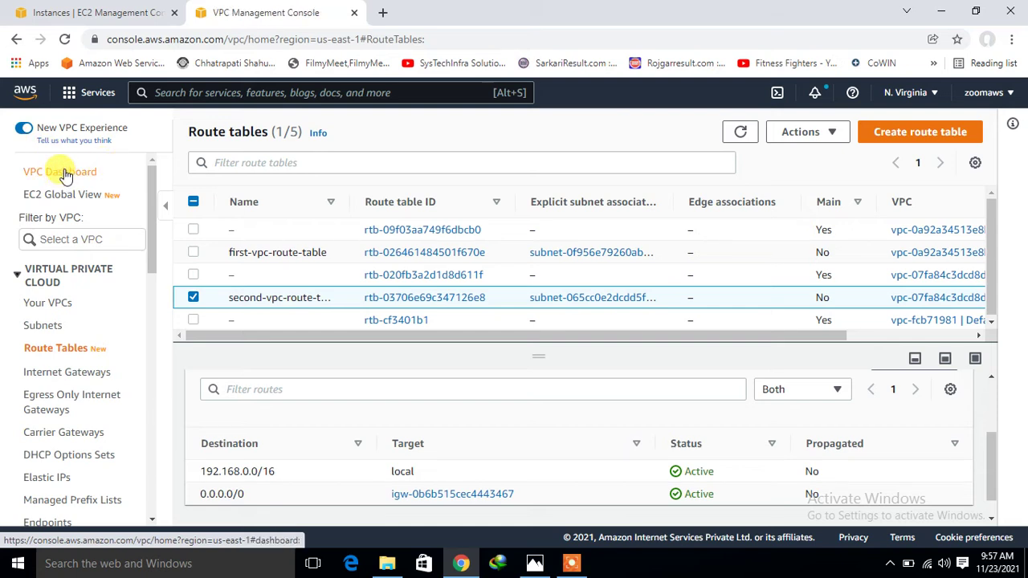
# Switch to the EC2 instances page and compare the description details of first-vpc-ec2 and second-vpc-ec2, including their public and private IPs
pyautogui.click(95, 12)
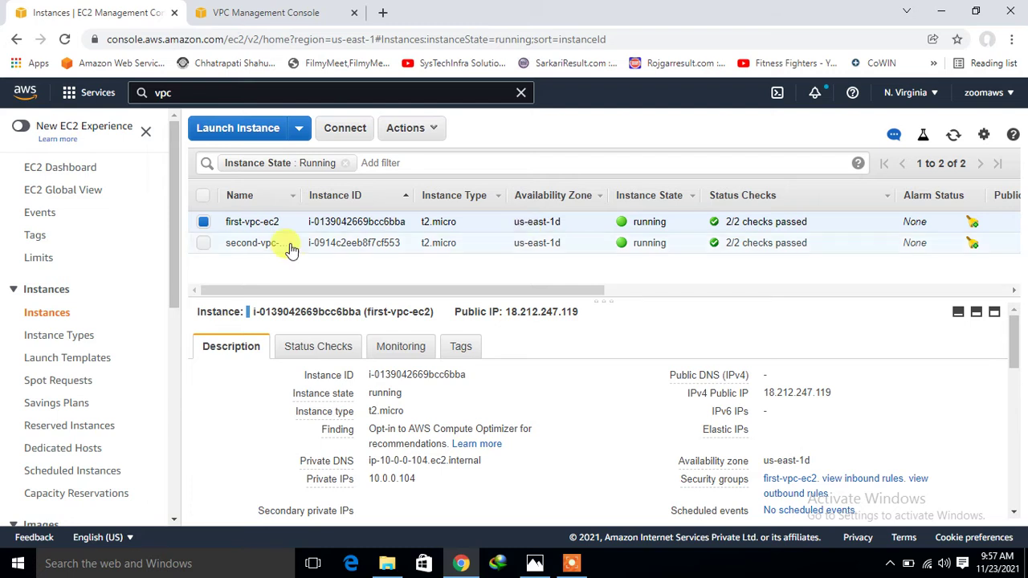
pyautogui.moveTo(287, 229)
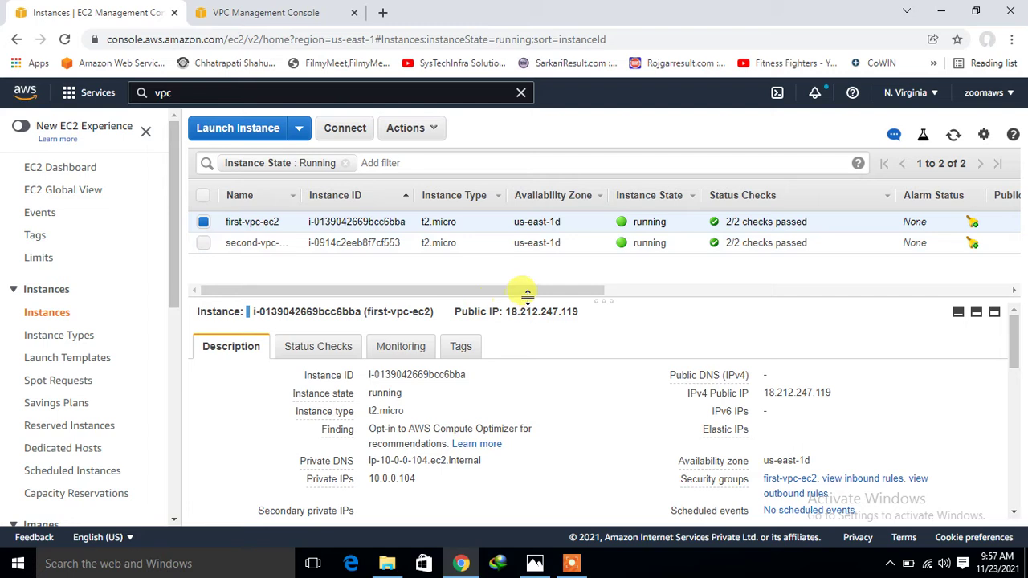
pyautogui.moveTo(606, 293); pyautogui.dragTo(612, 294)
pyautogui.moveTo(718, 293); pyautogui.dragTo(522, 329)
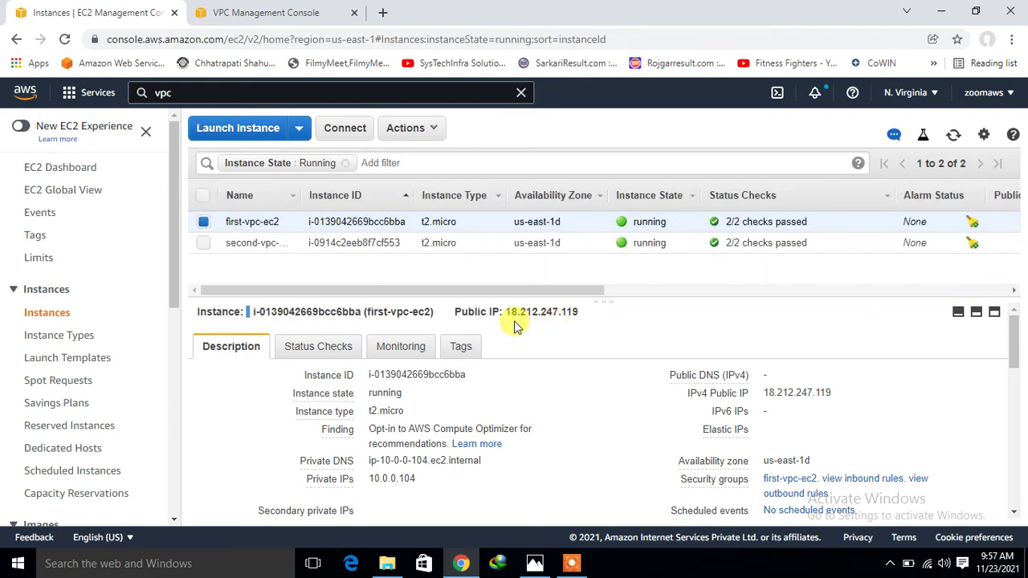
pyautogui.click(203, 221)
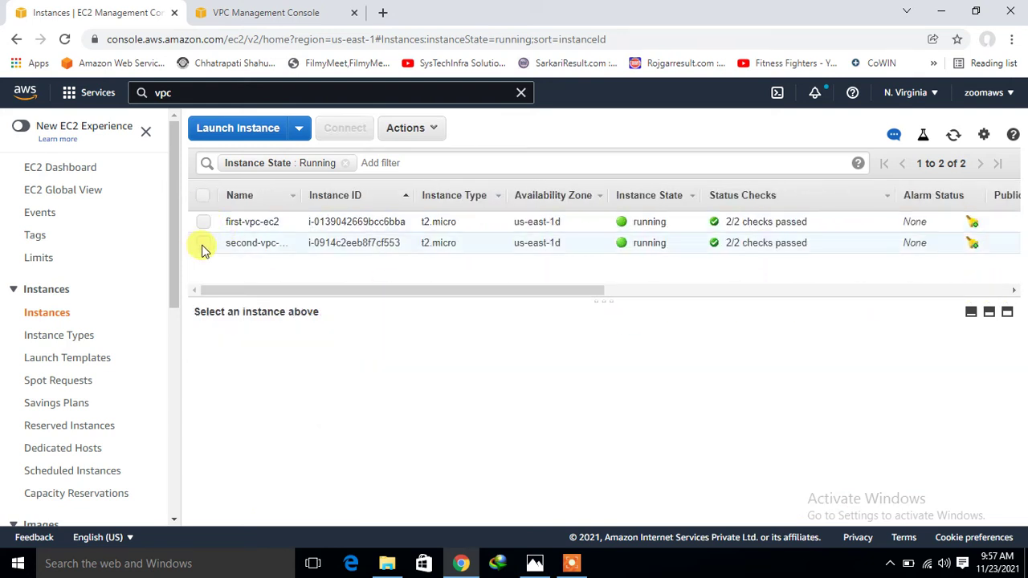
pyautogui.click(203, 244)
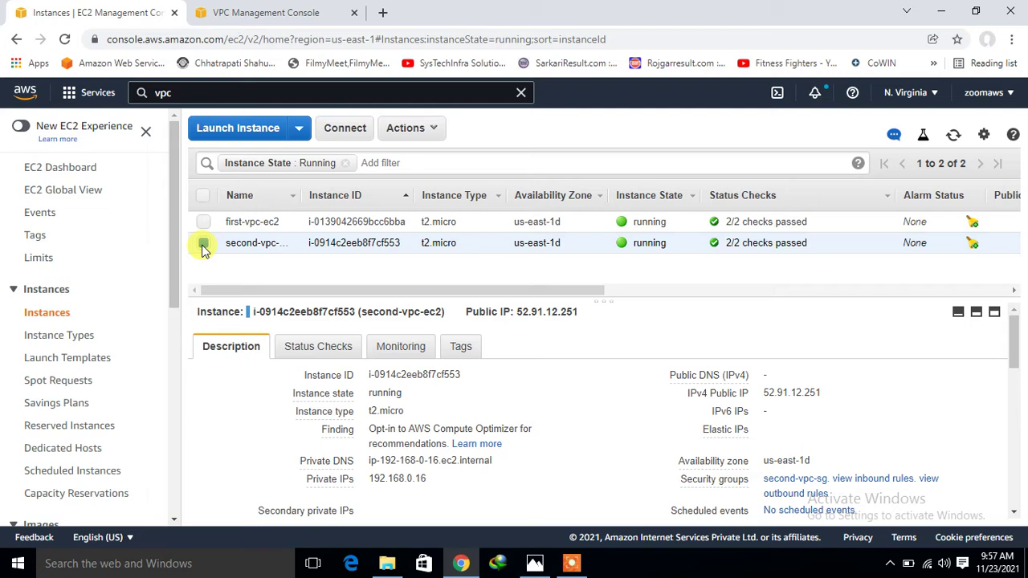
pyautogui.click(203, 223)
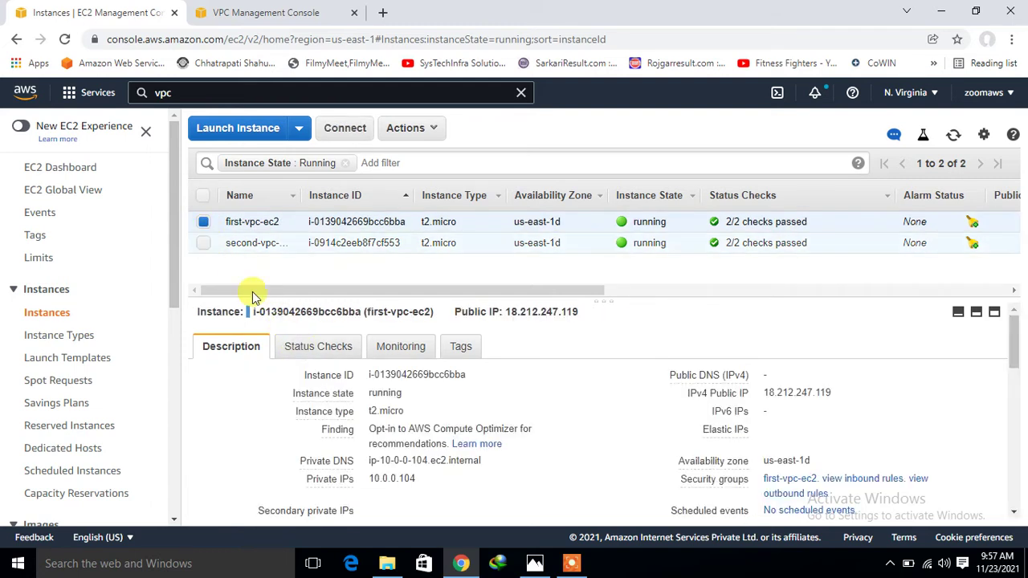
pyautogui.moveTo(418, 488)
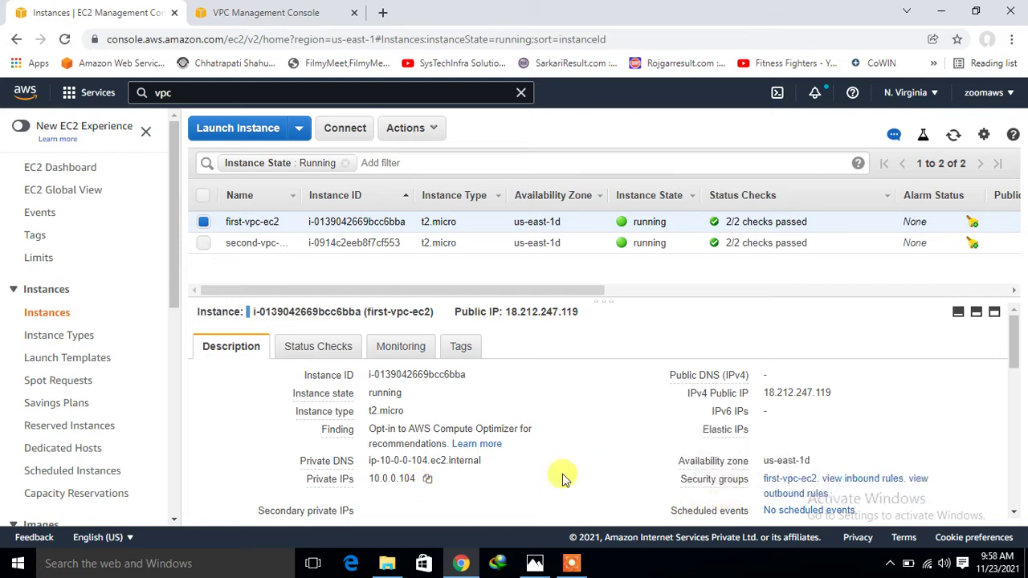
pyautogui.click(203, 224)
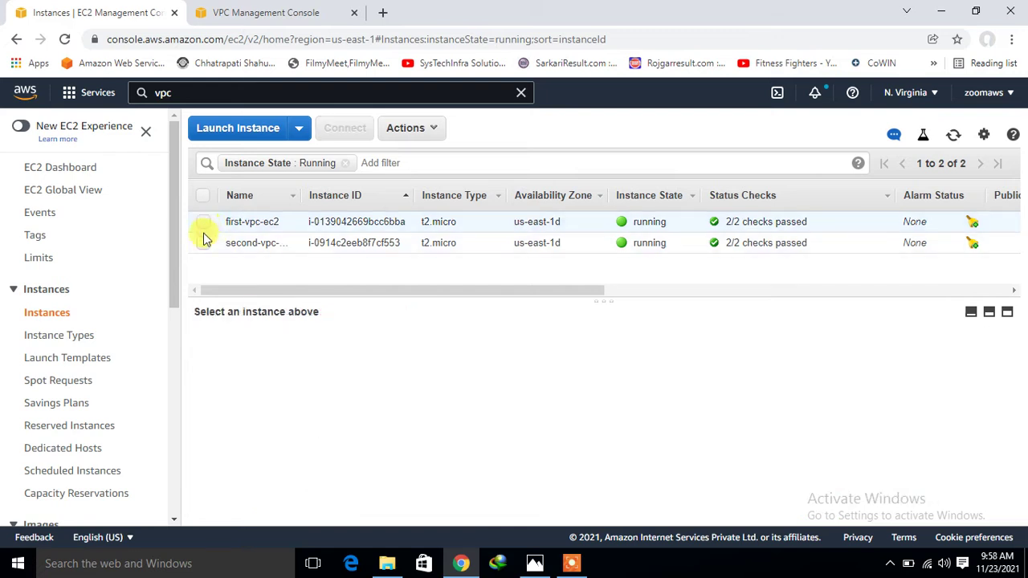
pyautogui.click(203, 243)
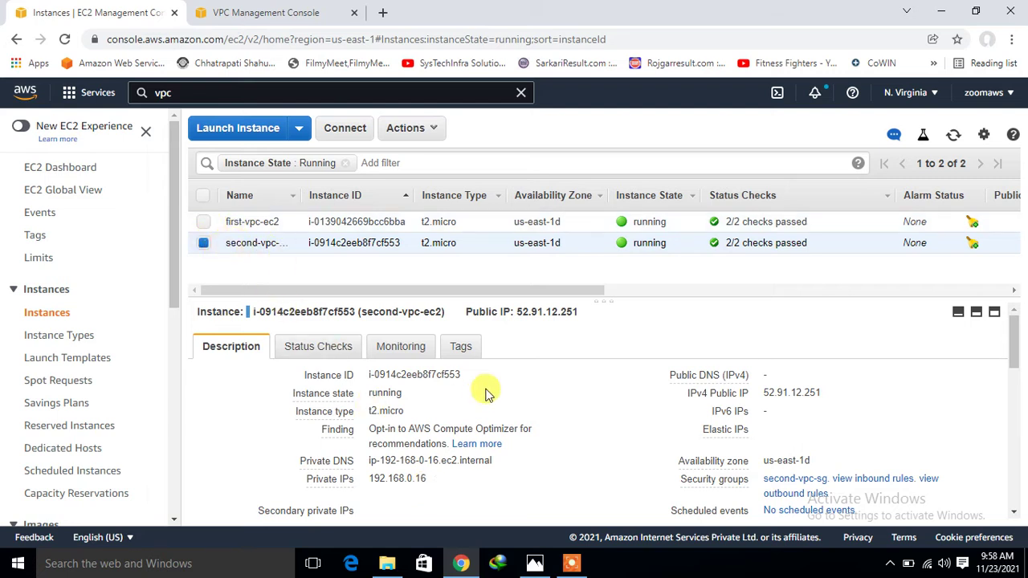
# Open the second-vpc-sg security group of second-vpc-ec2 and examine its inbound rules
pyautogui.click(789, 482)
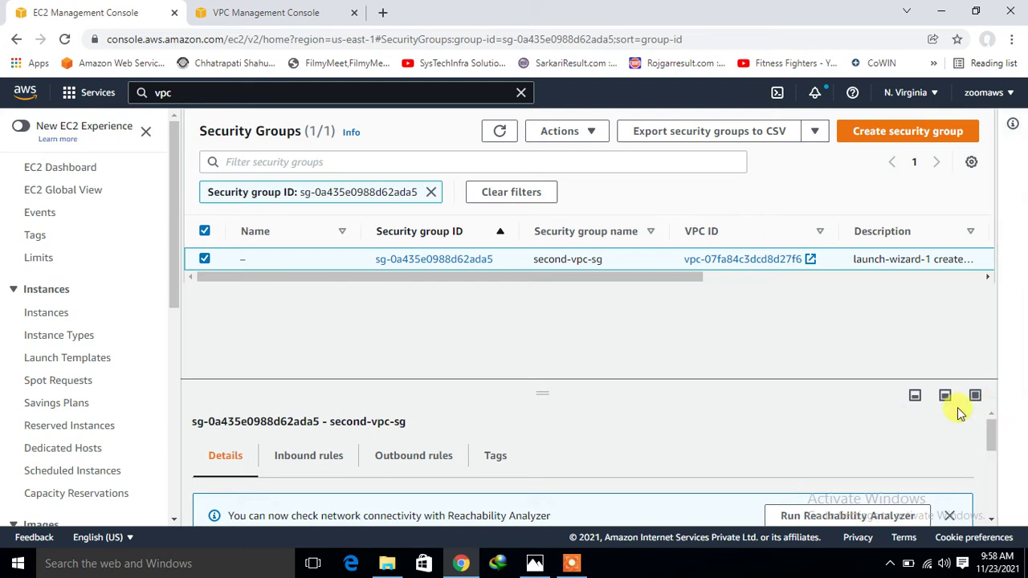
pyautogui.moveTo(873, 379); pyautogui.dragTo(863, 291)
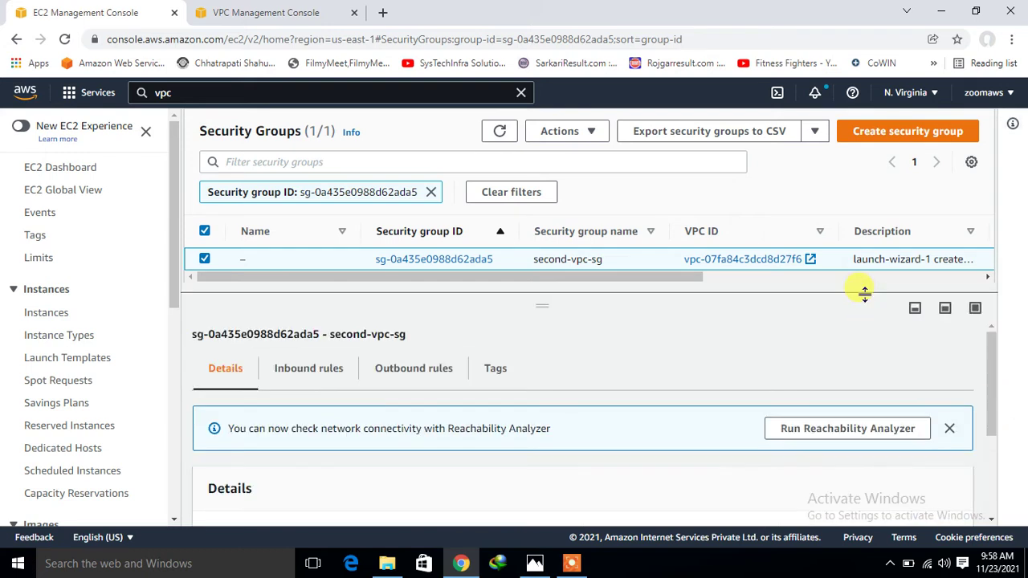
pyautogui.click(340, 374)
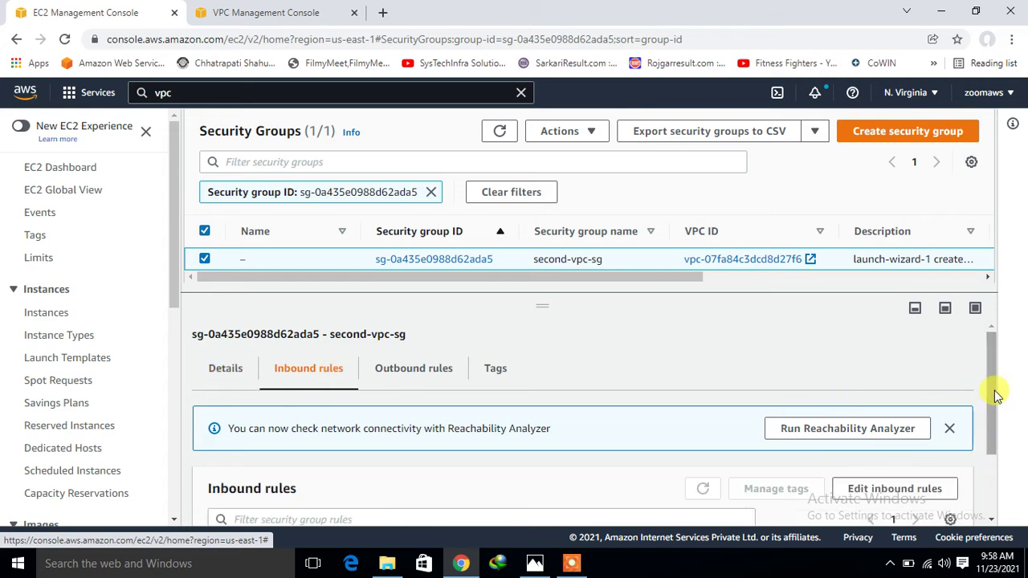
pyautogui.moveTo(993, 417); pyautogui.dragTo(990, 474)
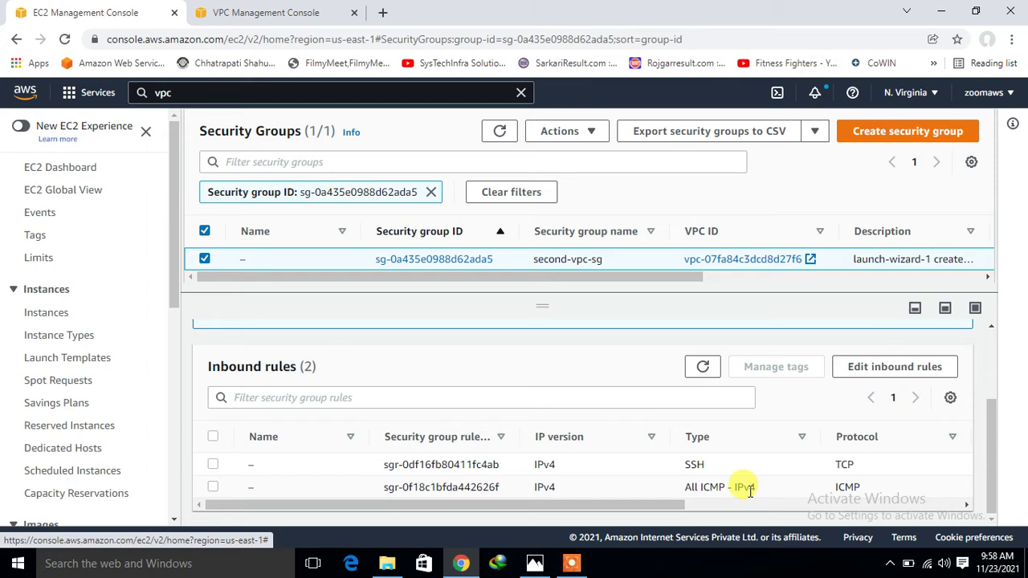
# Return to the running EC2 instances and copy the example SSH command from first-vpc-ec2's connection instructions
pyautogui.click(62, 175)
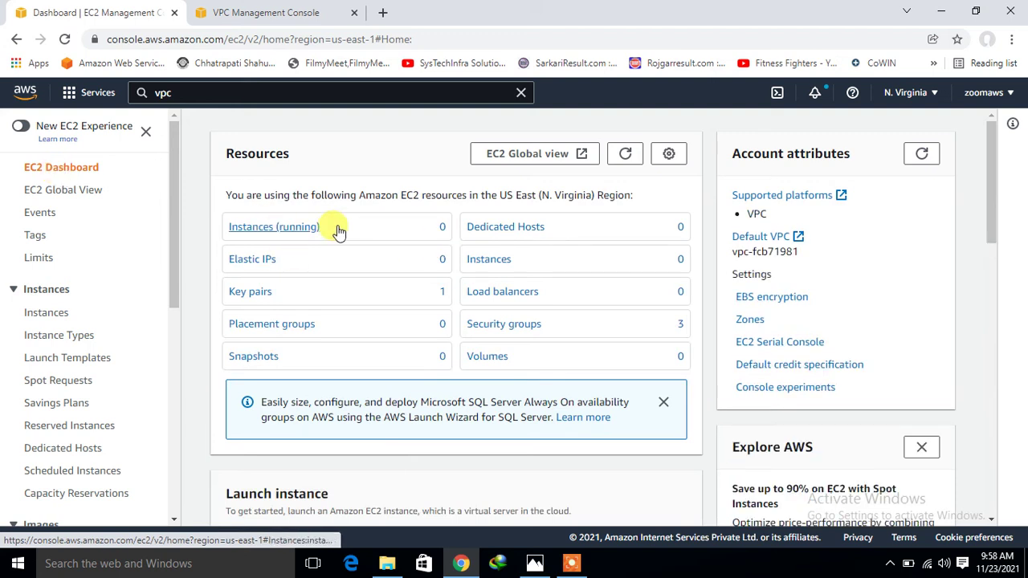
pyautogui.click(314, 228)
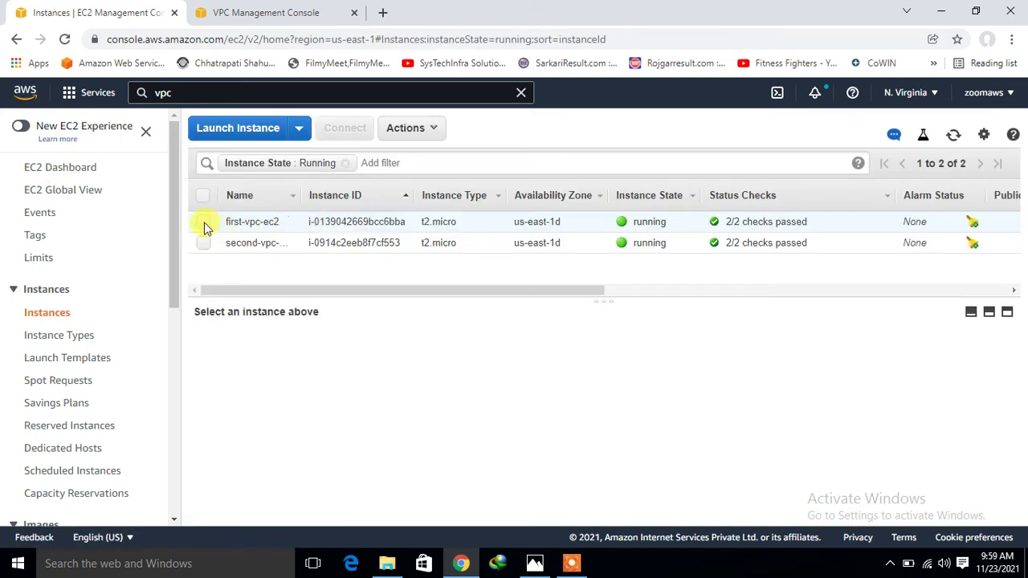
pyautogui.click(204, 223)
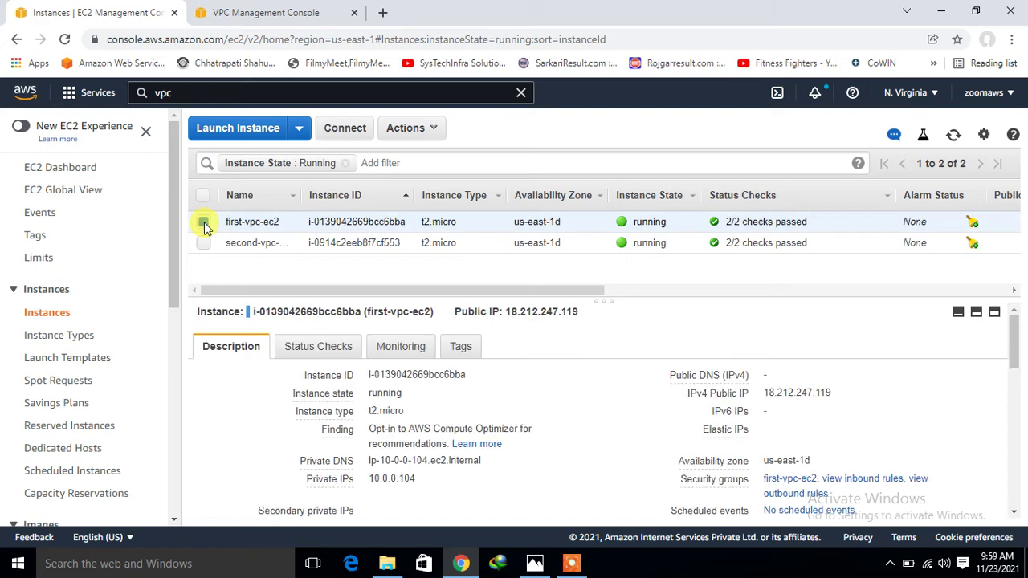
pyautogui.click(342, 131)
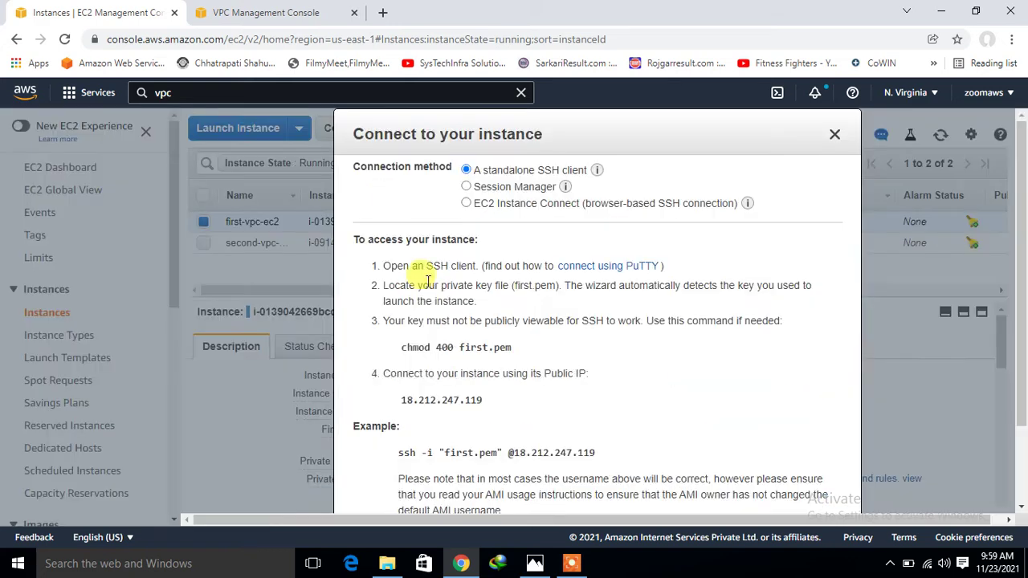
pyautogui.tripleClick(481, 455)
pyautogui.rightClick(481, 453)
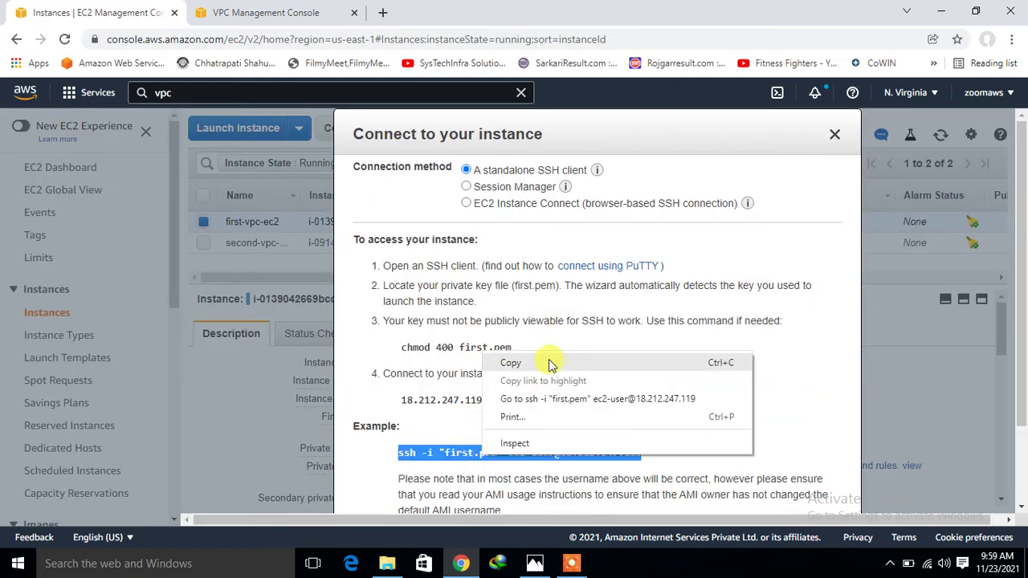
pyautogui.click(511, 363)
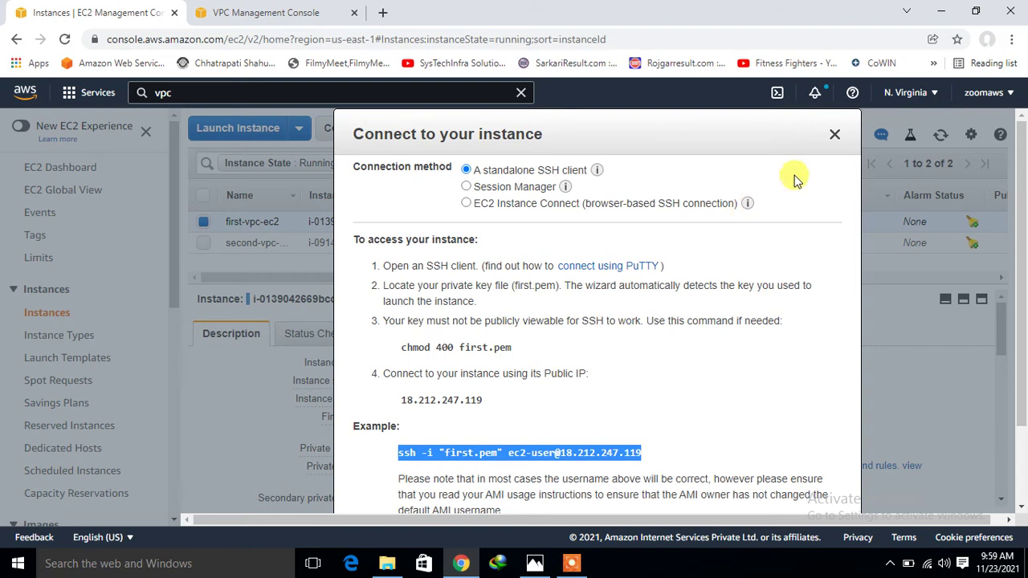
pyautogui.click(834, 134)
# Switch to File Explorer, open a Git Bash terminal in the Downloads folder, and enlarge its window and text
pyautogui.click(392, 563)
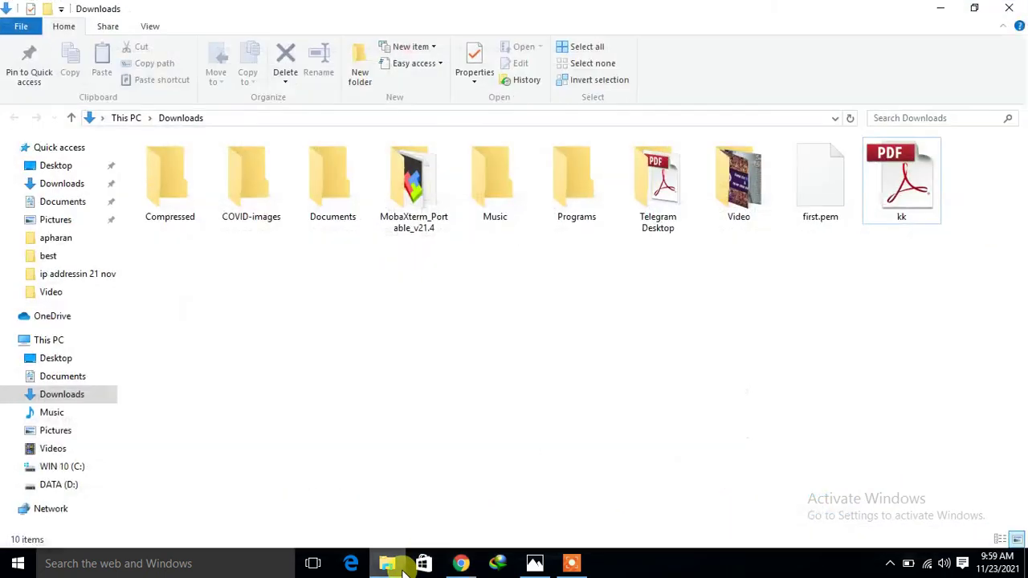
pyautogui.rightClick(581, 354)
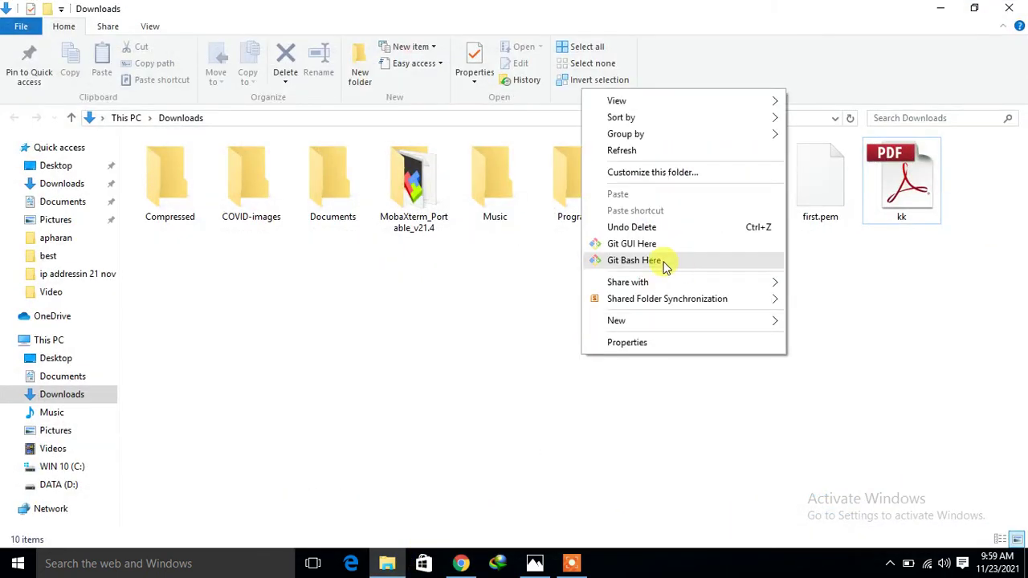
pyautogui.click(663, 262)
pyautogui.click(941, 8)
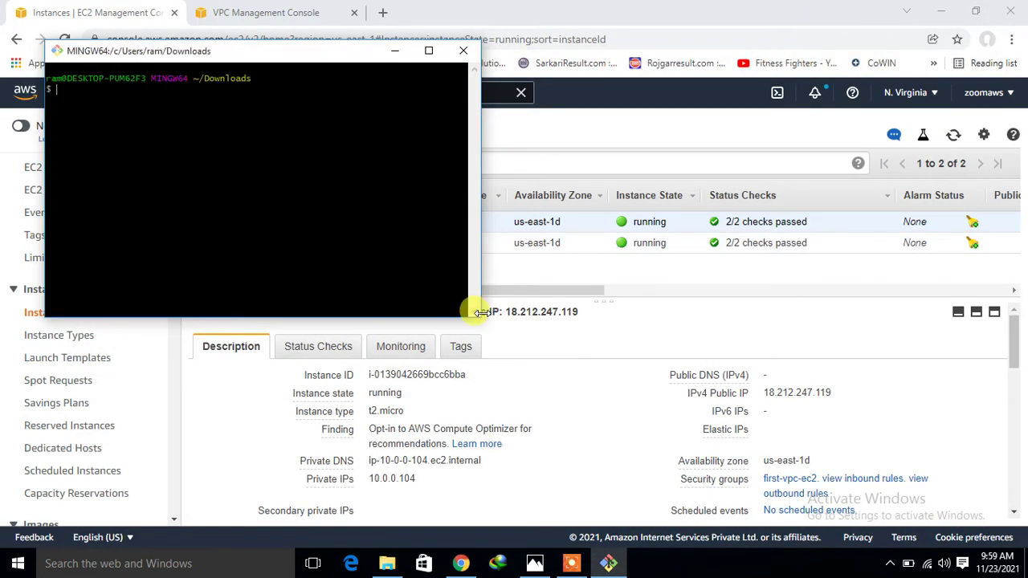
pyautogui.moveTo(479, 314); pyautogui.dragTo(870, 465)
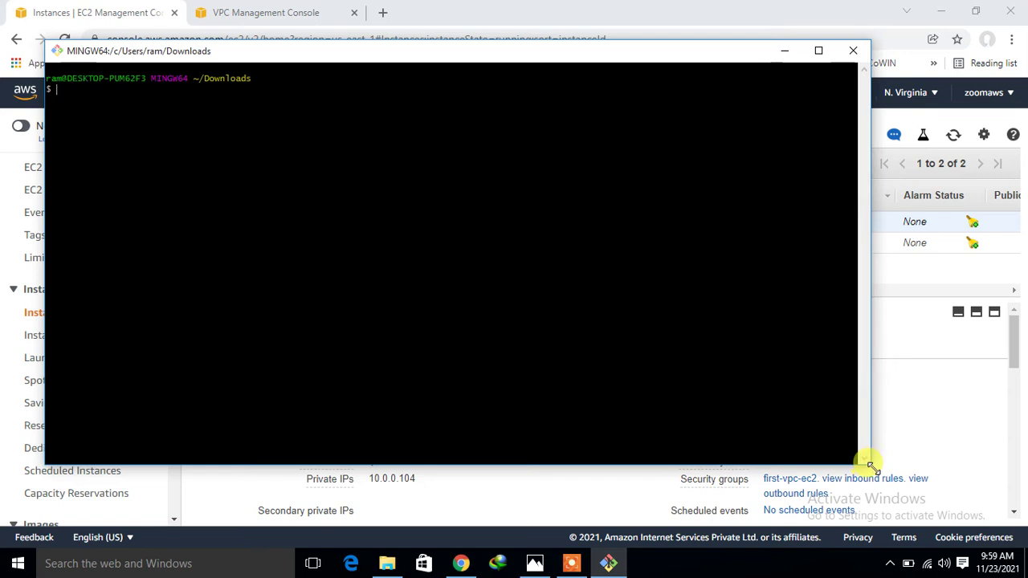
pyautogui.hotkey('ctrl', '+')
pyautogui.hotkey('ctrl', '+')
pyautogui.hotkey('ctrl', '+')
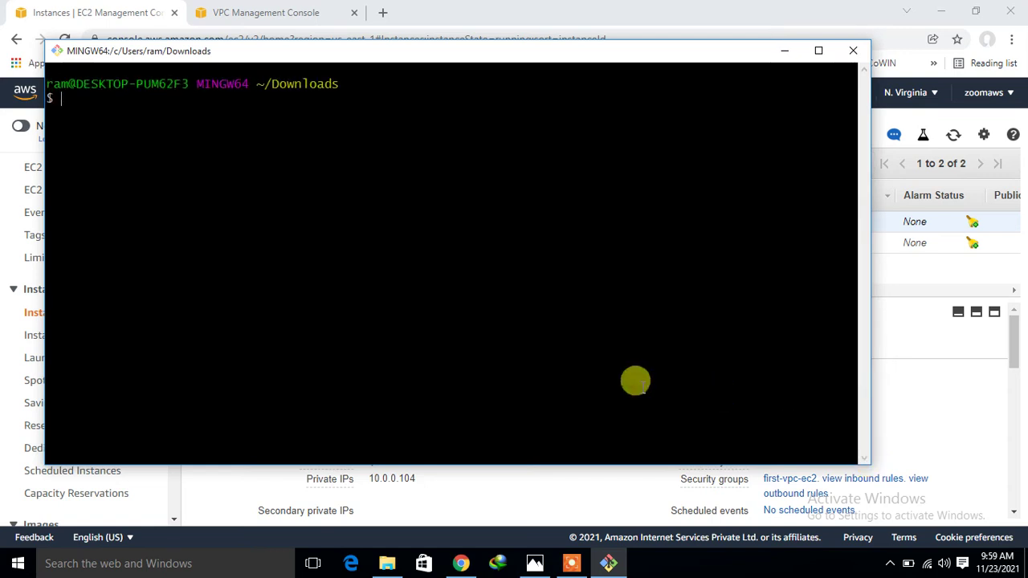
pyautogui.rightClick(269, 258)
pyautogui.click(298, 300)
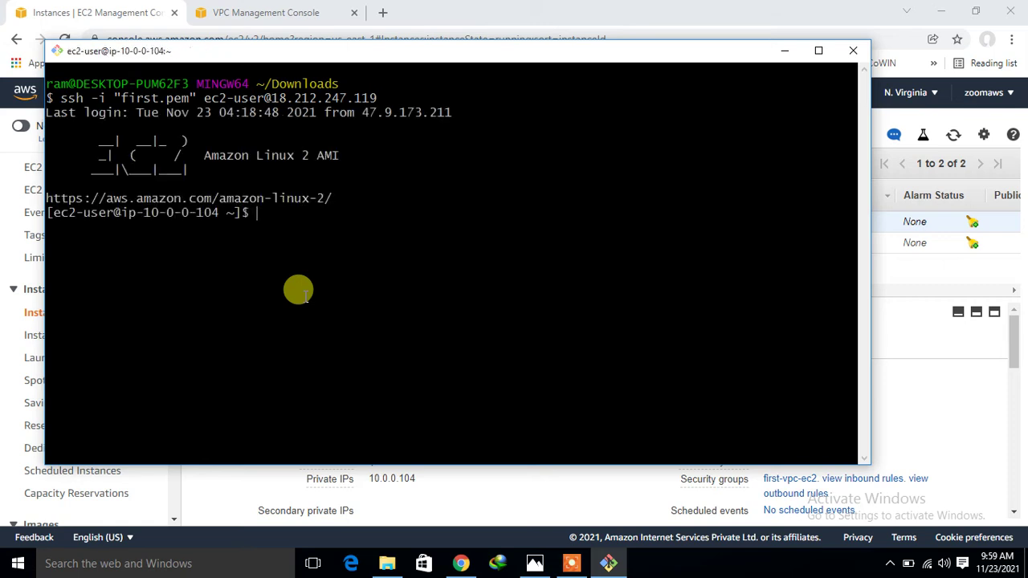
pyautogui.write('sudo  -i')
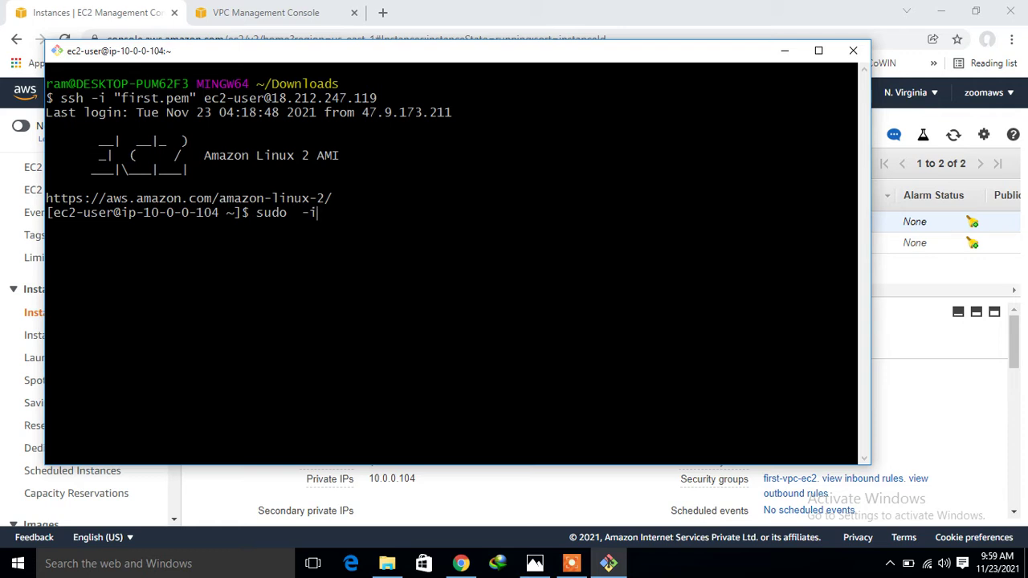
pyautogui.press('Return')
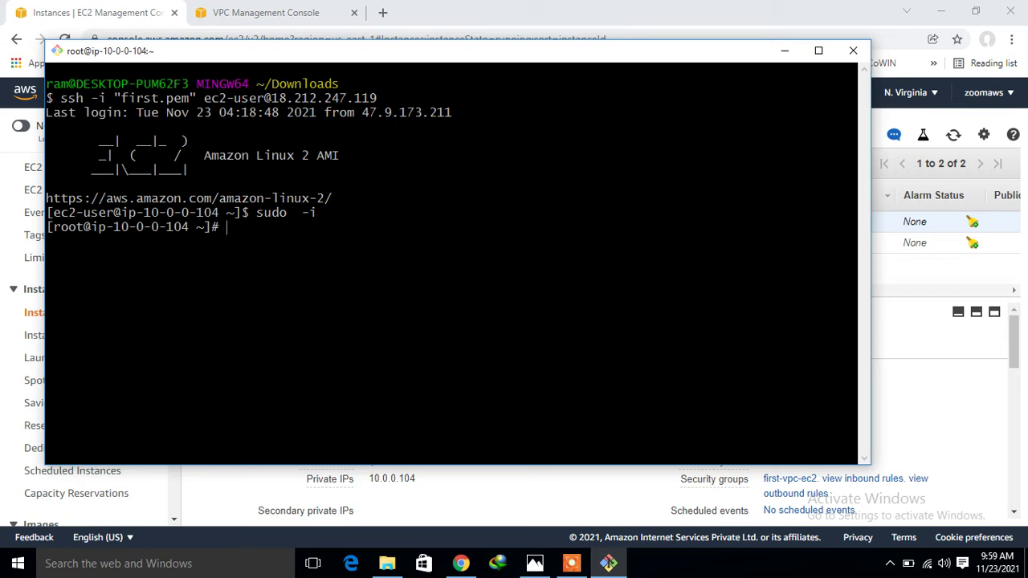
pyautogui.moveTo(111, 222); pyautogui.dragTo(185, 219)
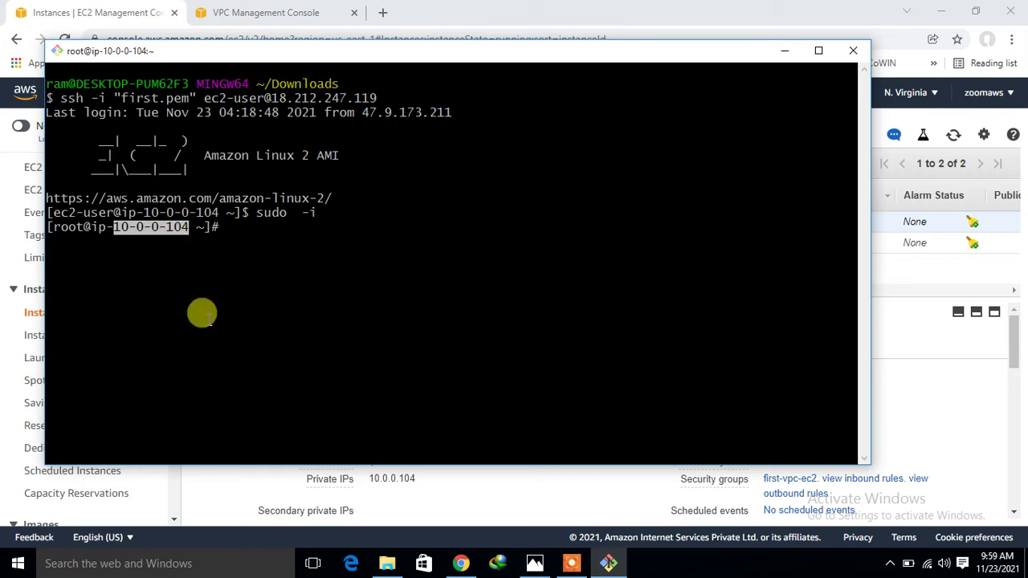
# Switch back to the EC2 console and copy the example SSH command from second-vpc-ec2's connection instructions
pyautogui.click(526, 5)
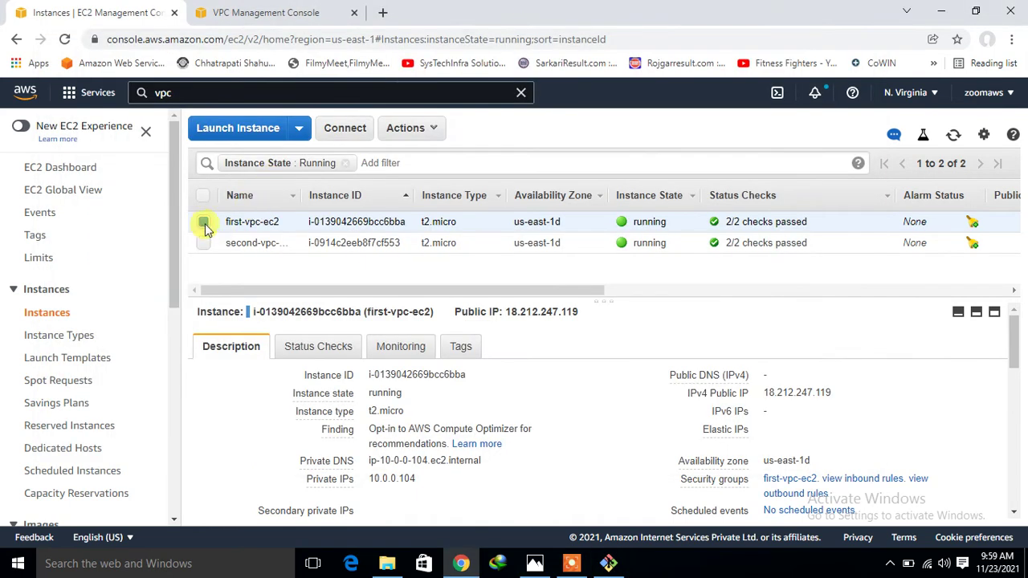
pyautogui.click(203, 222)
pyautogui.click(204, 243)
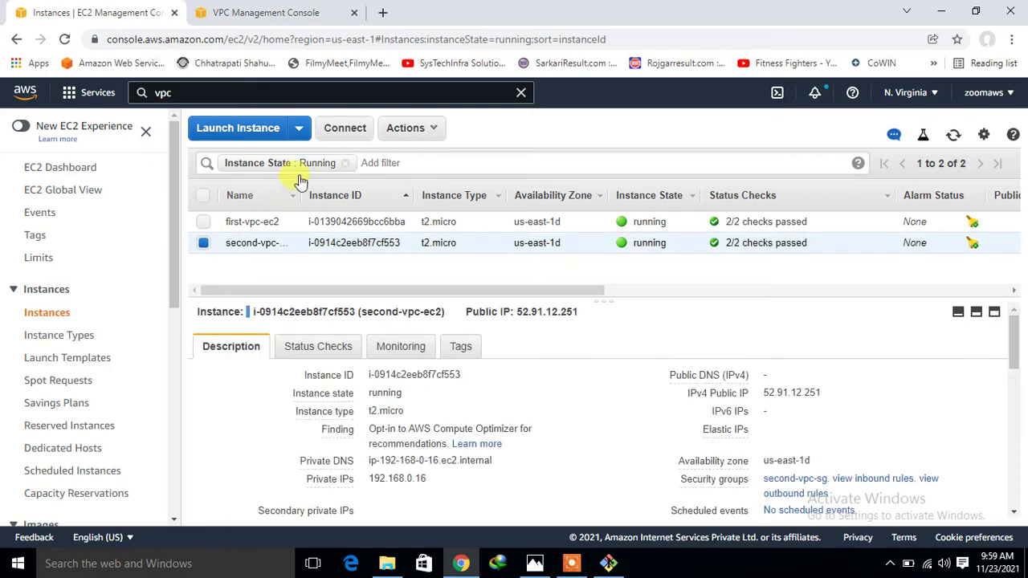
pyautogui.click(344, 129)
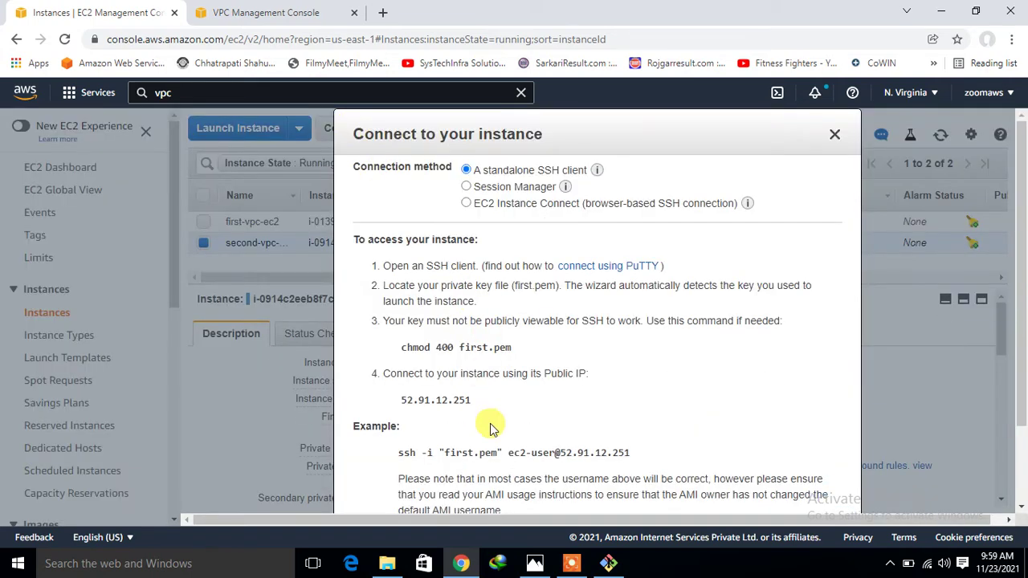
pyautogui.tripleClick(486, 452)
pyautogui.rightClick(486, 452)
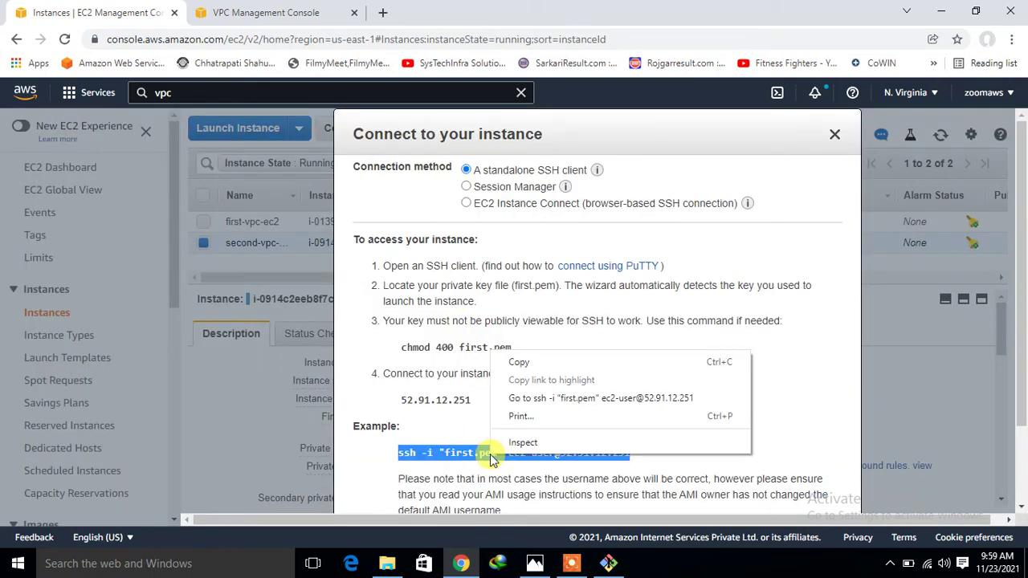
pyautogui.click(482, 363)
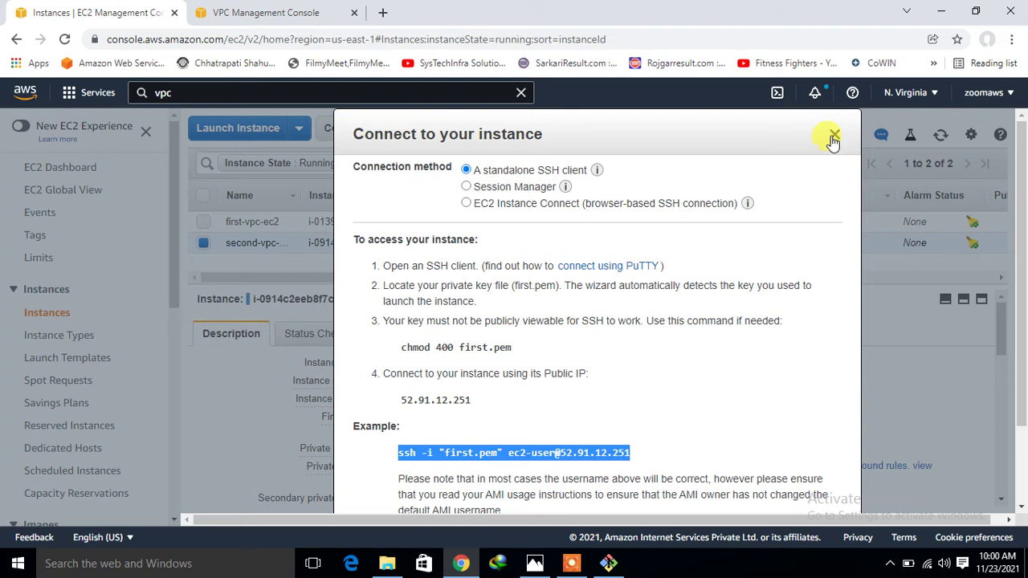
pyautogui.click(835, 137)
# Open a second Git Bash terminal in the Downloads folder and enlarge its window over the EC2 console
pyautogui.click(387, 564)
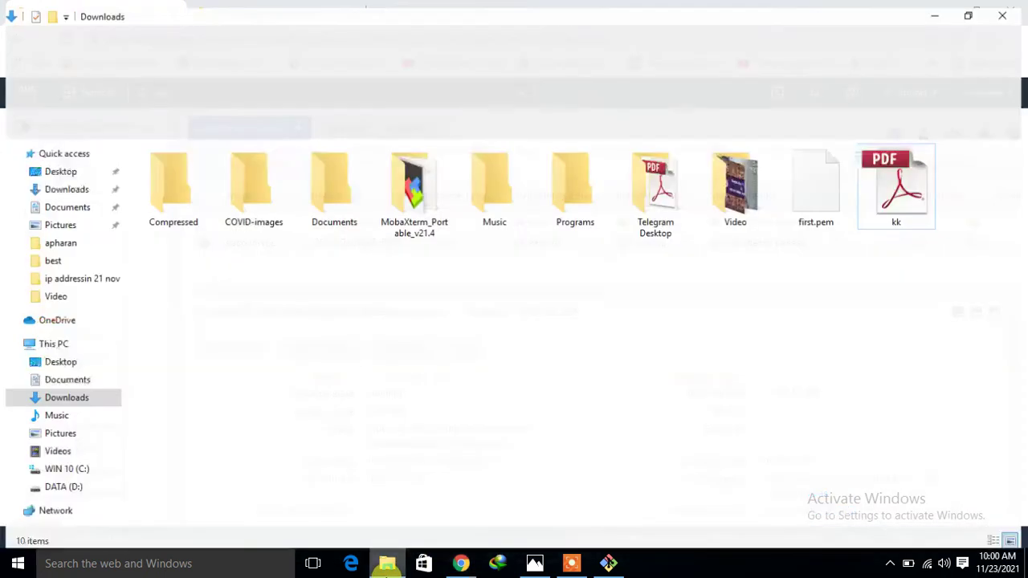
pyautogui.rightClick(546, 409)
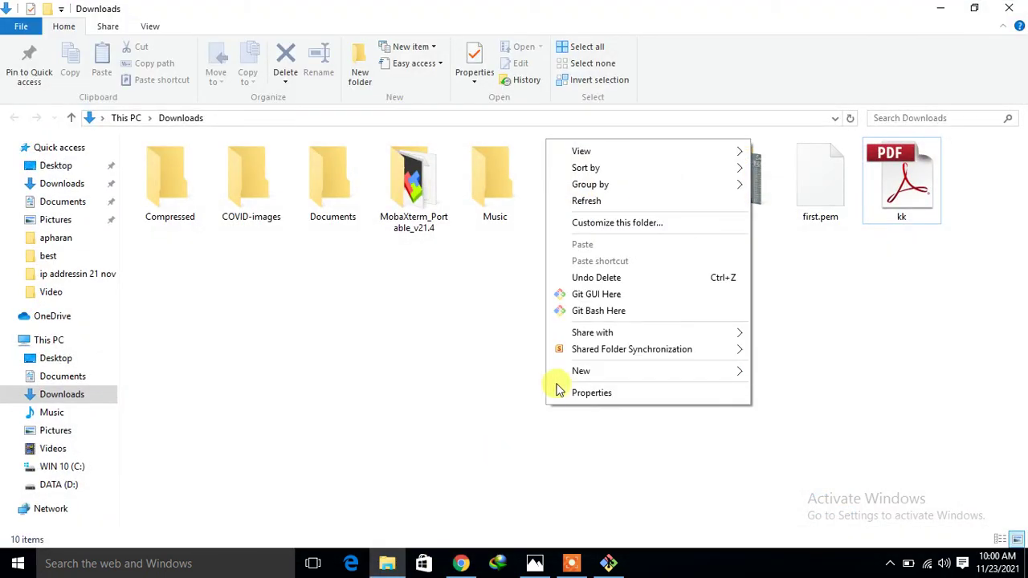
pyautogui.click(619, 305)
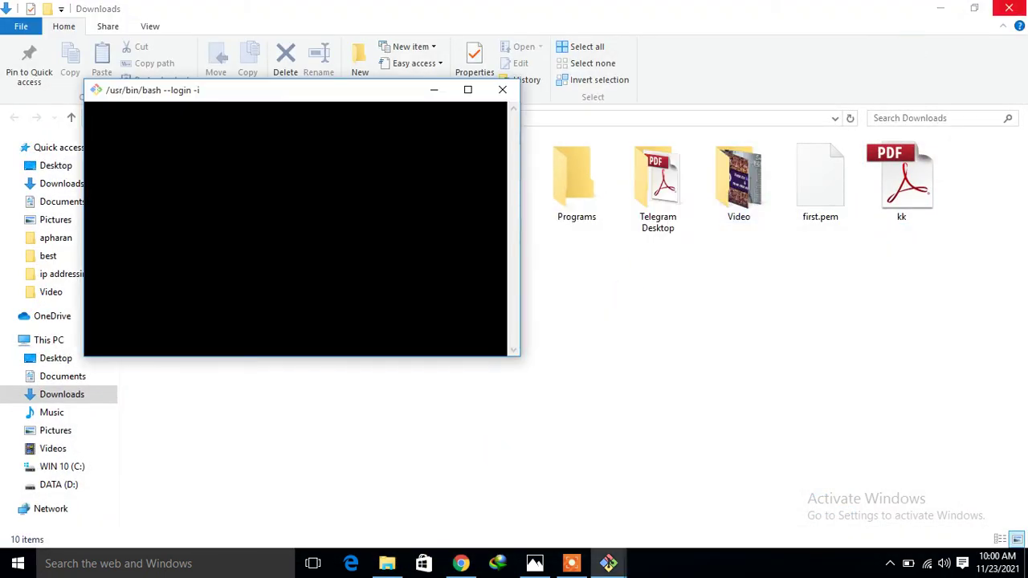
pyautogui.click(939, 11)
pyautogui.moveTo(567, 361); pyautogui.dragTo(873, 491)
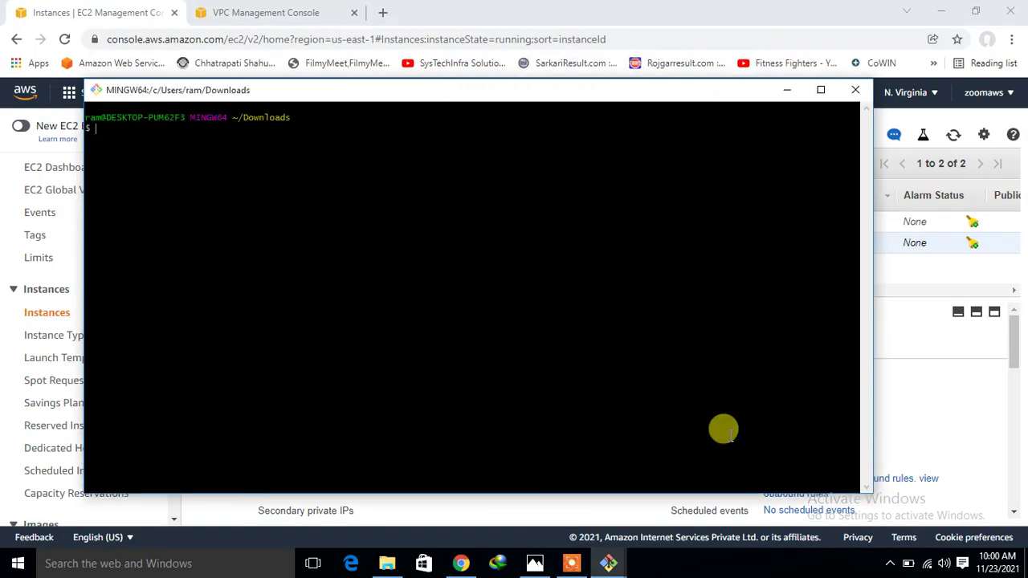
pyautogui.rightClick(367, 263)
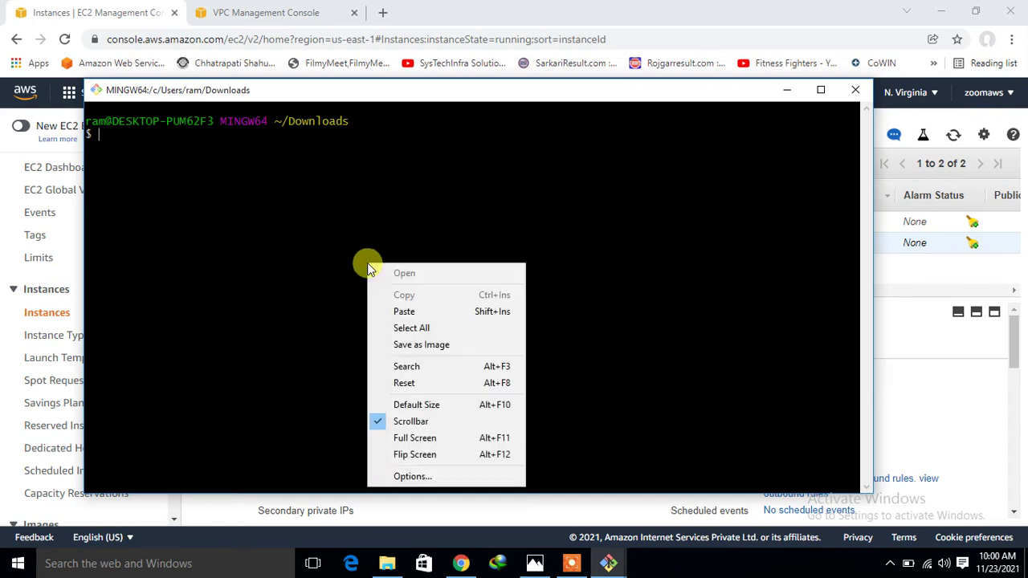
pyautogui.click(404, 312)
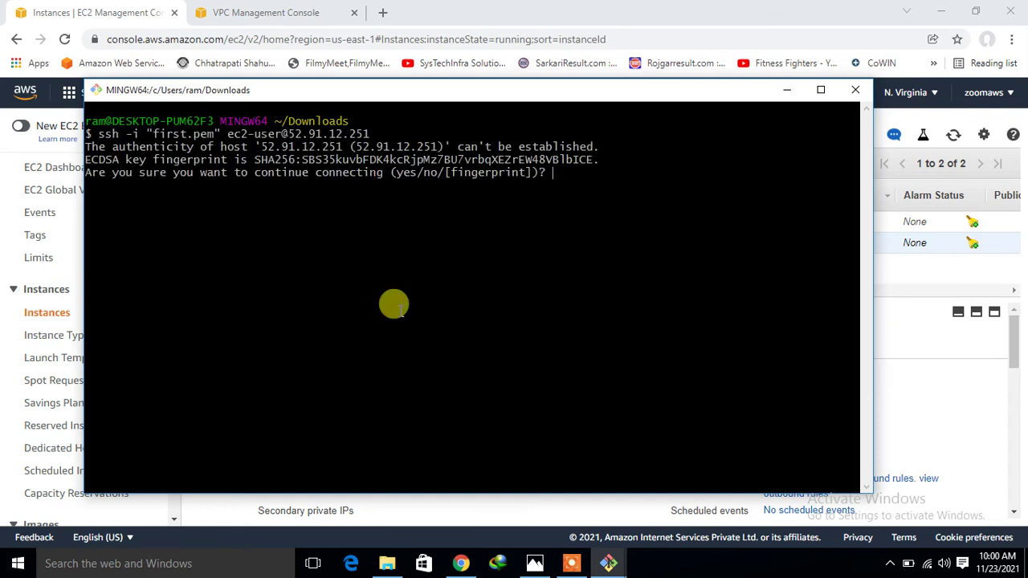
pyautogui.write('yes')
pyautogui.press('Return')
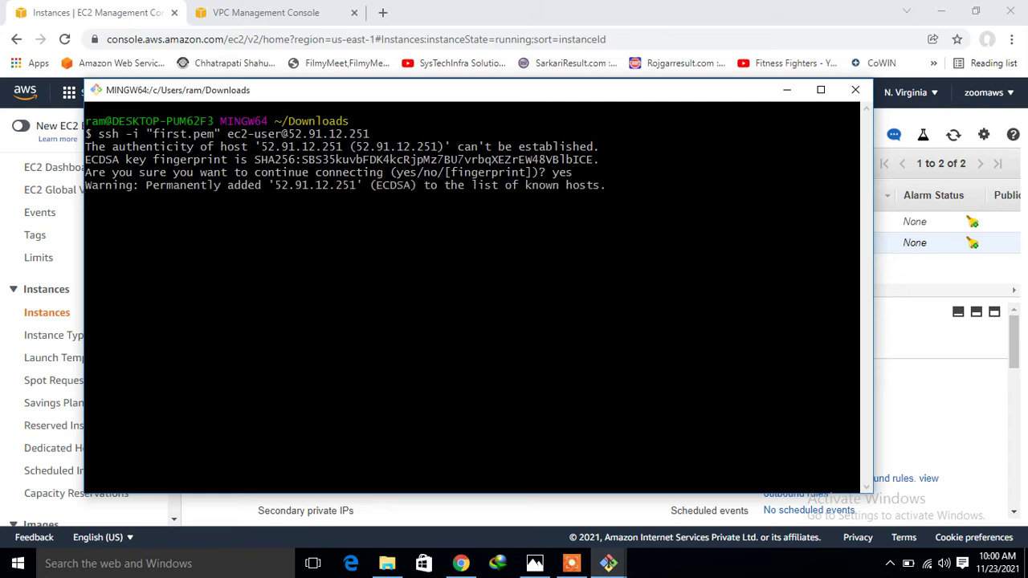
# Switch to root on second-vpc-ec2 with sudo -i and clear the terminal screen
pyautogui.write('sudo - i')
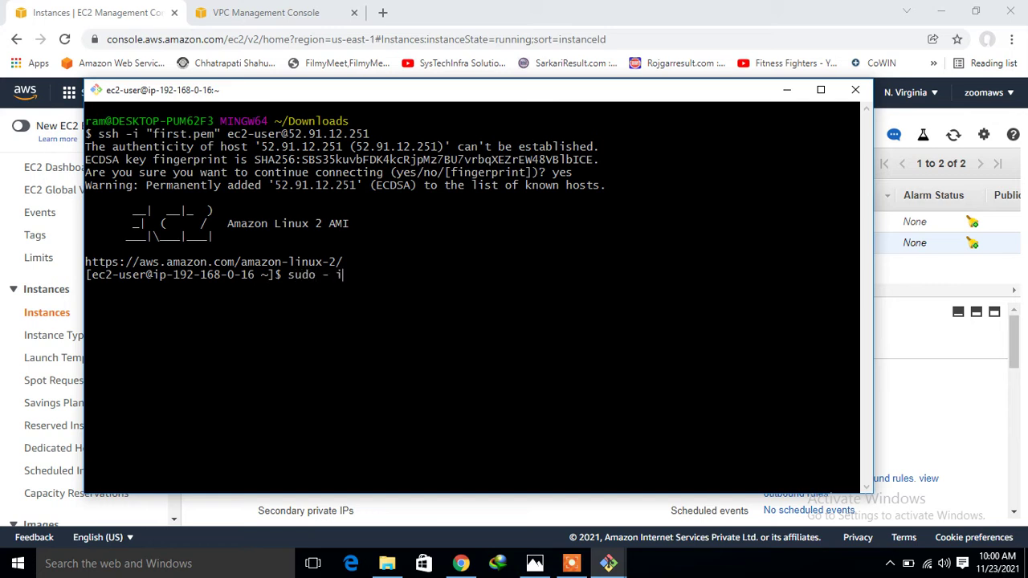
pyautogui.press('Return')
pyautogui.write('sudo -i')
pyautogui.press('Return')
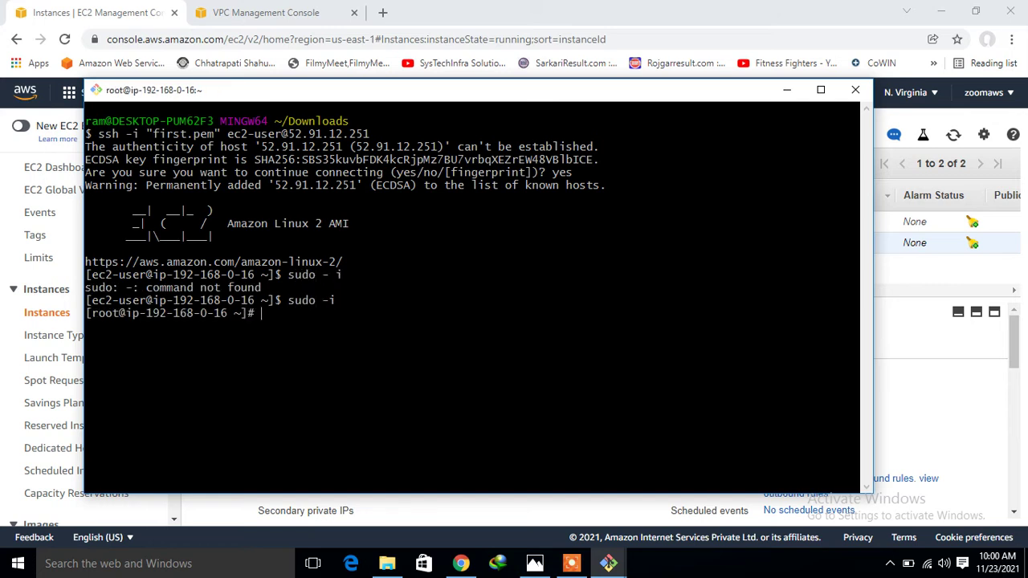
pyautogui.hotkey('ctrl', 'l')
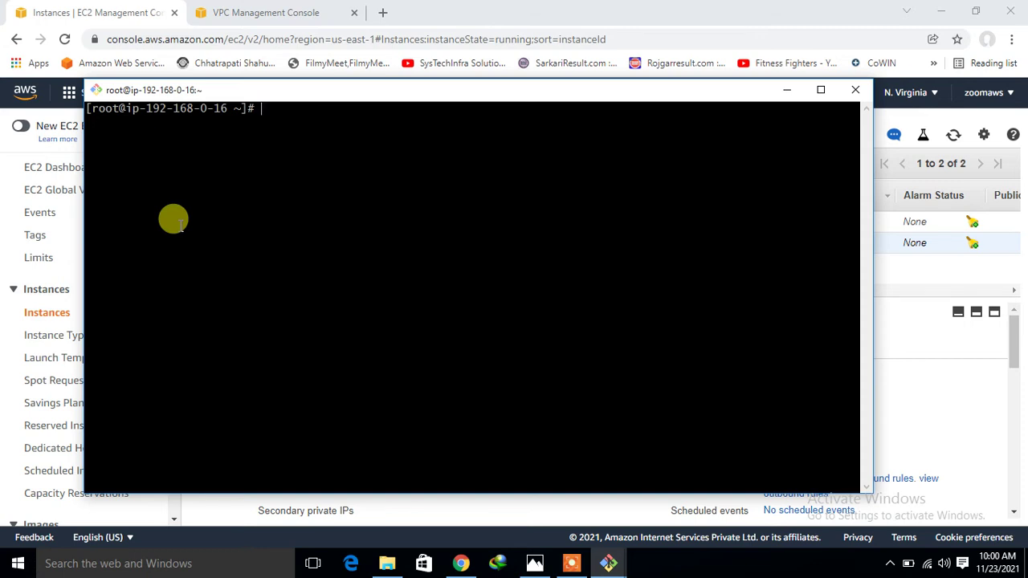
pyautogui.moveTo(139, 108); pyautogui.dragTo(217, 107)
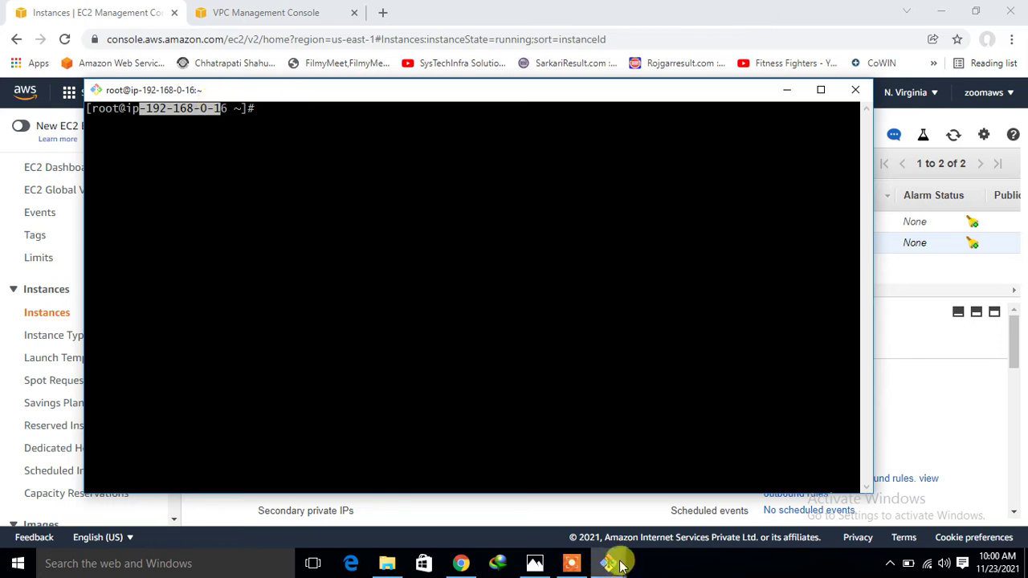
# Begin a ping command in first-vpc-ec2's terminal and copy second-vpc-ec2's private IP from the EC2 console
pyautogui.moveTo(616, 560)
pyautogui.click(546, 511)
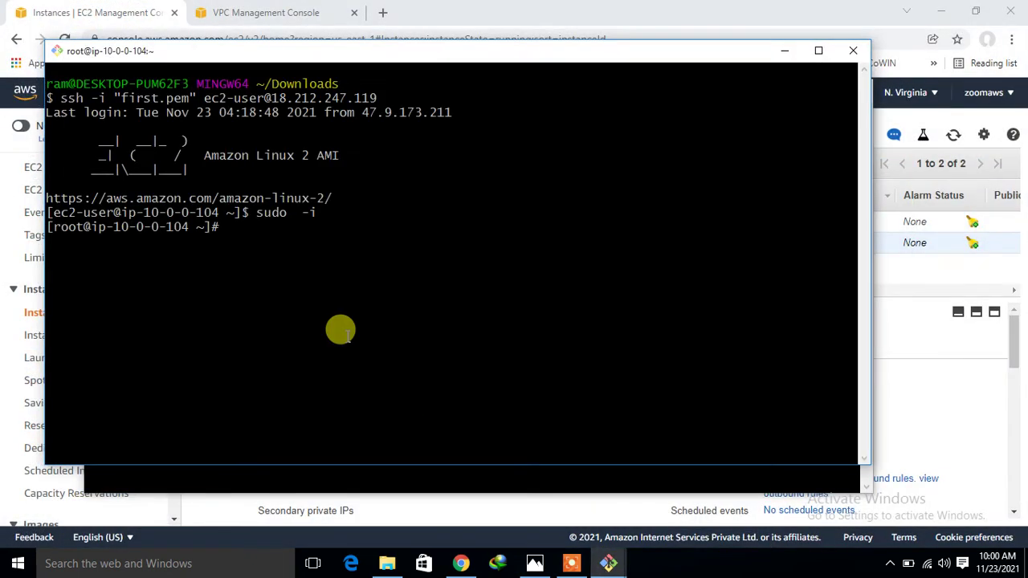
pyautogui.write('pig')
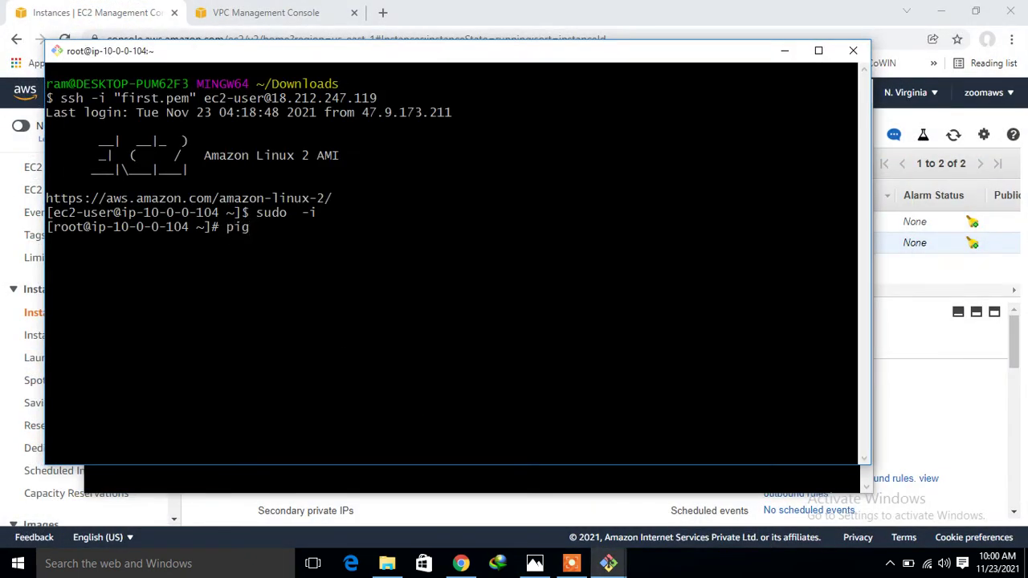
pyautogui.press('BackSpace')
pyautogui.write('ng')
pyautogui.click(543, 5)
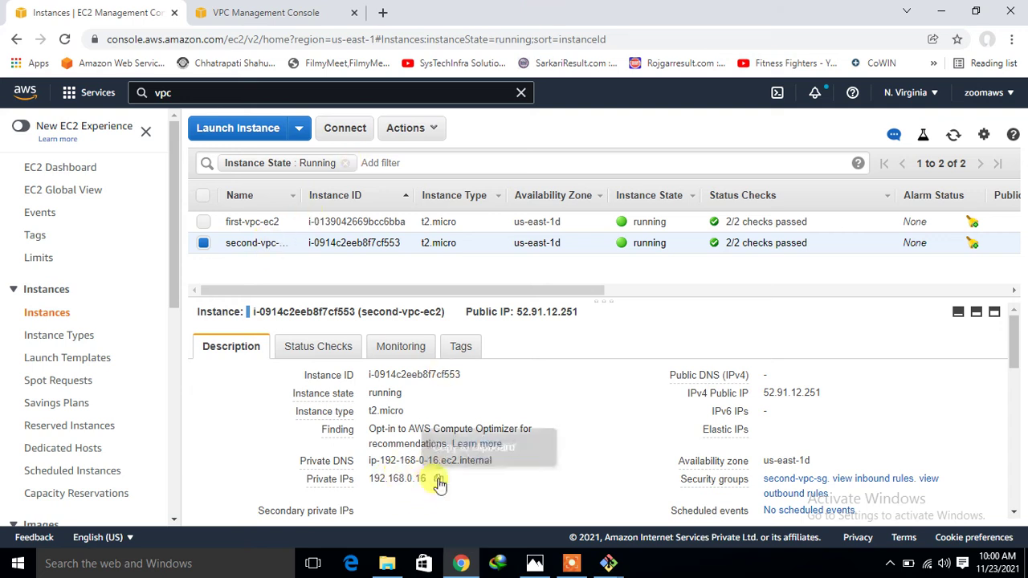
pyautogui.click(440, 479)
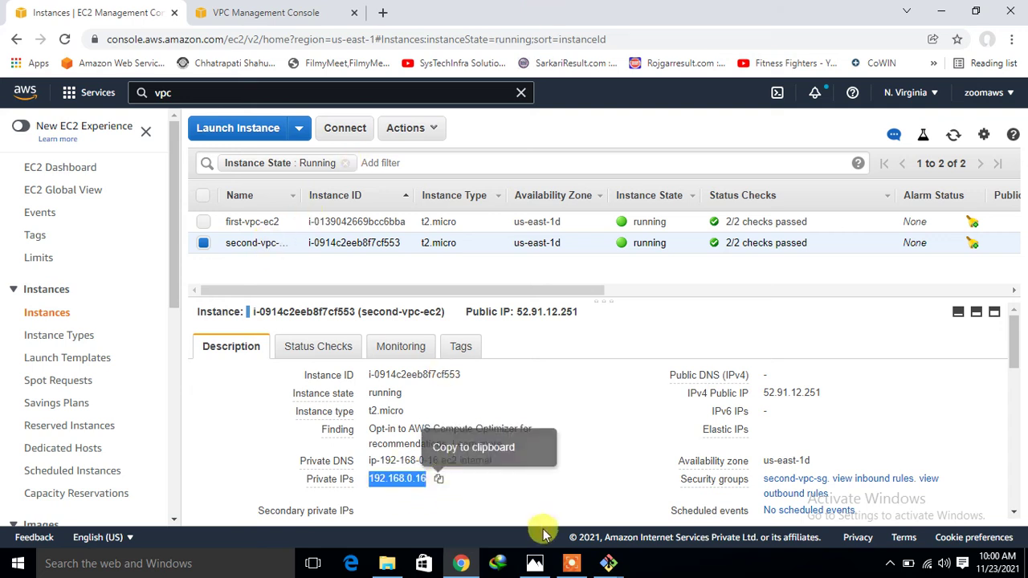
# Run ping 192.168.0.16 from first-vpc-ec2's terminal and stop it after several seconds
pyautogui.moveTo(607, 566)
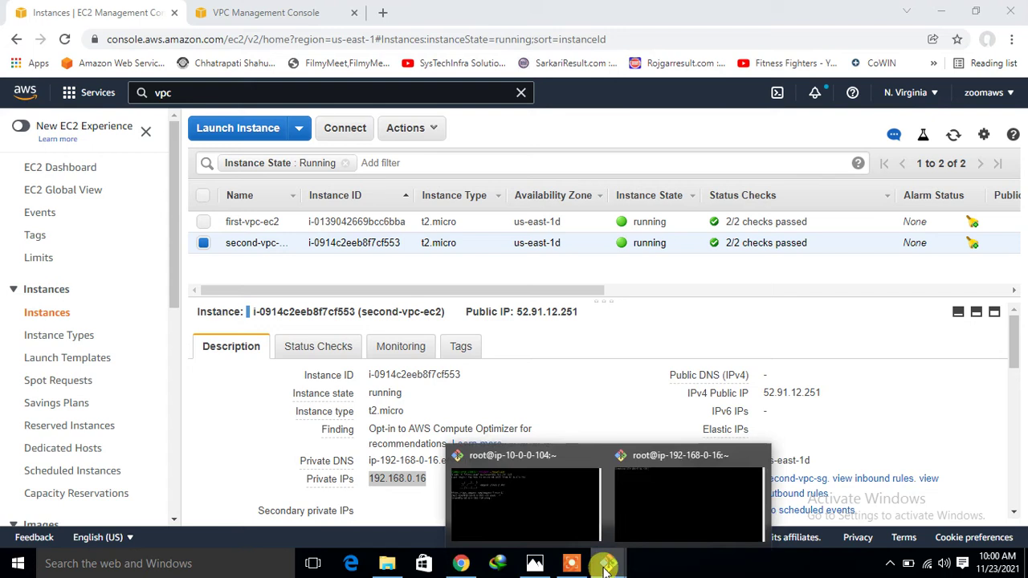
pyautogui.click(540, 508)
pyautogui.rightClick(377, 294)
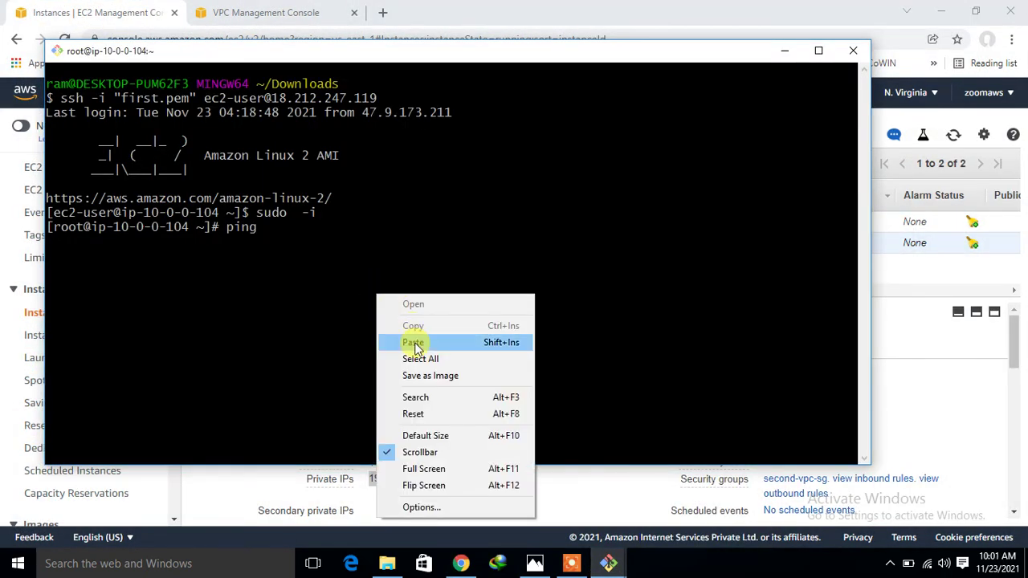
pyautogui.click(413, 342)
pyautogui.press('Return')
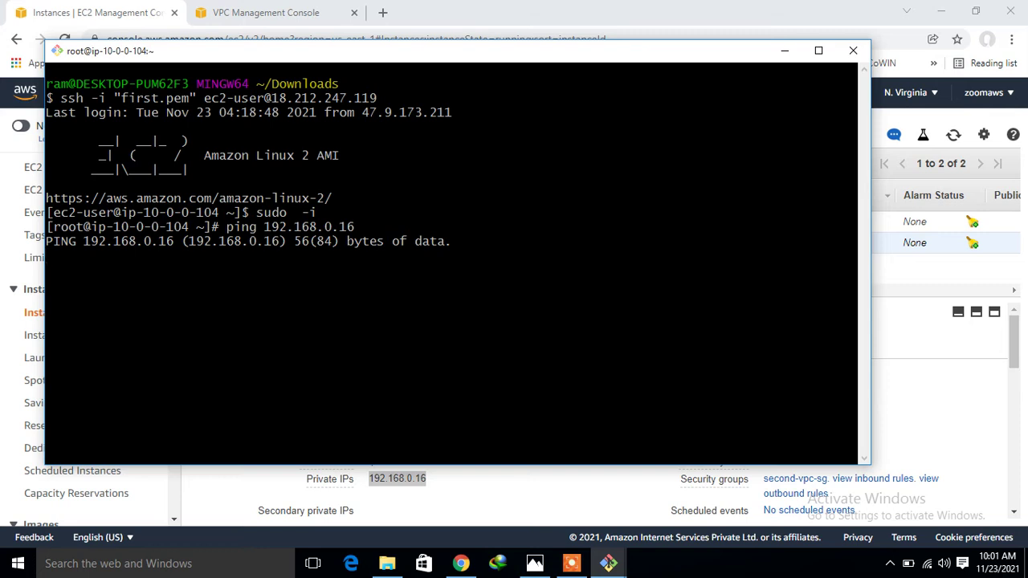
pyautogui.hotkey('ctrl', 'c')
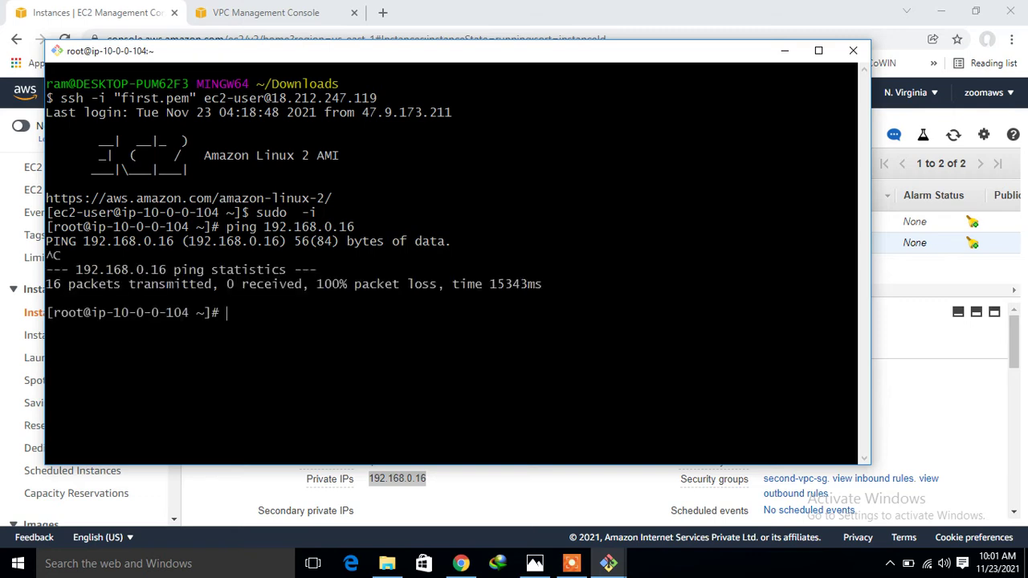
# Begin a ping command in second-vpc-ec2's terminal and copy first-vpc-ec2's private IP from the EC2 console
pyautogui.hotkey('alt', 'Tab')
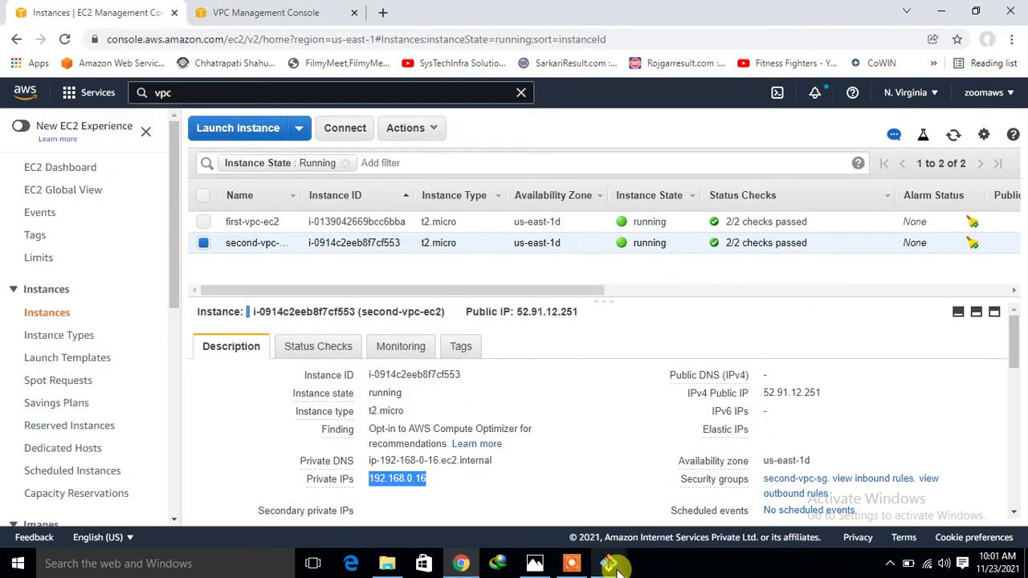
pyautogui.moveTo(607, 563)
pyautogui.click(667, 502)
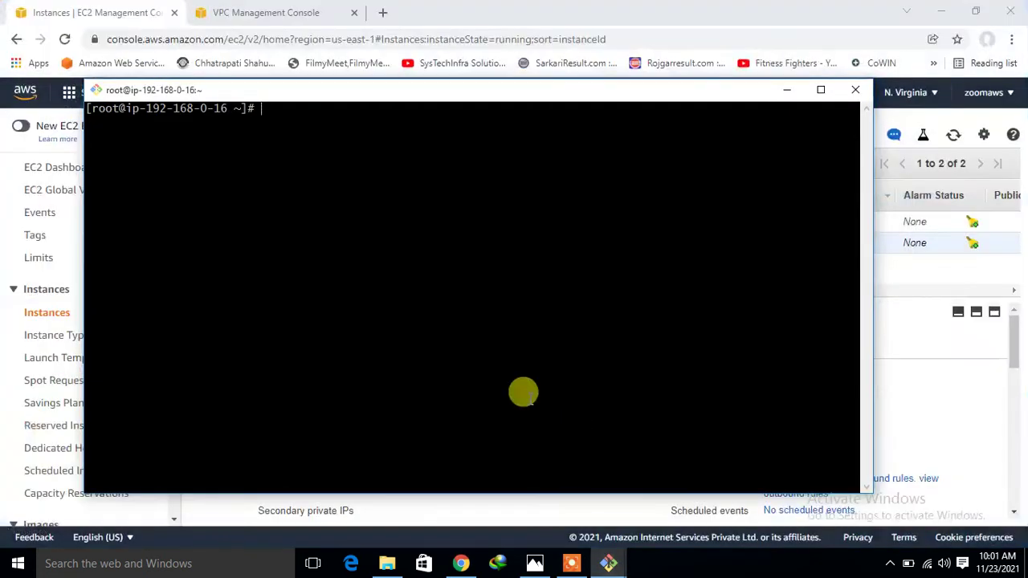
pyautogui.write('ping')
pyautogui.click(661, 7)
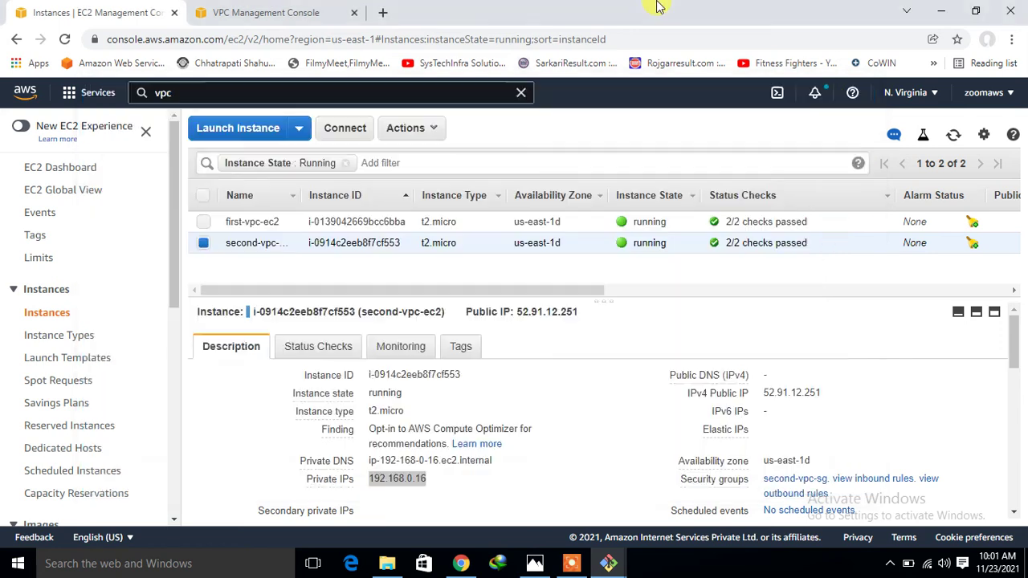
pyautogui.click(203, 244)
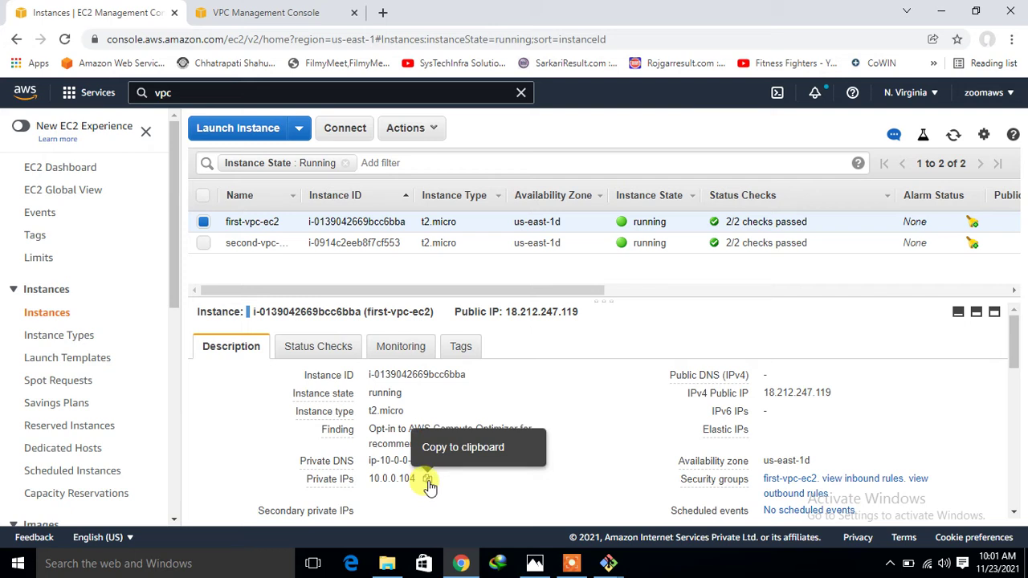
pyautogui.click(428, 484)
# Run ping 10.0.0.104 from second-vpc-ec2's terminal and stop it after several seconds
pyautogui.moveTo(607, 565)
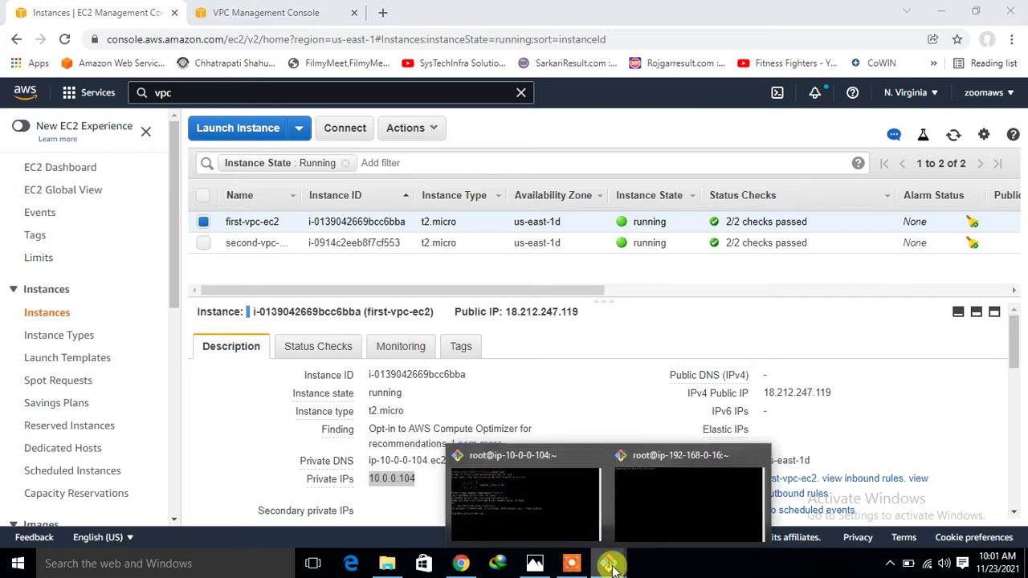
pyautogui.click(684, 484)
pyautogui.rightClick(447, 295)
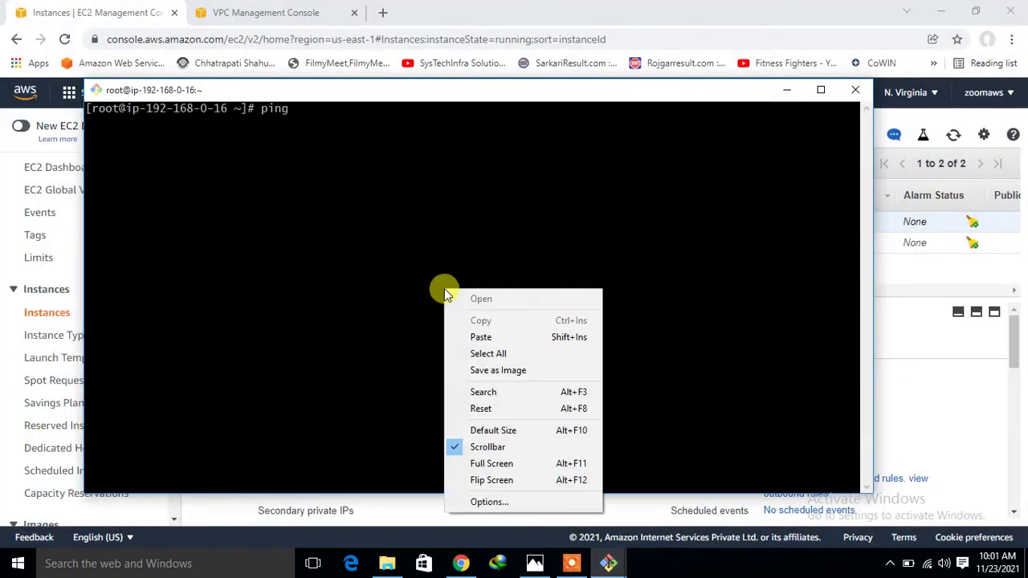
pyautogui.click(477, 336)
pyautogui.press('Return')
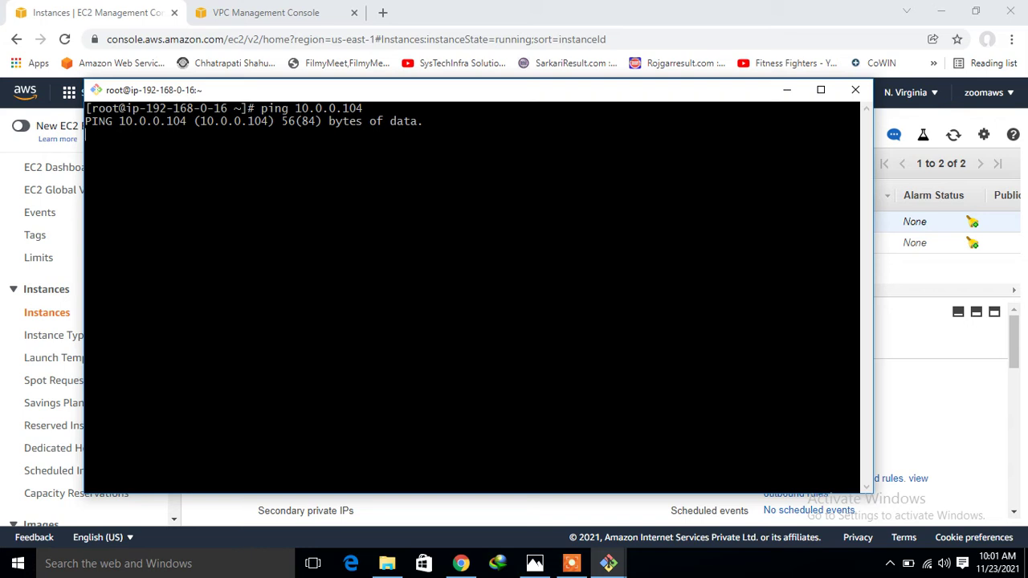
pyautogui.hotkey('ctrl', 'c')
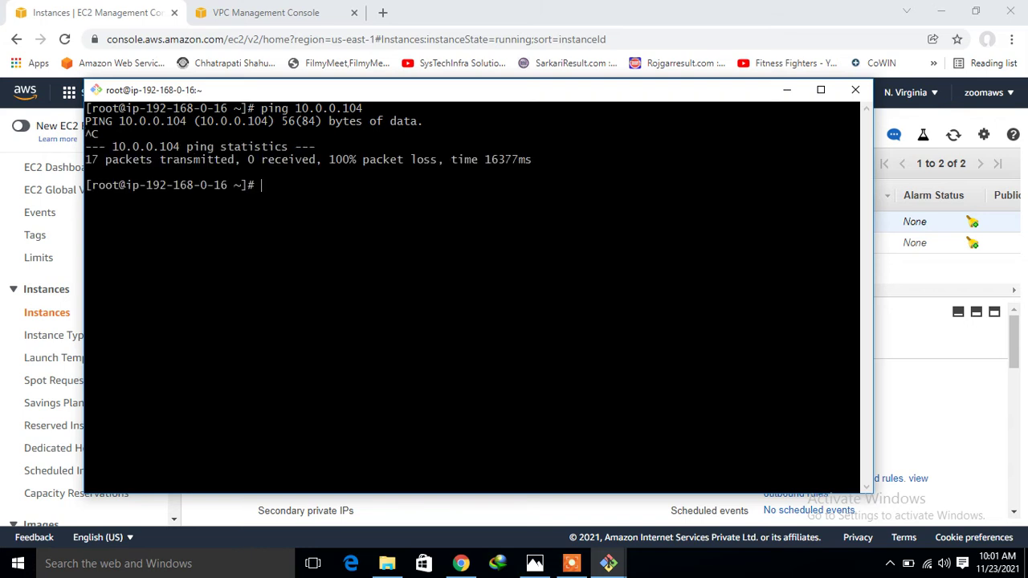
# Switch to the VPC console and start creating a transit gateway with its name tag ready for input
pyautogui.click(283, 10)
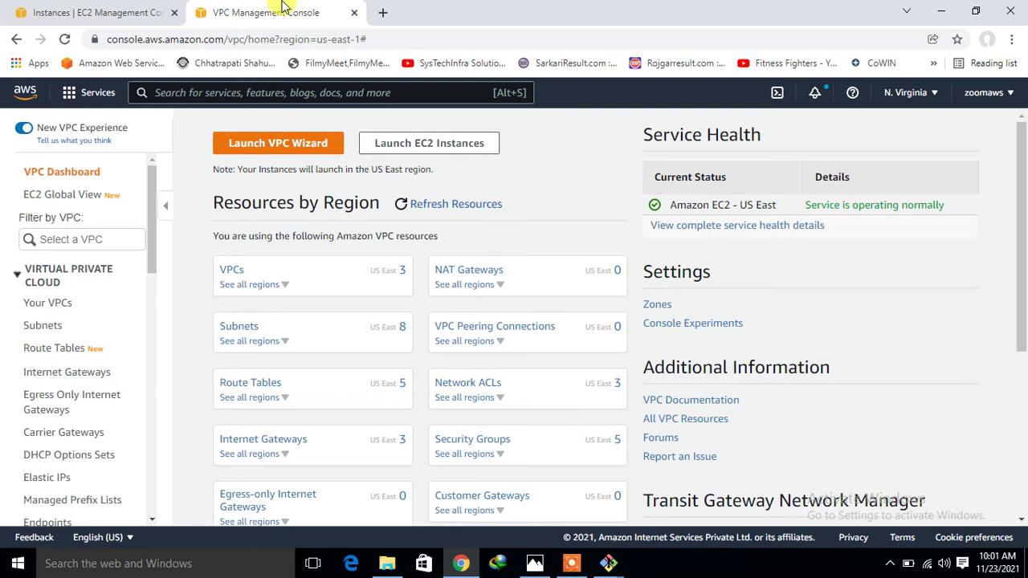
pyautogui.moveTo(153, 225); pyautogui.dragTo(154, 430)
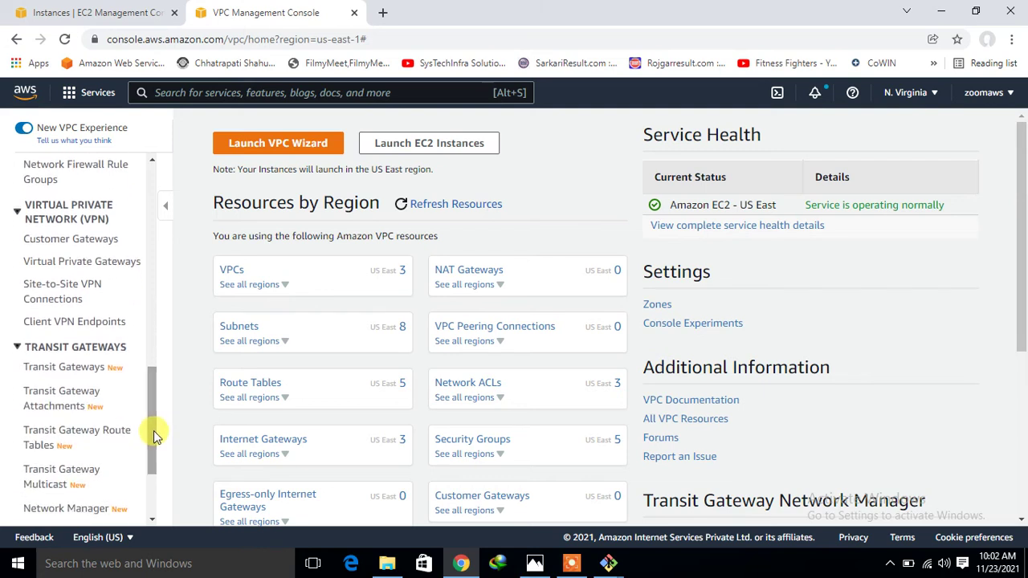
pyautogui.click(94, 372)
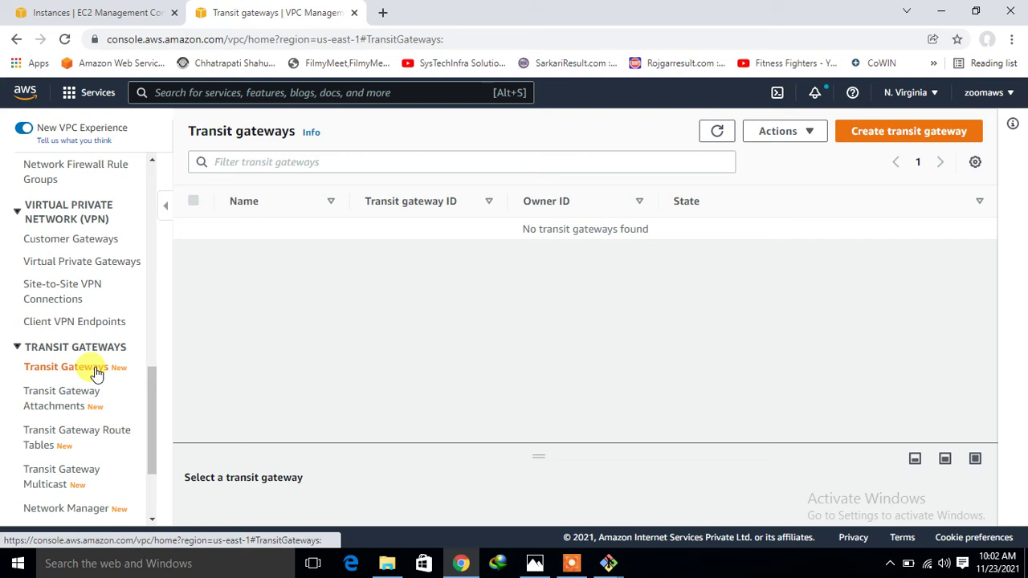
pyautogui.click(894, 133)
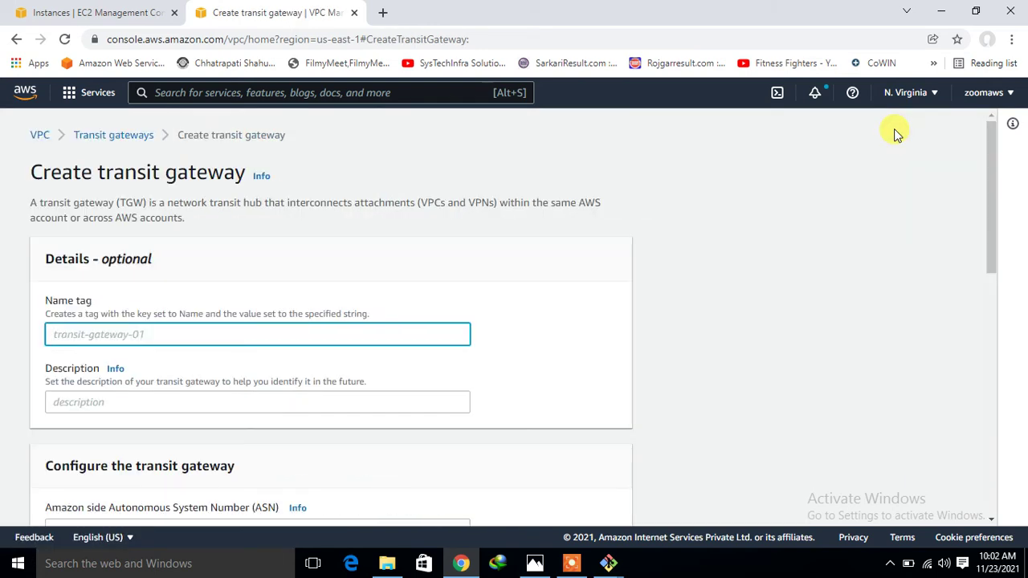
pyautogui.click(110, 338)
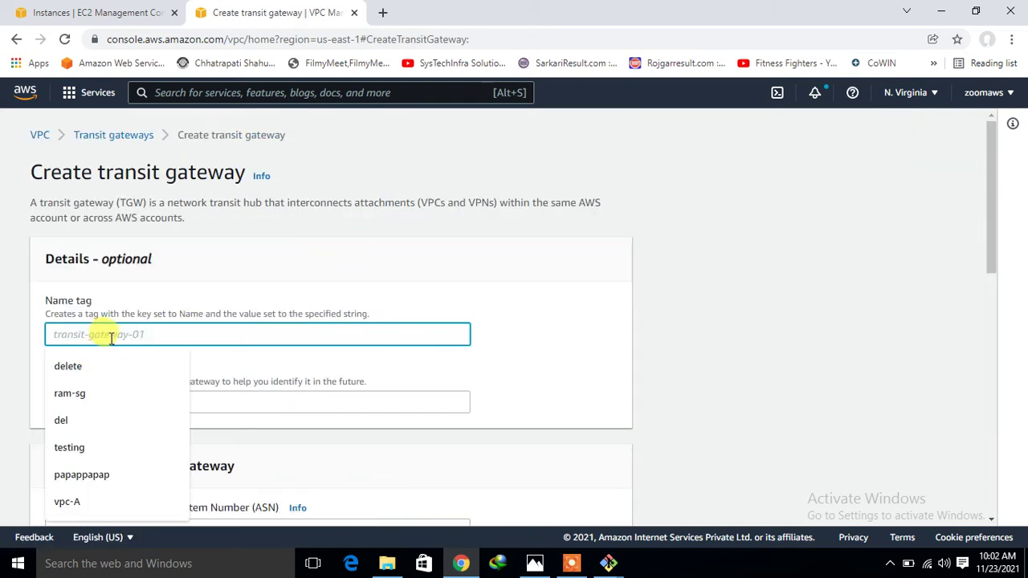
pyautogui.write('vpc')
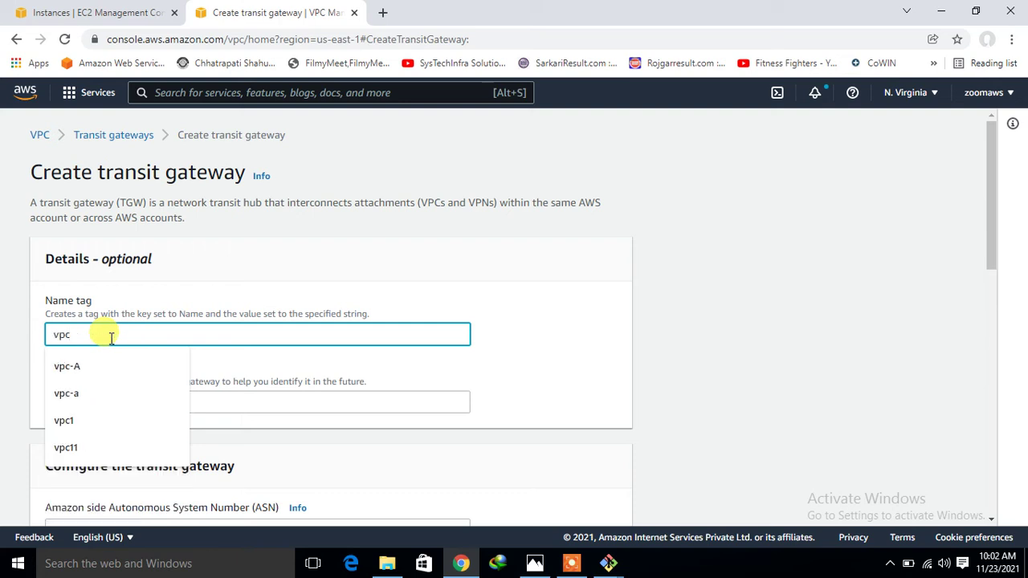
pyautogui.write('1-sg')
pyautogui.press('BackSpace')
pyautogui.press('BackSpace')
pyautogui.press('BackSpace')
pyautogui.press('BackSpace')
pyautogui.press('BackSpace')
pyautogui.press('BackSpace')
pyautogui.press('BackSpace')
pyautogui.write('firs')
pyautogui.write('t-vpc-secon')
pyautogui.write('d-')
pyautogui.write('tg')
pyautogui.press('BackSpace')
pyautogui.press('BackSpace')
pyautogui.press('BackSpace')
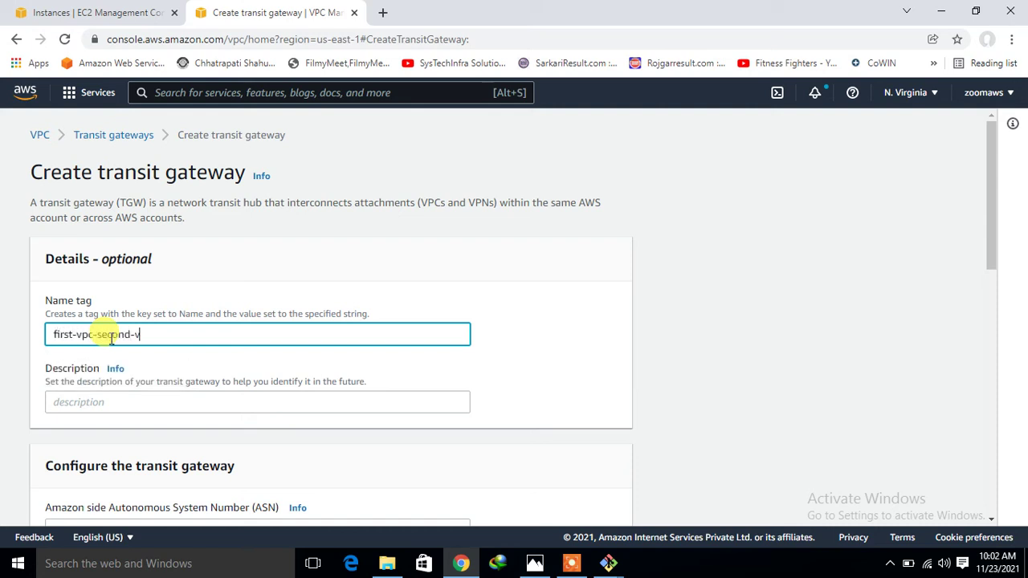
pyautogui.press('BackSpace')
pyautogui.press('BackSpace')
pyautogui.press('BackSpace')
pyautogui.press('BackSpace')
pyautogui.press('BackSpace')
pyautogui.press('BackSpace')
pyautogui.press('BackSpace')
pyautogui.press('BackSpace')
pyautogui.press('BackSpace')
pyautogui.press('BackSpace')
pyautogui.press('BackSpace')
pyautogui.press('BackSpace')
pyautogui.press('BackSpace')
pyautogui.press('BackSpace')
pyautogui.press('BackSpace')
pyautogui.press('BackSpace')
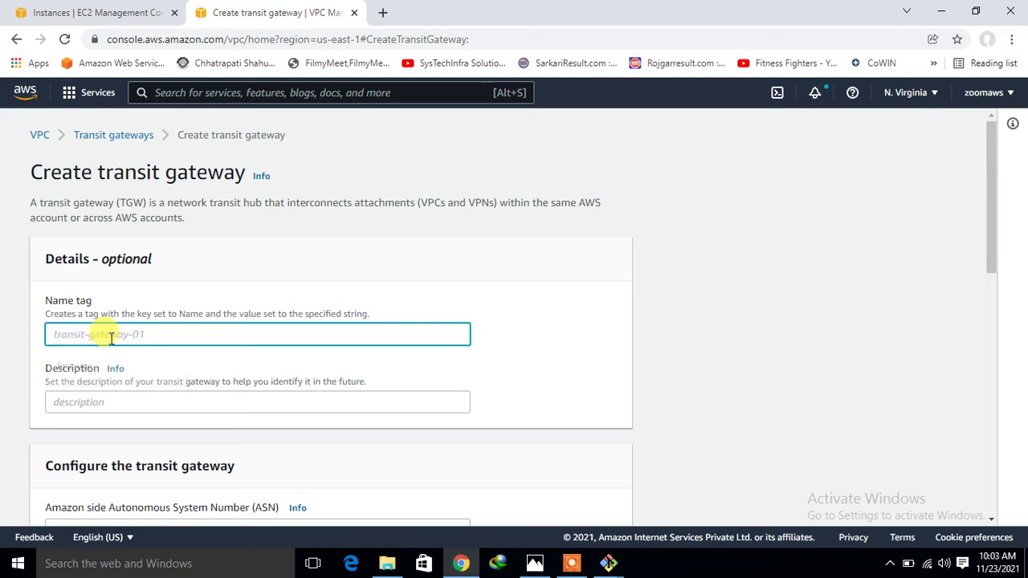
# Set the transit gateway's name tag to vpc1-vpc2 and its description to daemo
pyautogui.write('vpc1-vpc2')
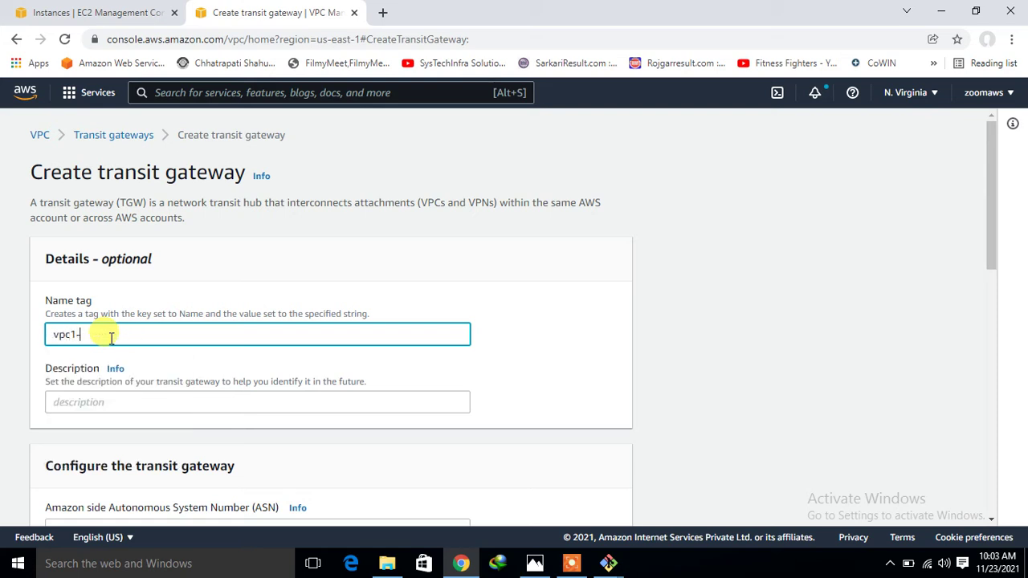
pyautogui.click(130, 402)
pyautogui.write('daemo')
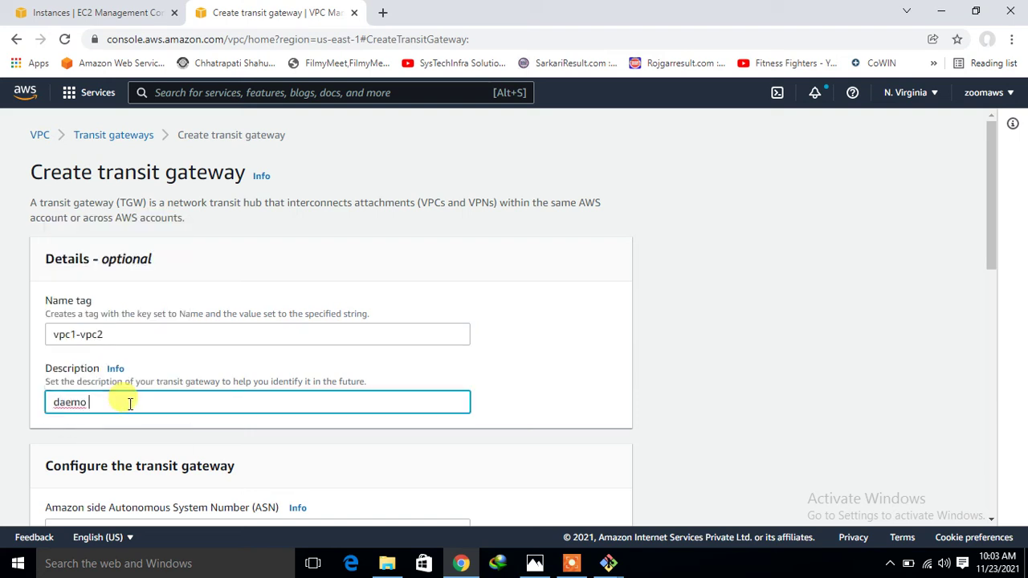
pyautogui.click(530, 363)
# Create the transit gateway with the default configuration options and refresh the transit gateway list
pyautogui.scroll(-1, 530, 363)
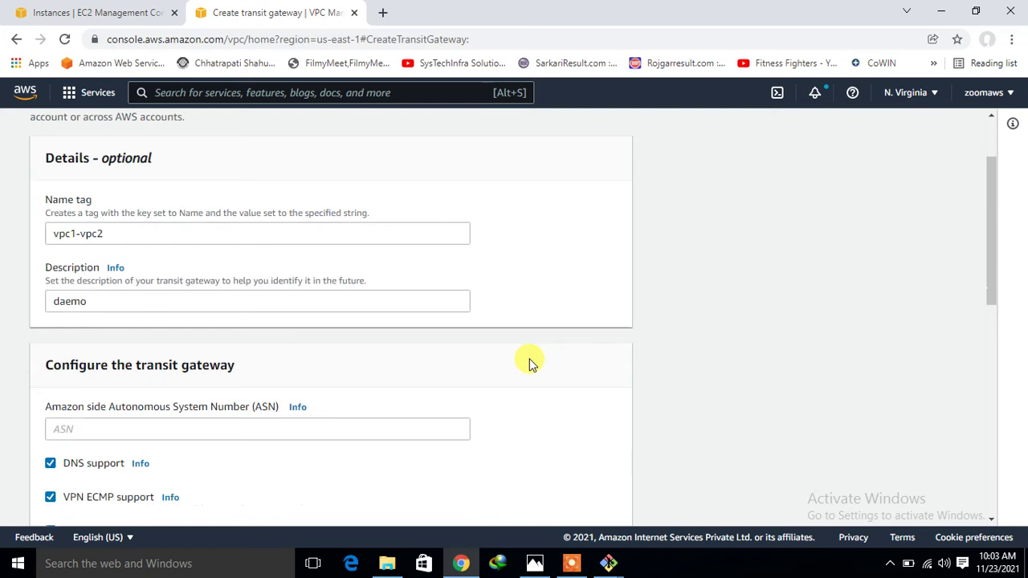
pyautogui.scroll(-3, 530, 363)
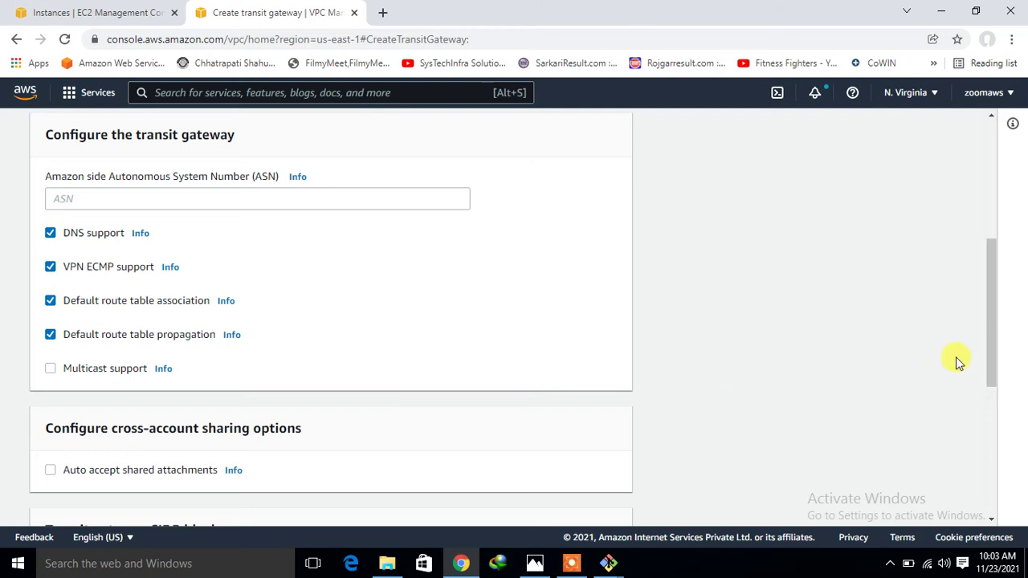
pyautogui.moveTo(991, 360); pyautogui.dragTo(993, 495)
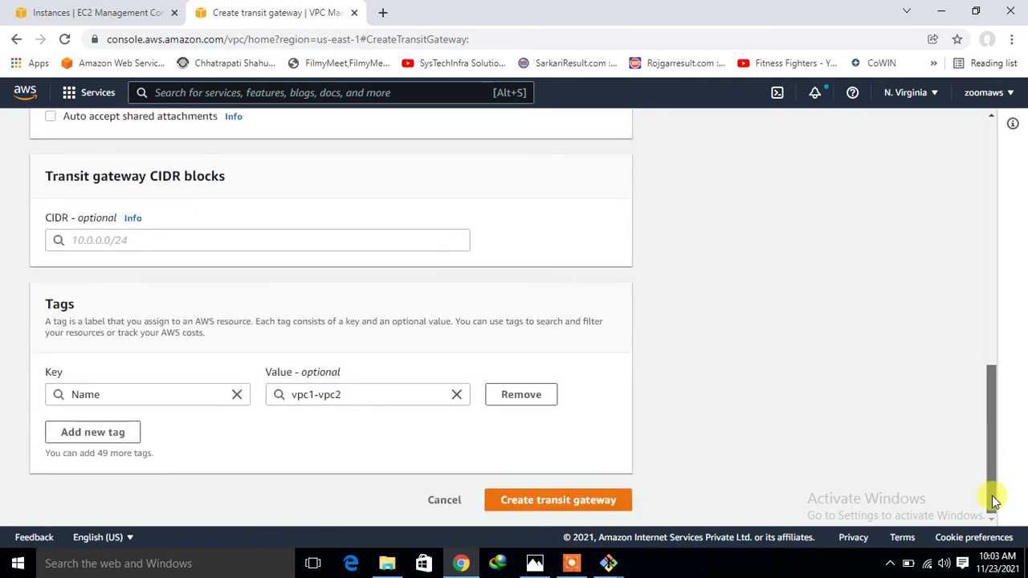
pyautogui.click(592, 506)
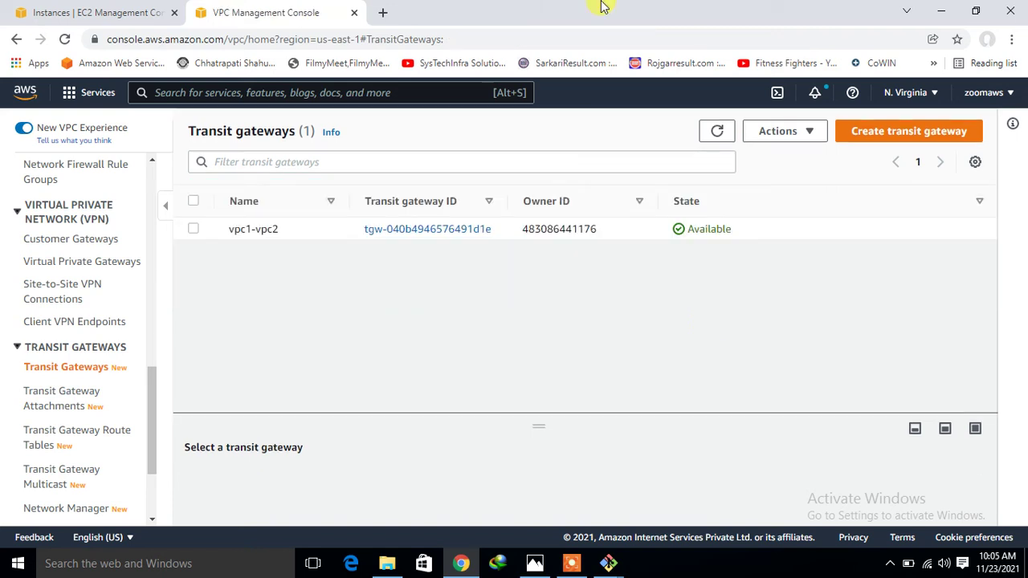
pyautogui.click(717, 133)
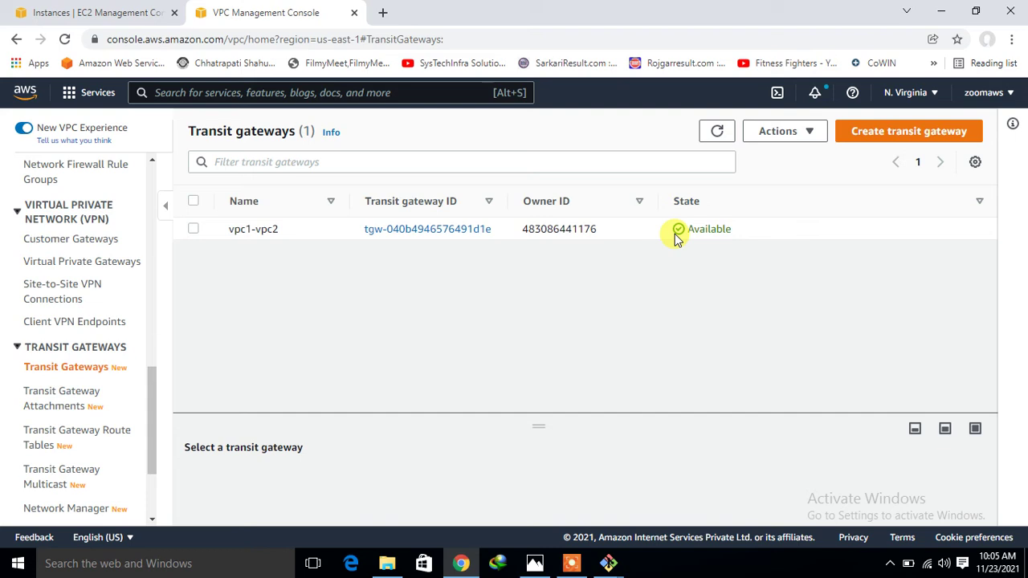
# Start a new transit gateway attachment and set its name tag to vpc1-vpc2-gatway-attch
pyautogui.click(79, 410)
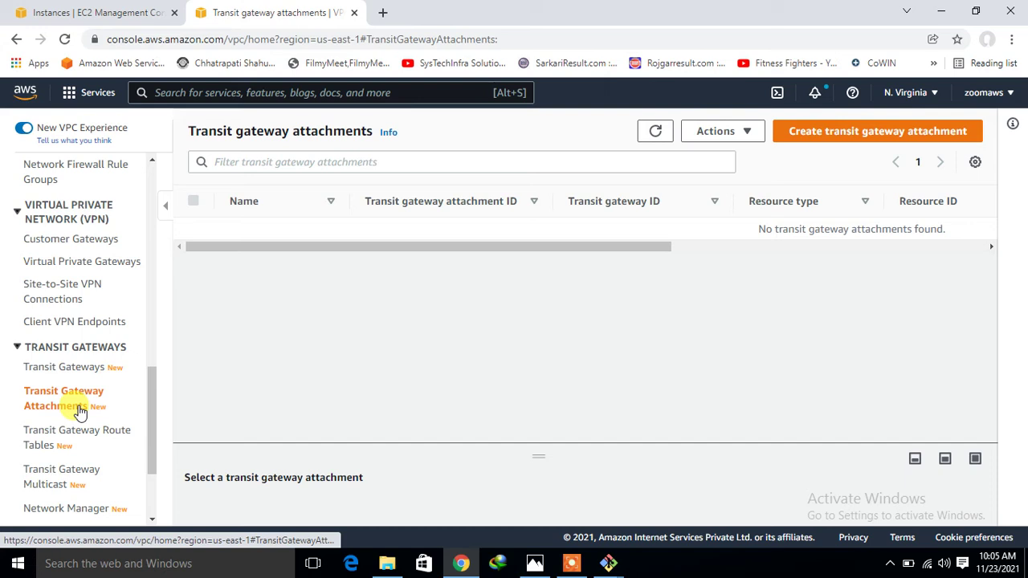
pyautogui.click(839, 136)
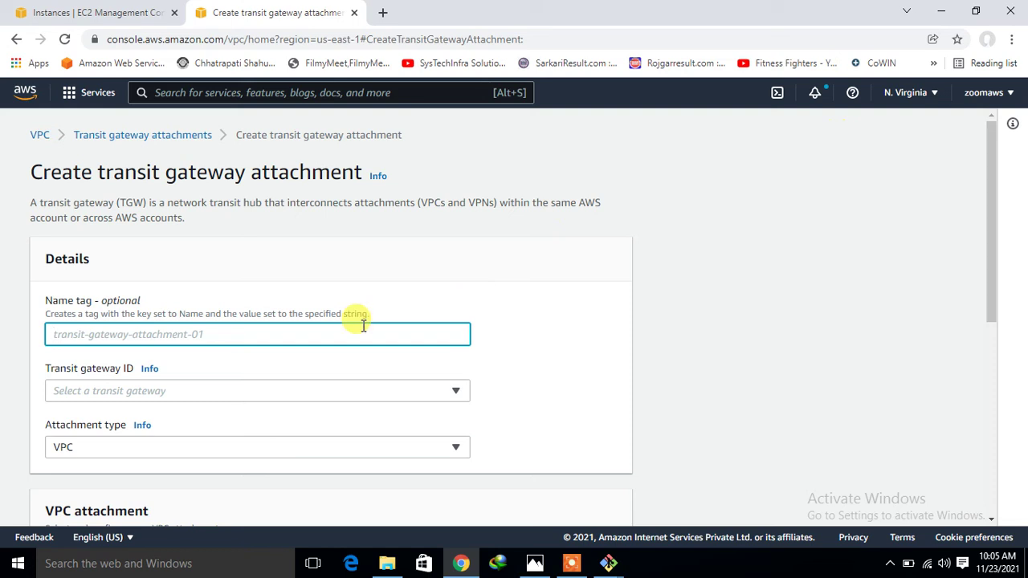
pyautogui.click(327, 333)
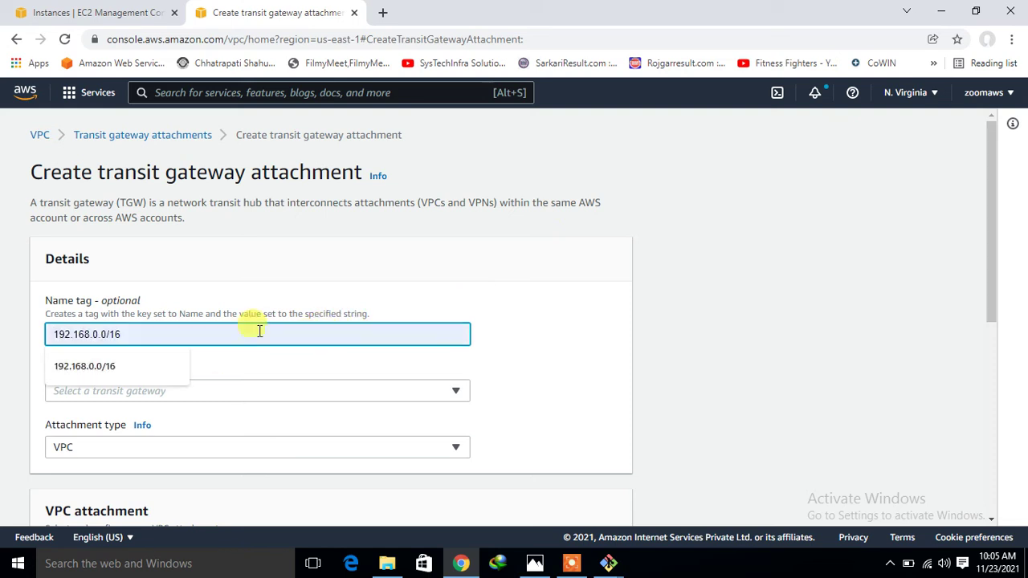
pyautogui.click(345, 282)
pyautogui.click(215, 334)
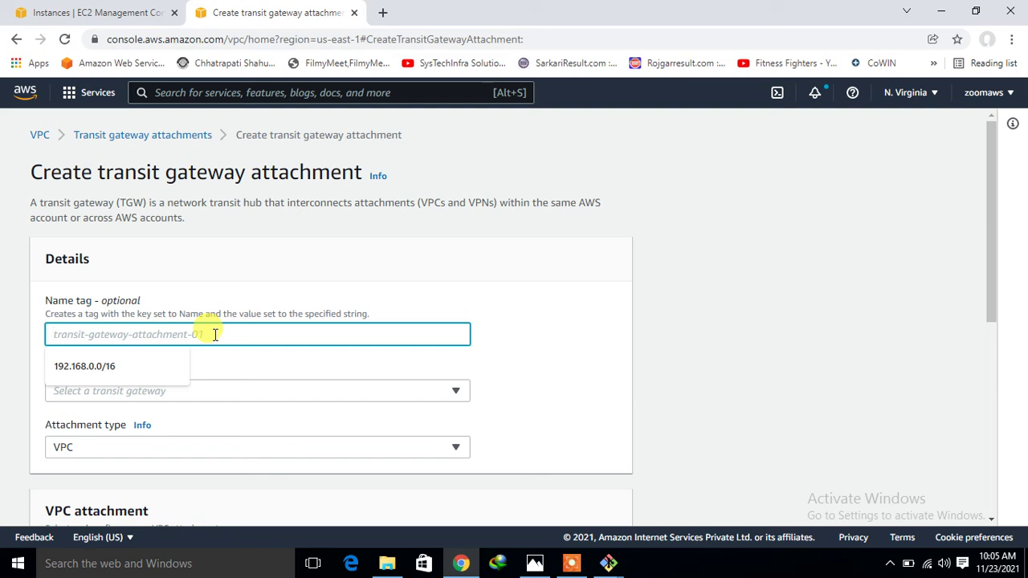
pyautogui.write('vpc1-vpc2-gatway=att')
pyautogui.press('BackSpace')
pyautogui.press('BackSpace')
pyautogui.press('BackSpace')
pyautogui.press('BackSpace')
pyautogui.write('-attch')
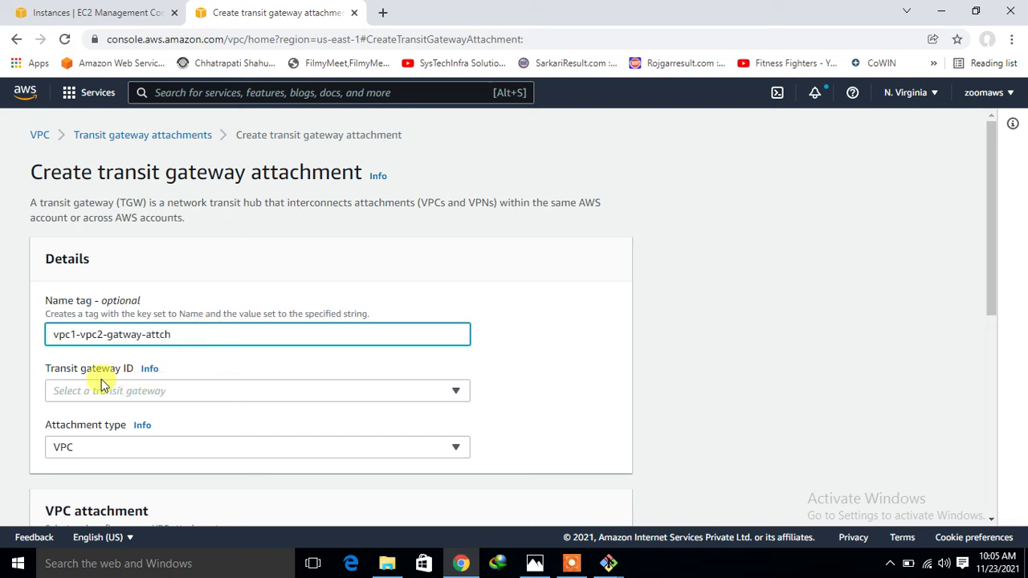
# Choose the vpc1-vpc2 transit gateway and first-vpc with its default subnet selection, and create the attachment
pyautogui.click(131, 392)
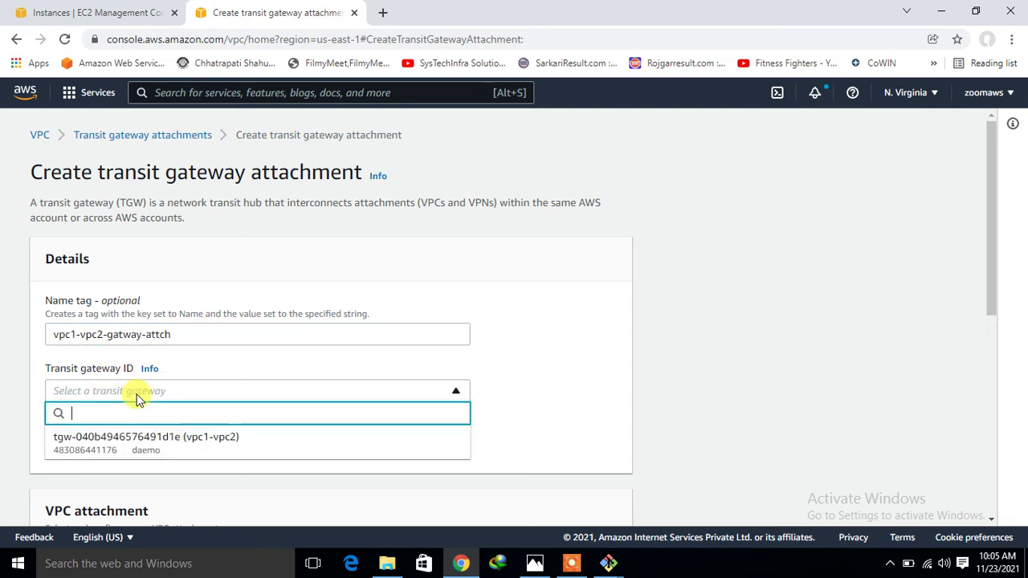
pyautogui.click(196, 449)
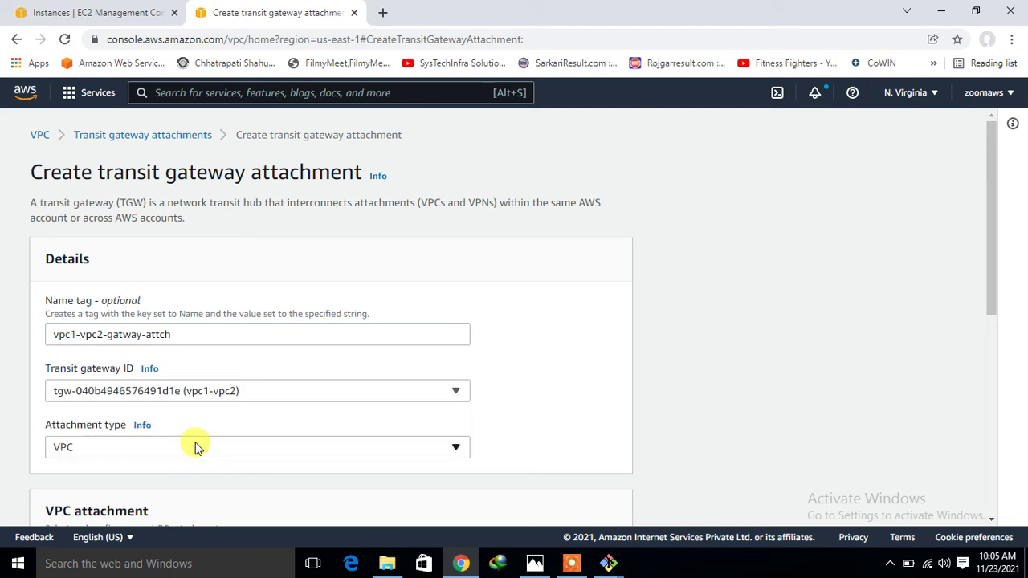
pyautogui.moveTo(990, 264); pyautogui.dragTo(988, 427)
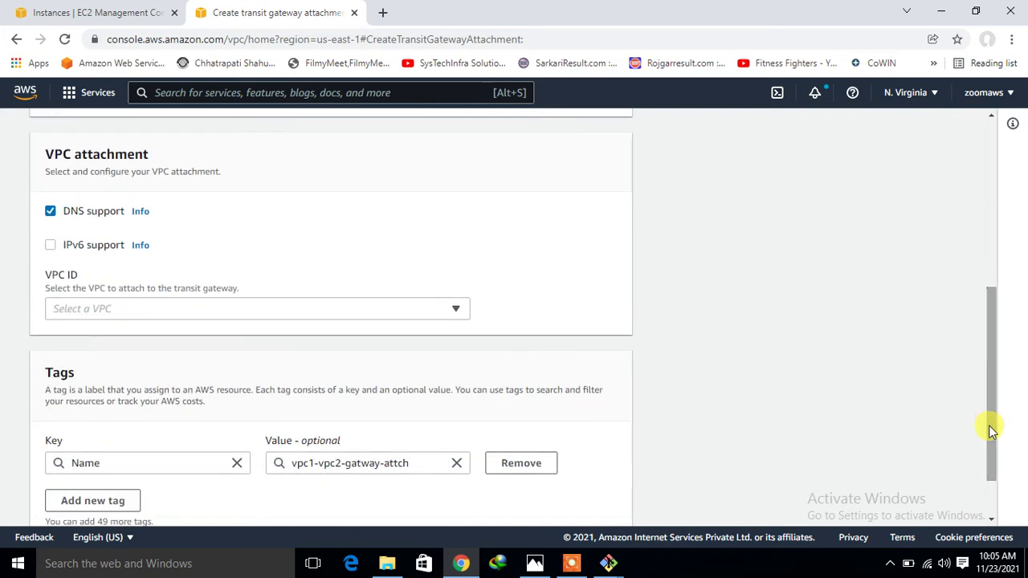
pyautogui.click(371, 313)
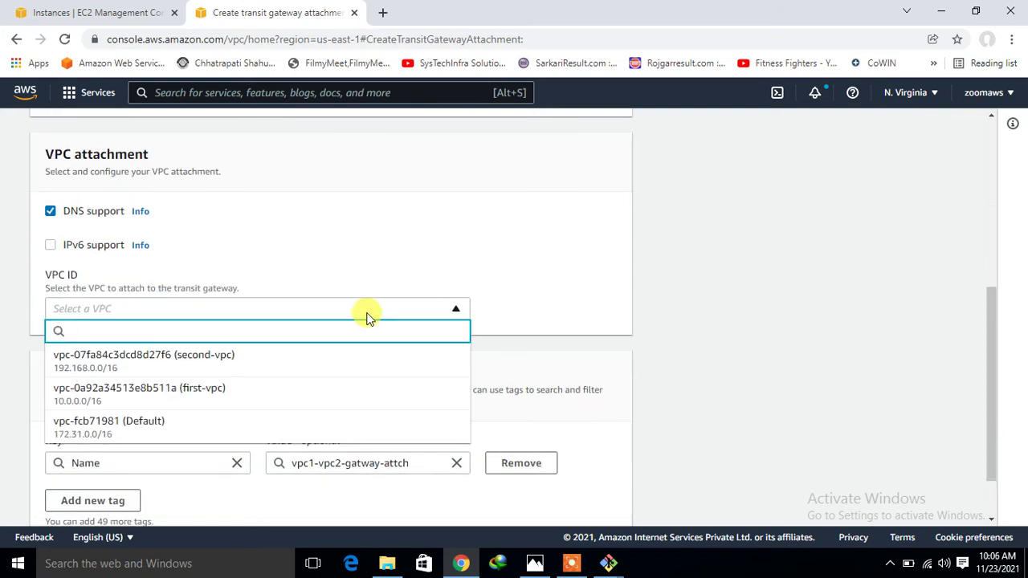
pyautogui.click(237, 392)
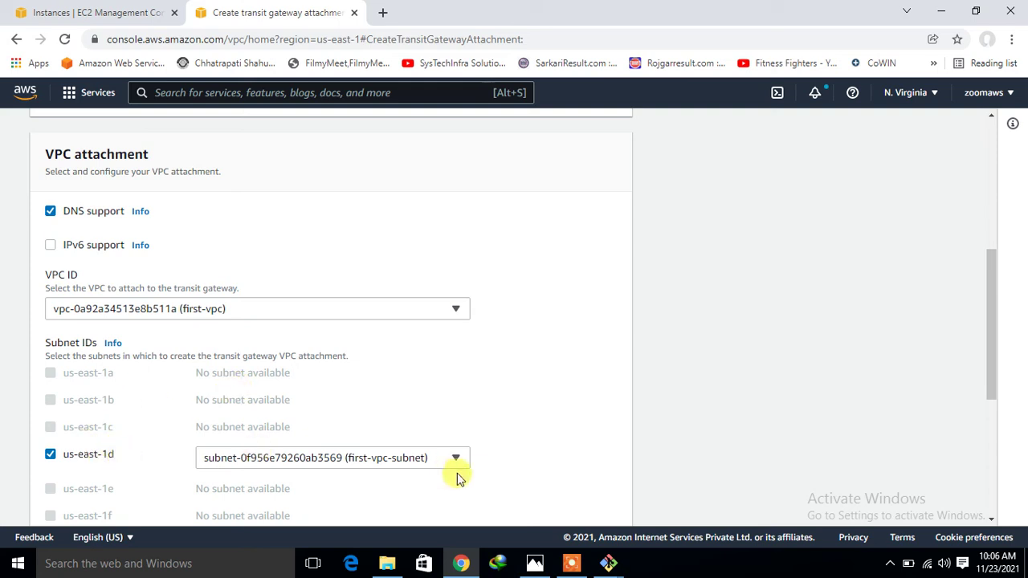
pyautogui.moveTo(998, 355); pyautogui.dragTo(1001, 474)
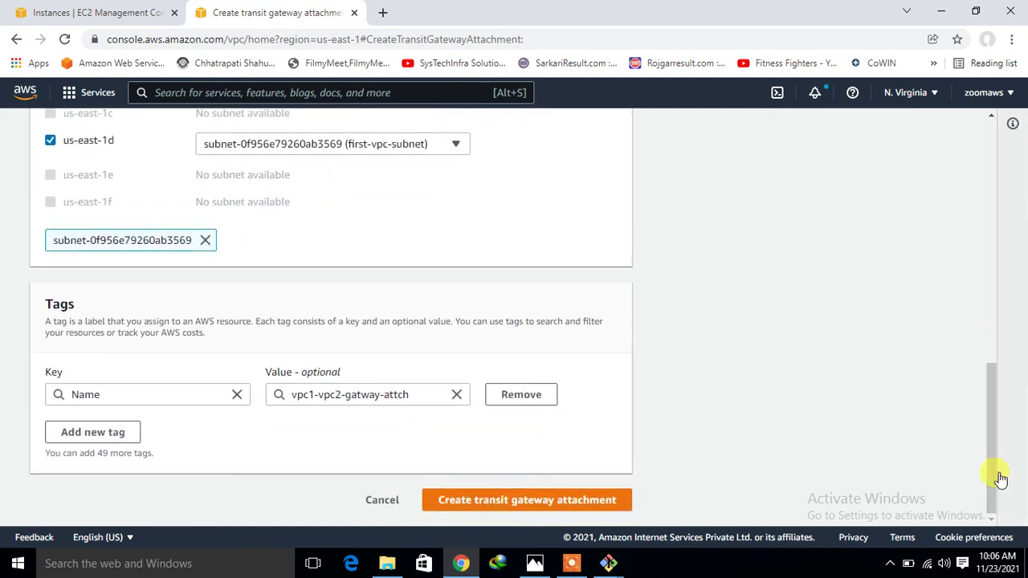
pyautogui.click(548, 499)
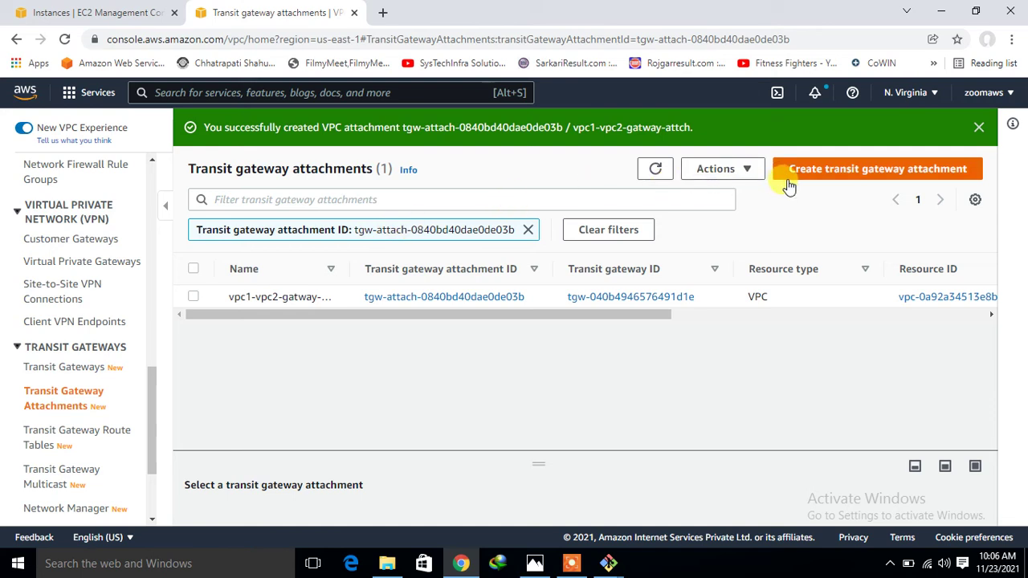
# Start another transit gateway attachment with the name tag vpc2-transit-gatw-att and the vpc1-vpc2 transit gateway
pyautogui.click(839, 174)
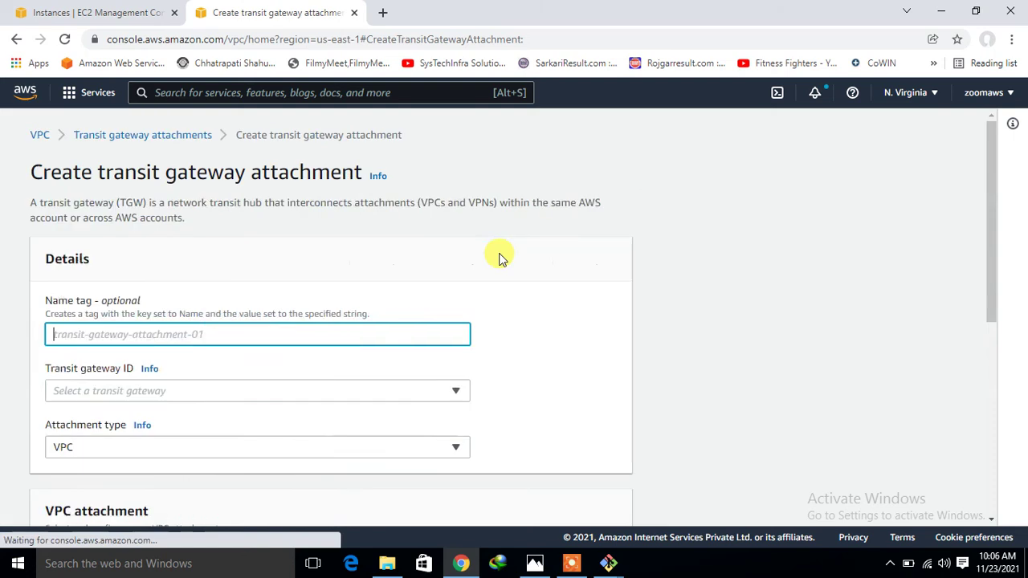
pyautogui.write('vpc2-')
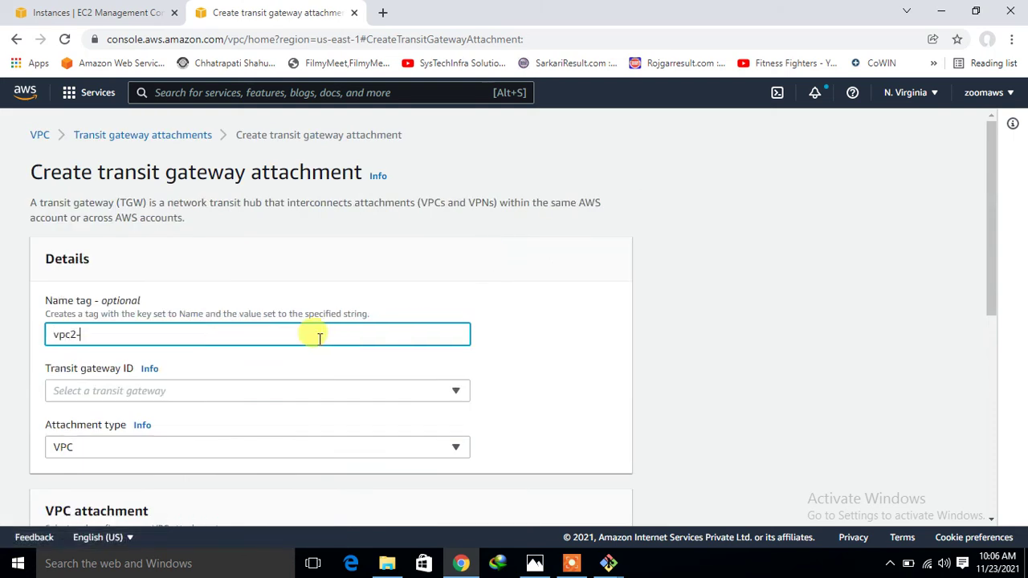
pyautogui.write('transit-gatw-att')
pyautogui.click(238, 391)
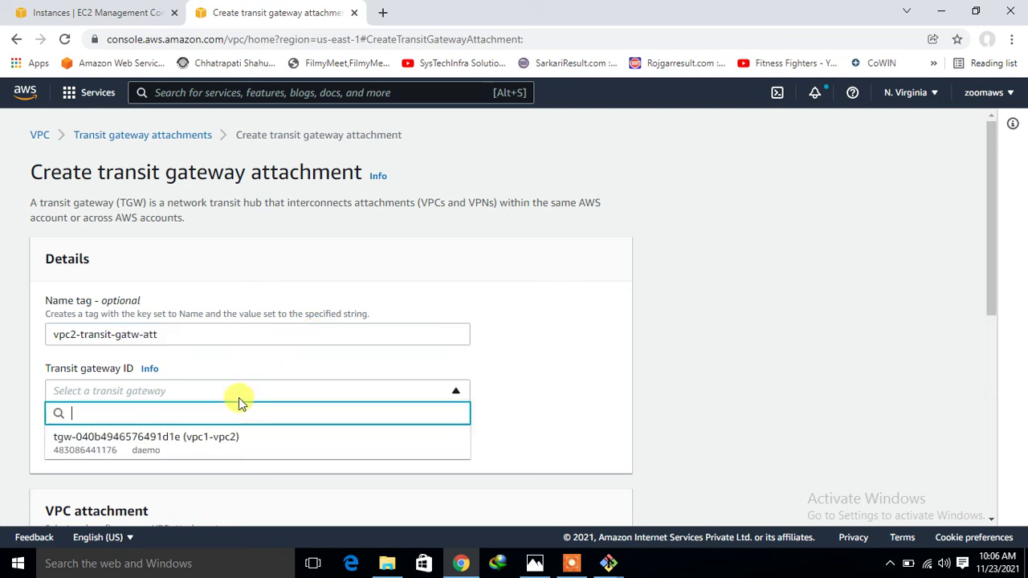
pyautogui.click(223, 436)
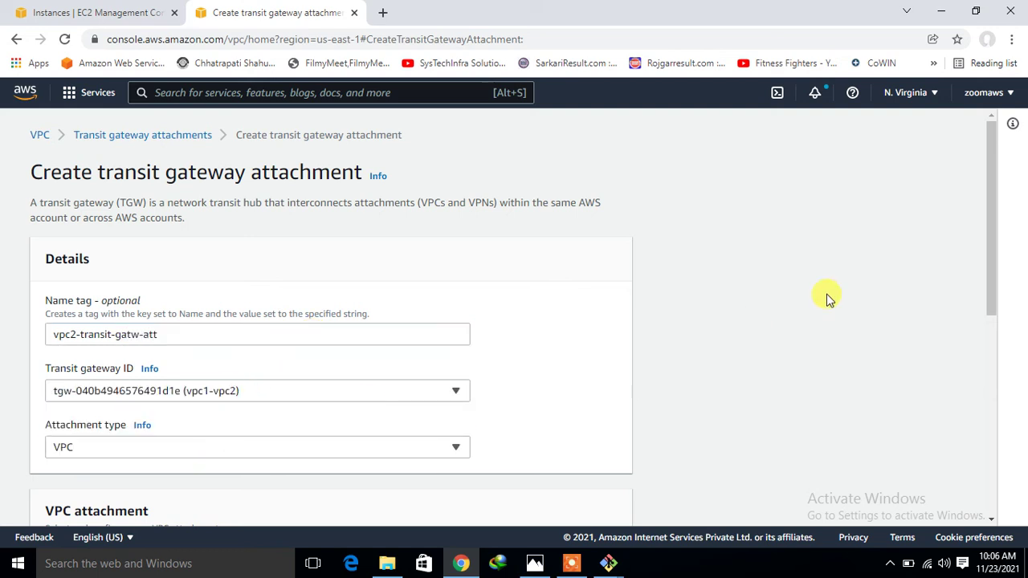
# Create the attachment for second-vpc with its default subnet selection, and clear the ID filter from the attachments list
pyautogui.moveTo(986, 257); pyautogui.dragTo(975, 413)
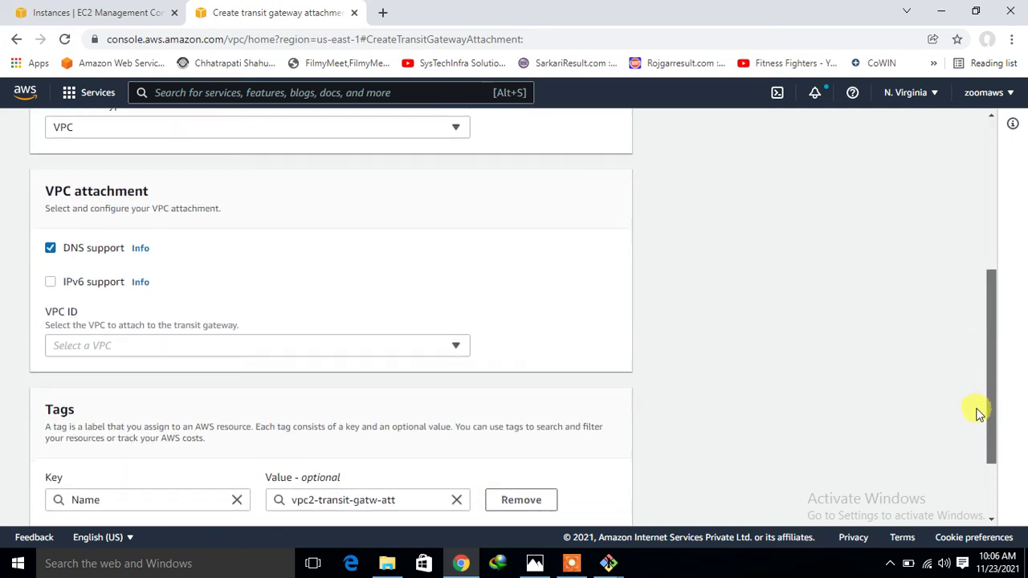
pyautogui.click(431, 344)
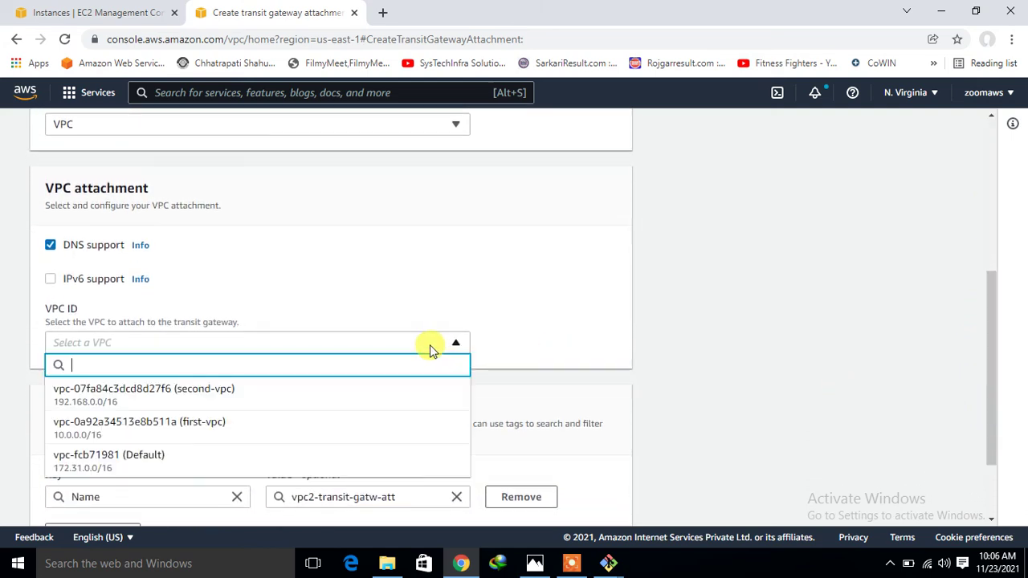
pyautogui.click(225, 400)
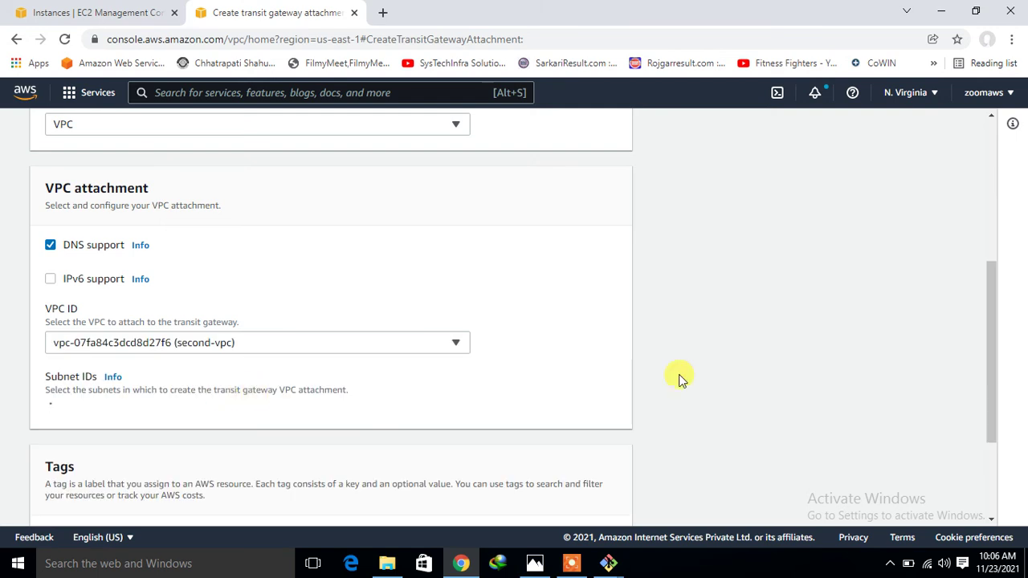
pyautogui.moveTo(987, 337); pyautogui.dragTo(983, 424)
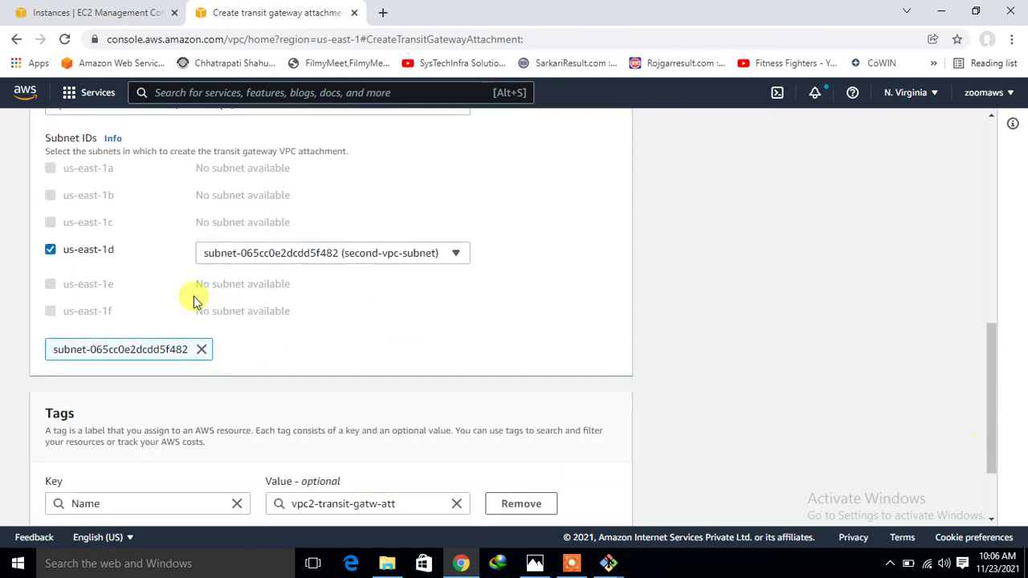
pyautogui.moveTo(991, 415); pyautogui.dragTo(989, 493)
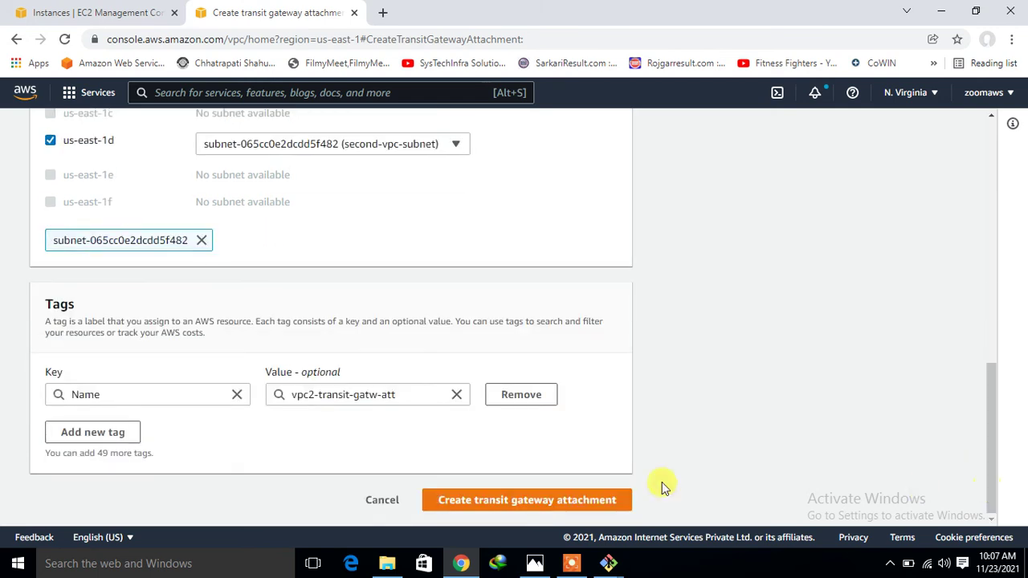
pyautogui.click(541, 500)
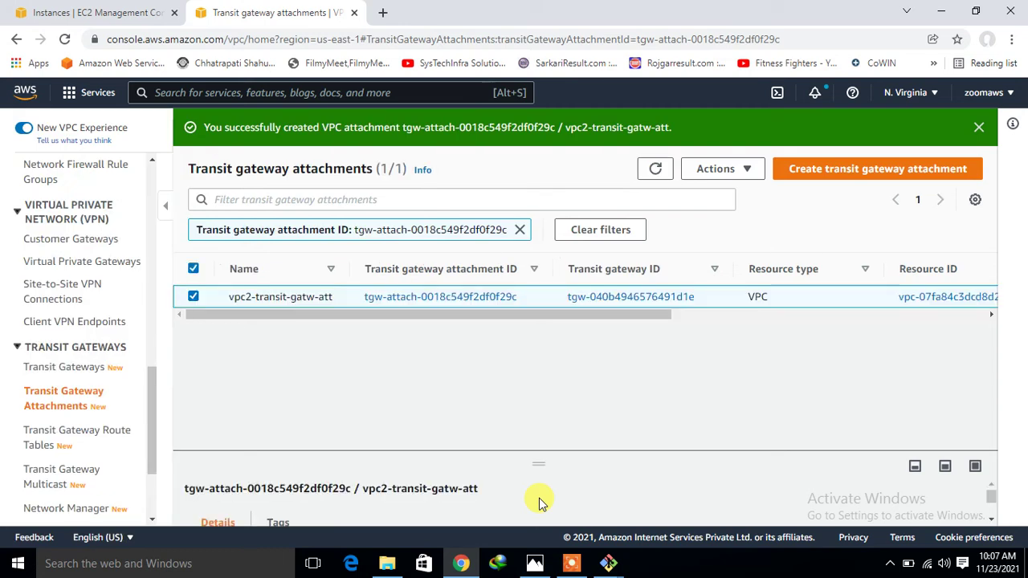
pyautogui.click(520, 231)
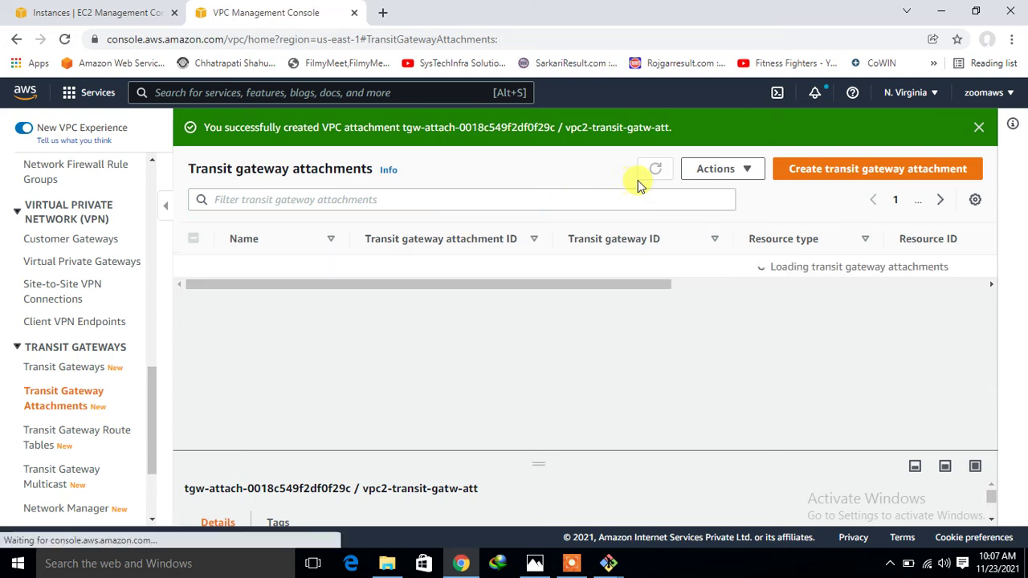
pyautogui.click(980, 129)
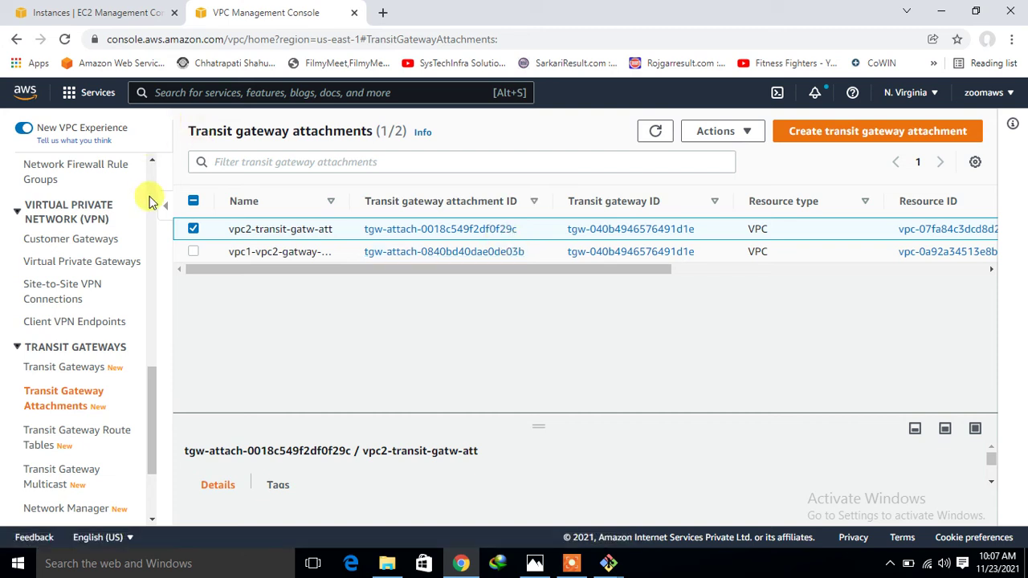
# Open the routes of first-vpc-route-table for editing
pyautogui.scroll(8, 155, 183)
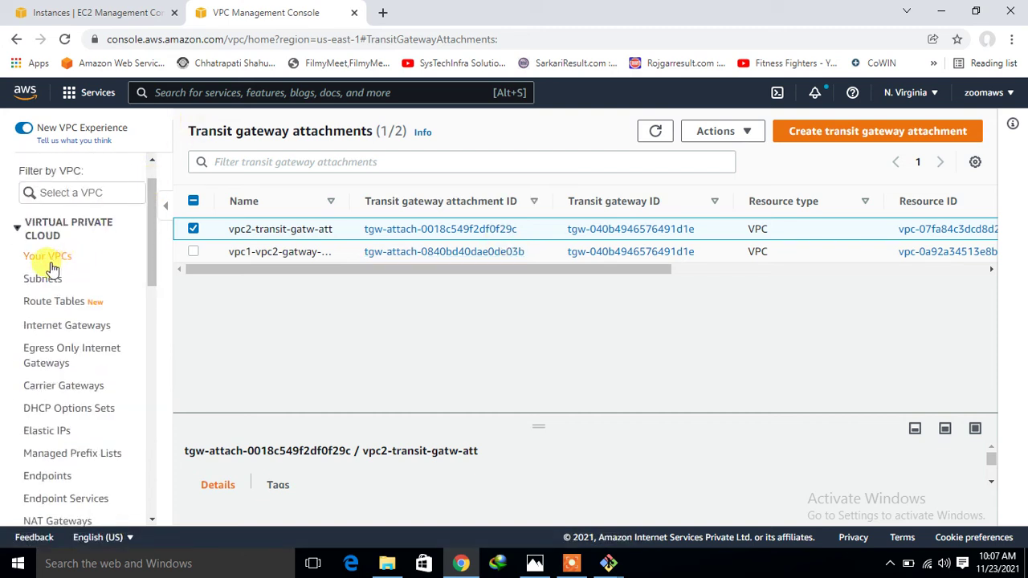
pyautogui.click(56, 305)
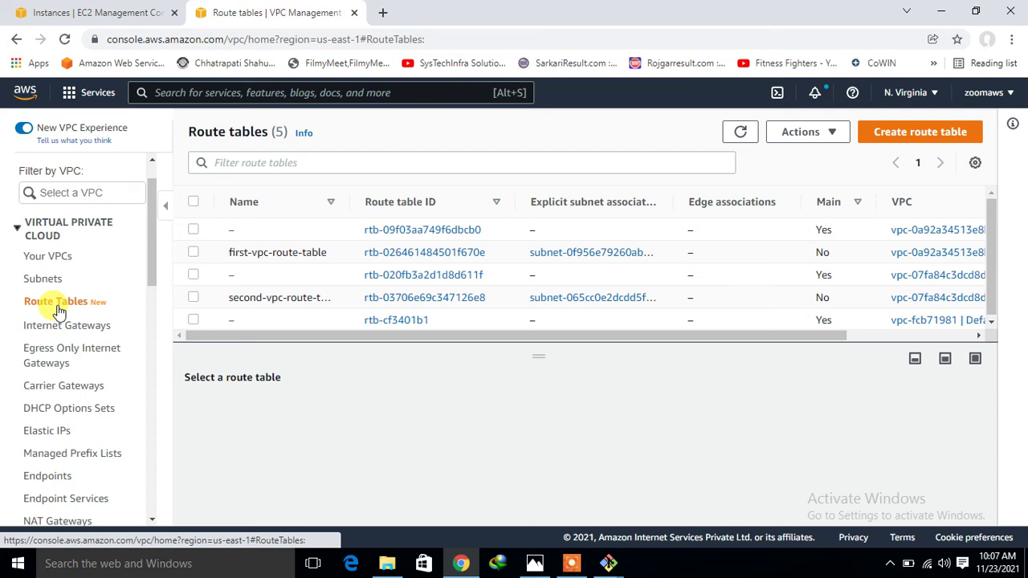
pyautogui.click(193, 252)
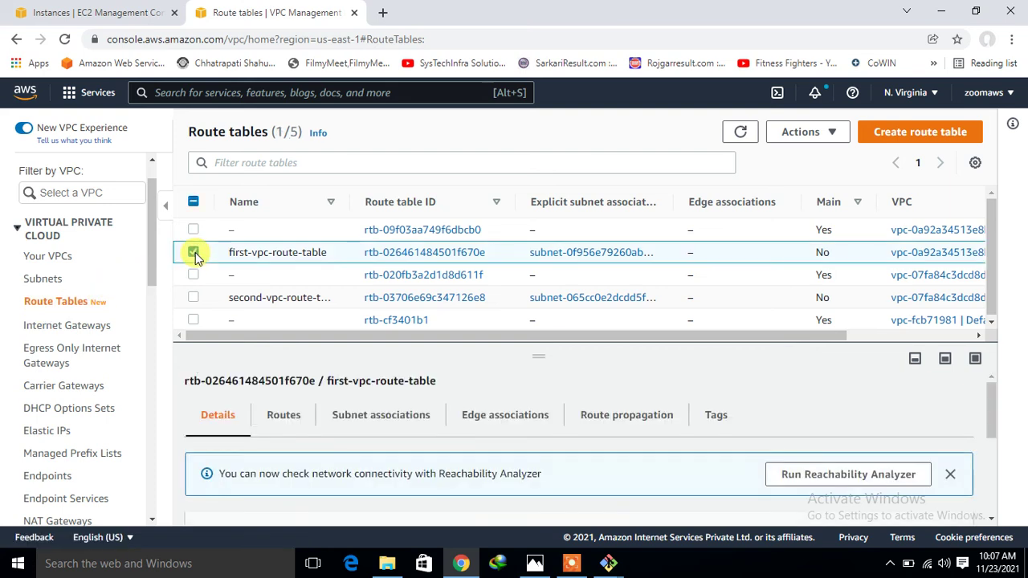
pyautogui.click(294, 419)
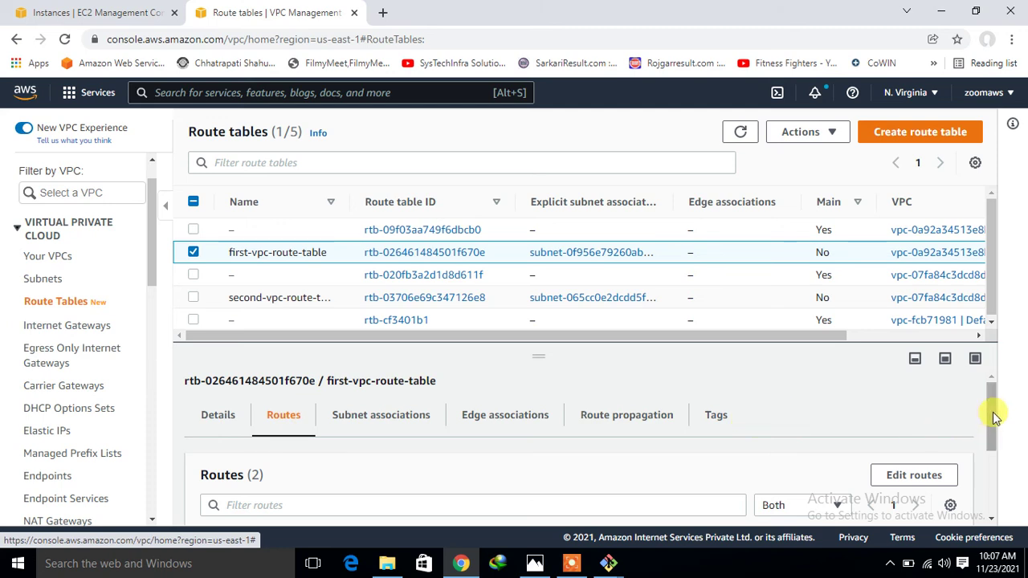
pyautogui.moveTo(991, 409); pyautogui.dragTo(985, 430)
pyautogui.click(920, 438)
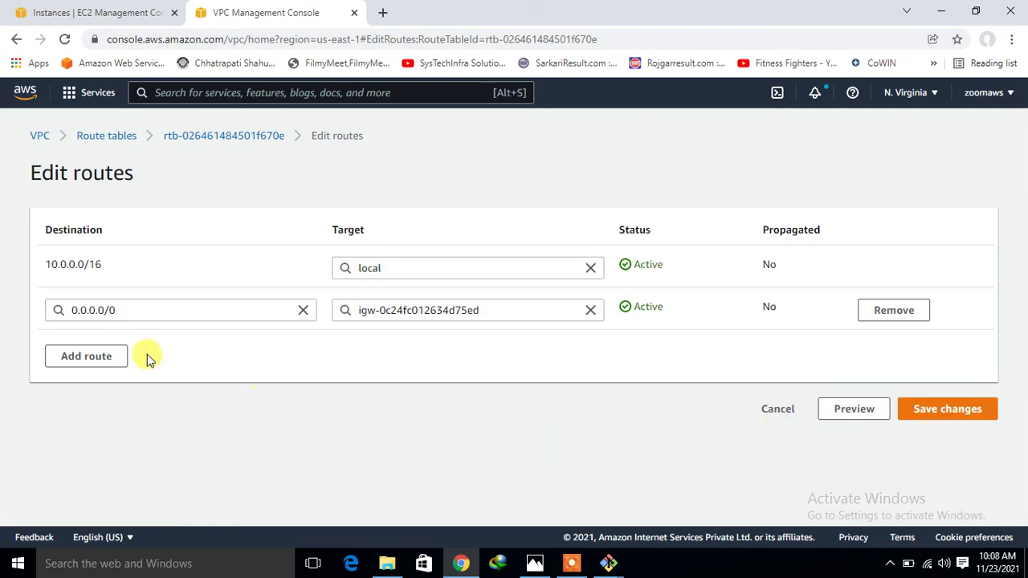
pyautogui.click(109, 357)
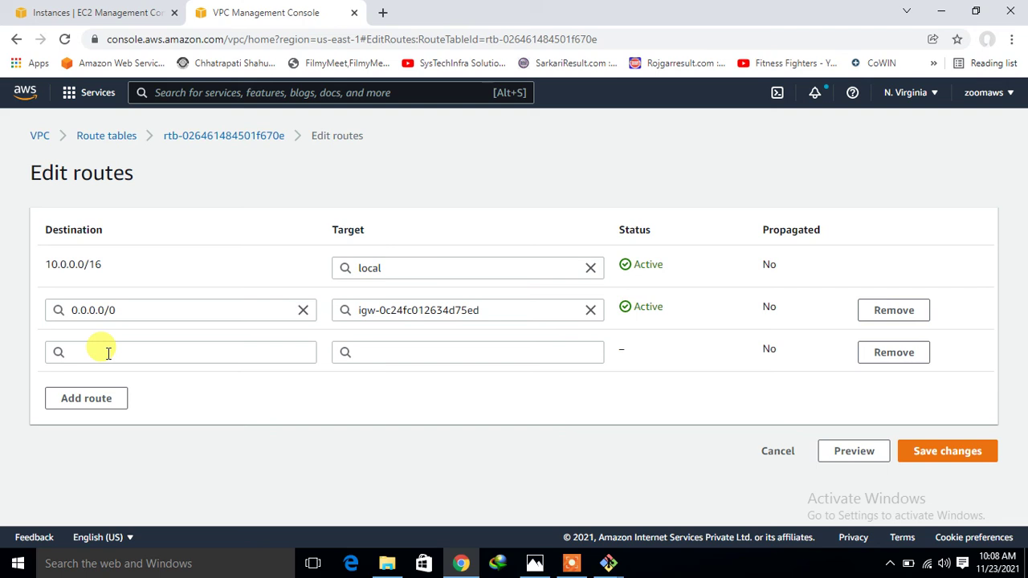
pyautogui.click(108, 353)
pyautogui.write('192')
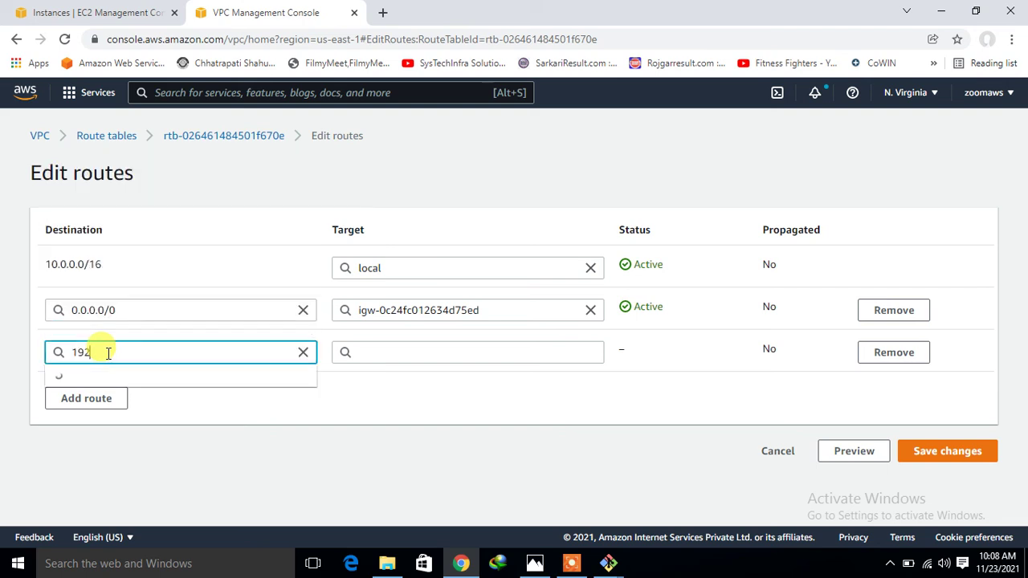
pyautogui.write('.168.0.0/16')
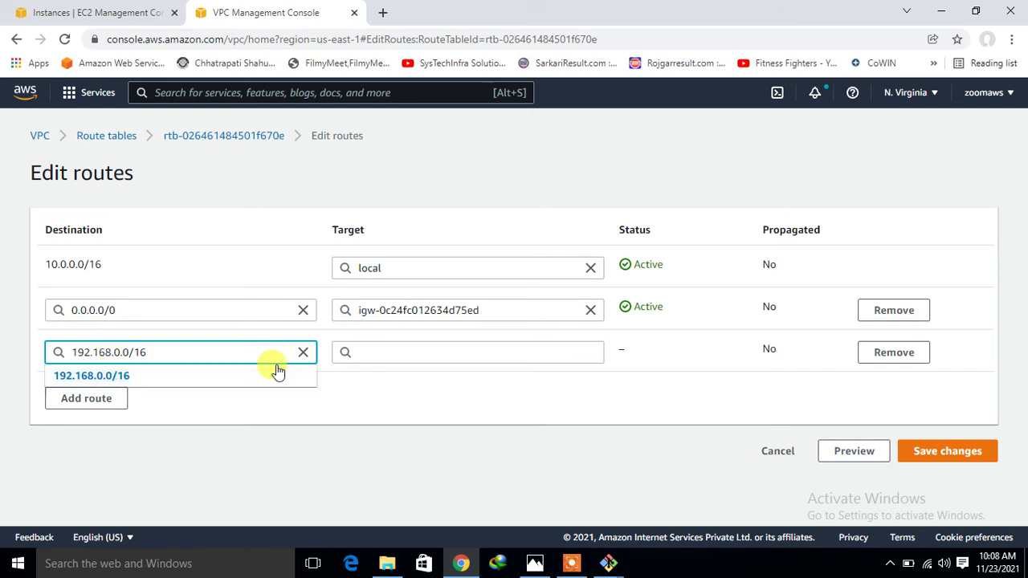
pyautogui.click(392, 350)
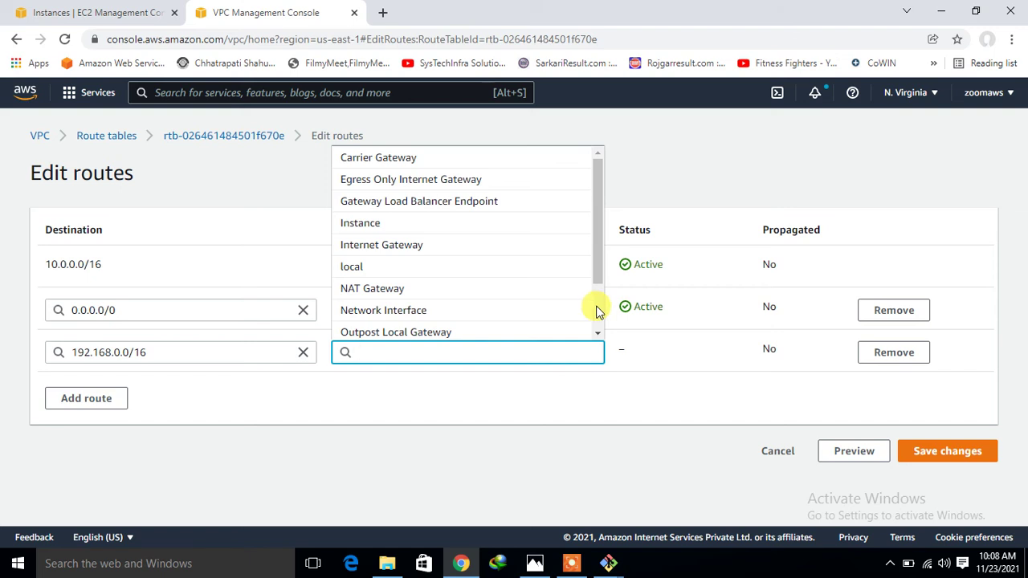
pyautogui.scroll(-1, 596, 310)
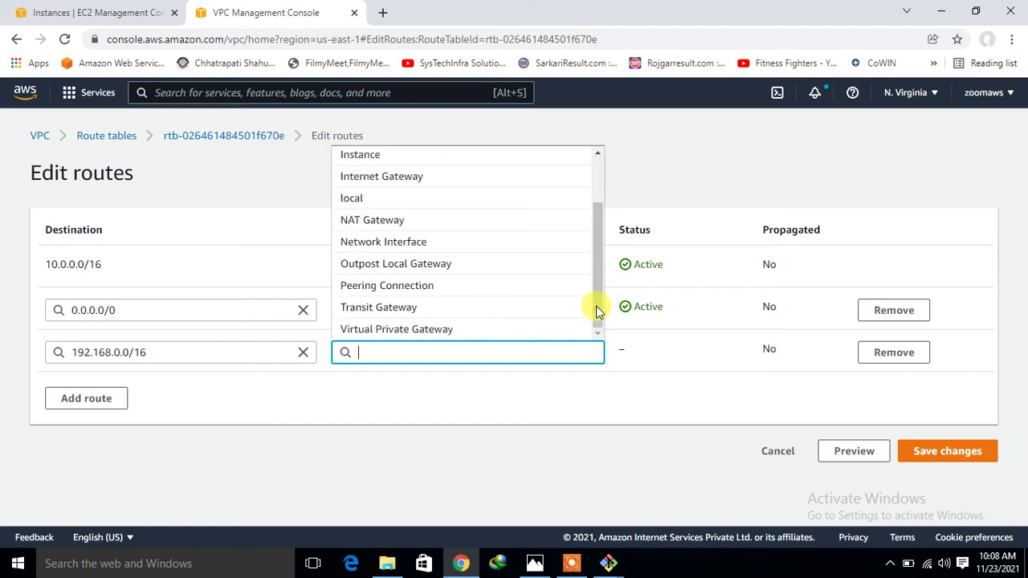
pyautogui.click(408, 314)
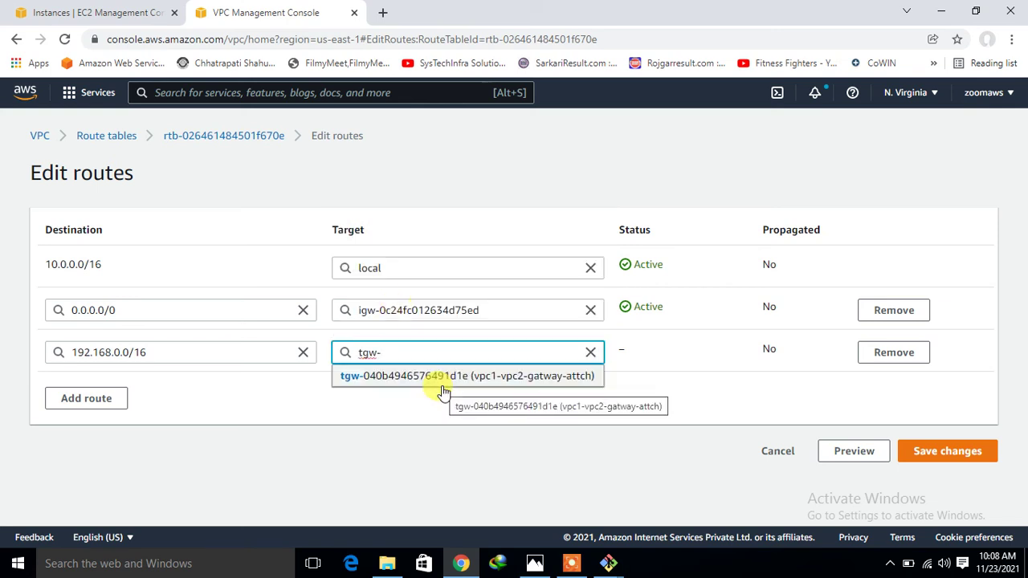
pyautogui.click(507, 378)
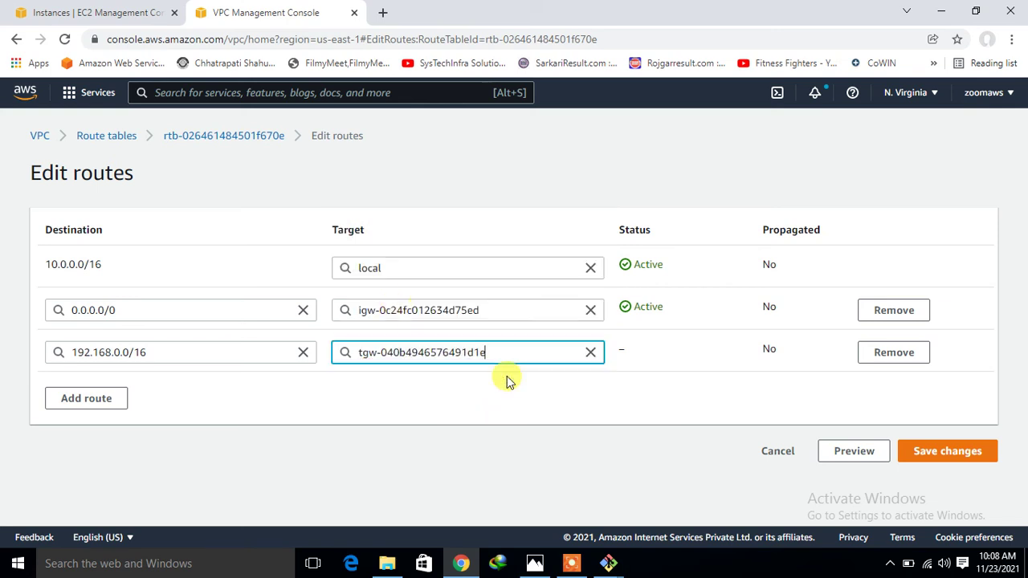
pyautogui.click(934, 454)
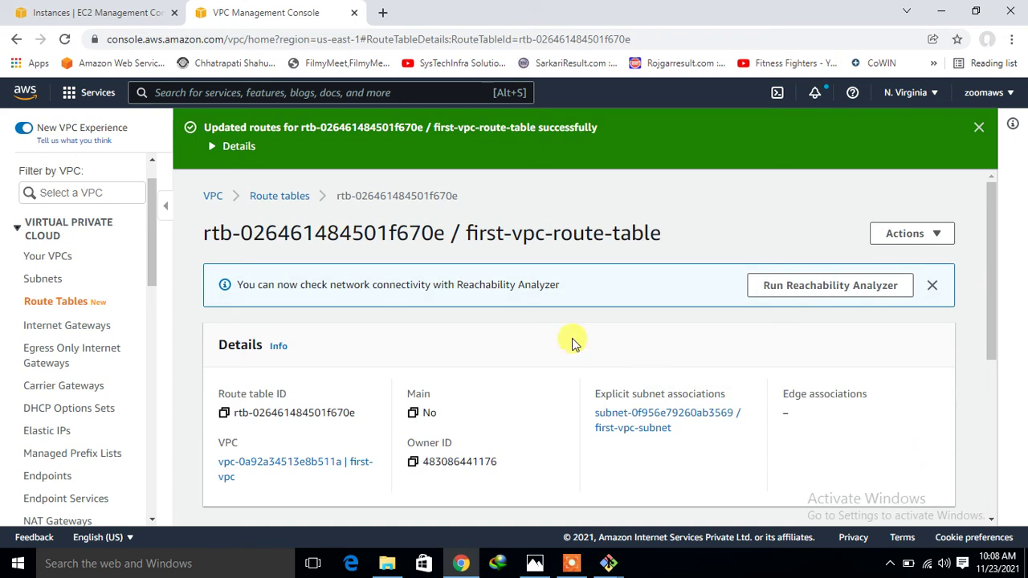
# Return to the route tables list and open the routes of second-vpc-route-table for editing
pyautogui.click(63, 309)
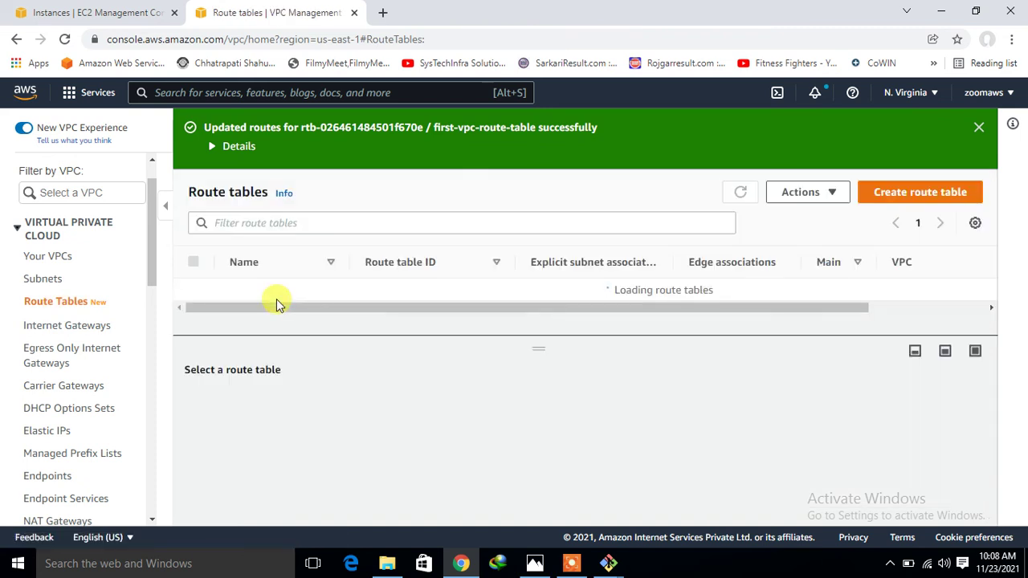
pyautogui.click(978, 127)
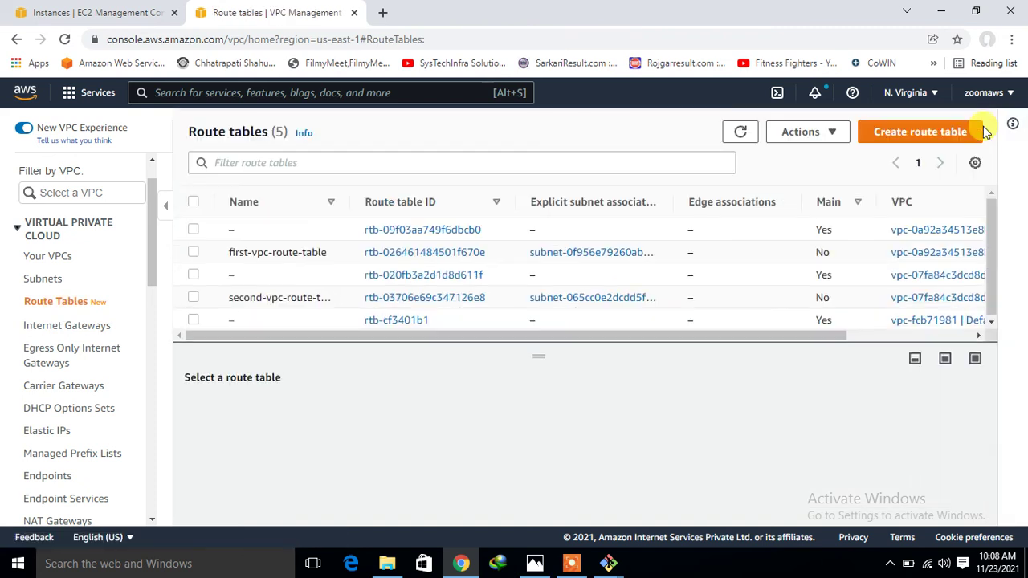
pyautogui.click(194, 298)
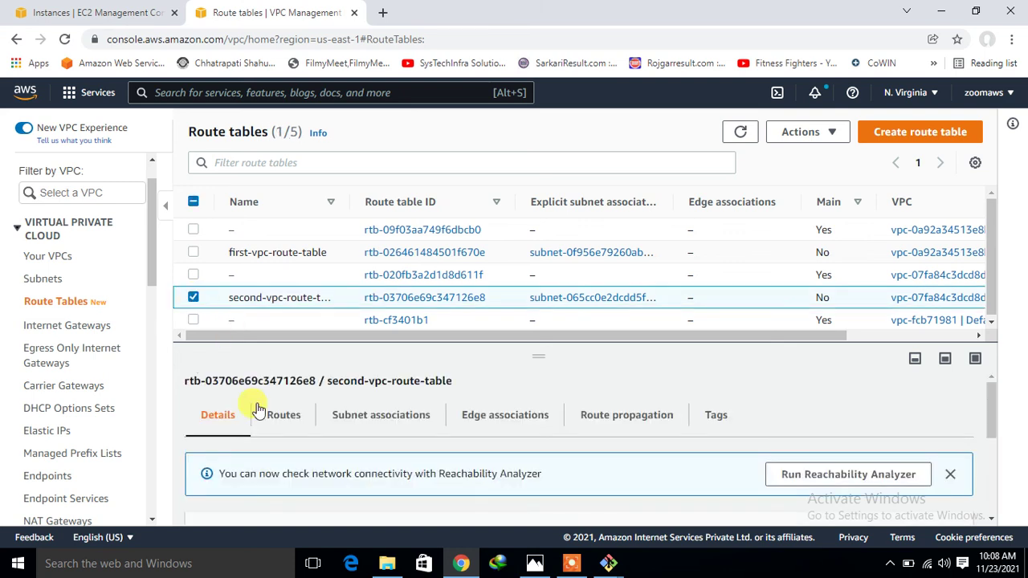
pyautogui.click(282, 418)
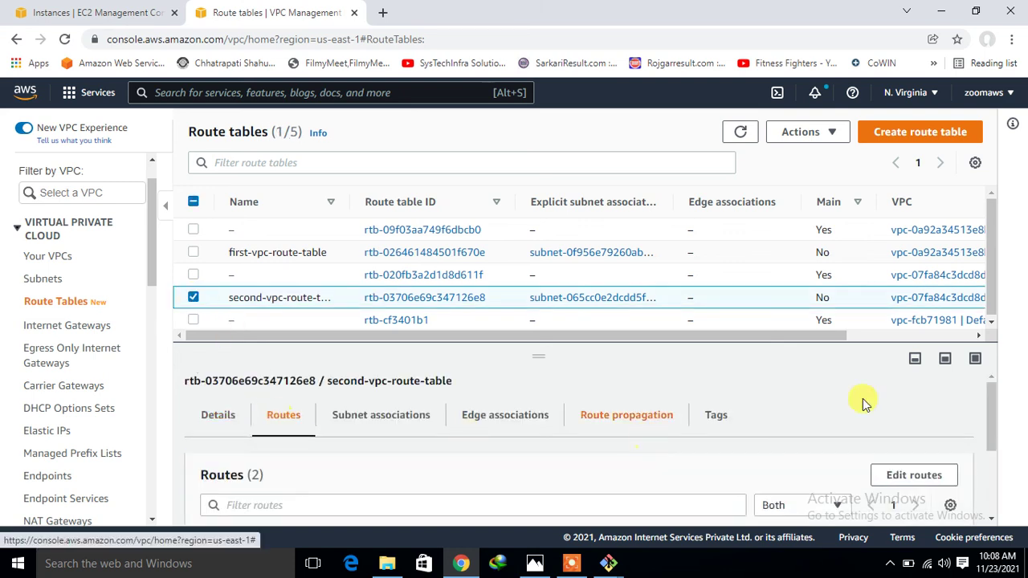
pyautogui.click(938, 478)
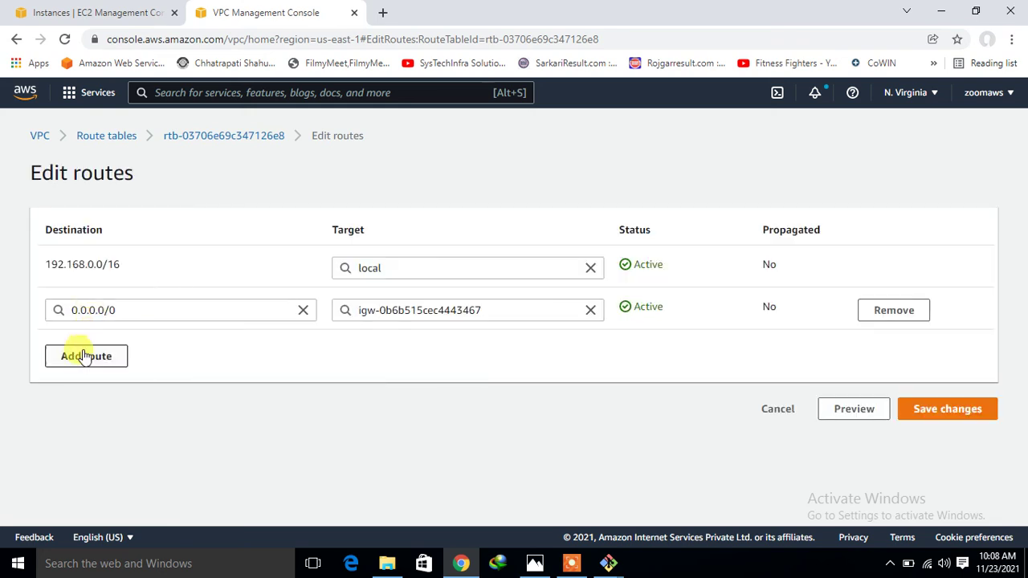
# Add a route with the destination 10.0.0.0/16 to second-vpc-route-table
pyautogui.click(85, 356)
pyautogui.click(102, 352)
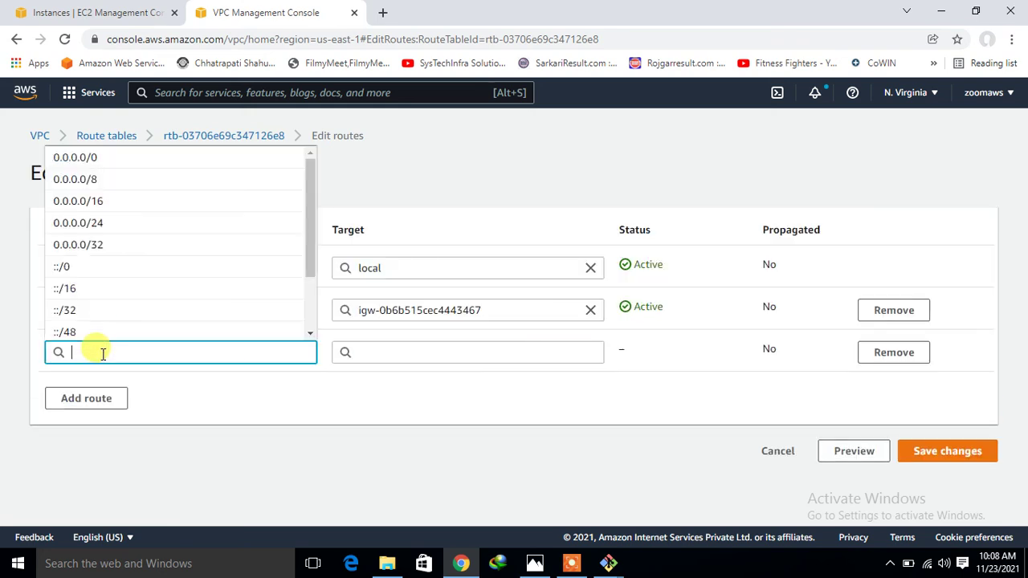
pyautogui.write('10.0.')
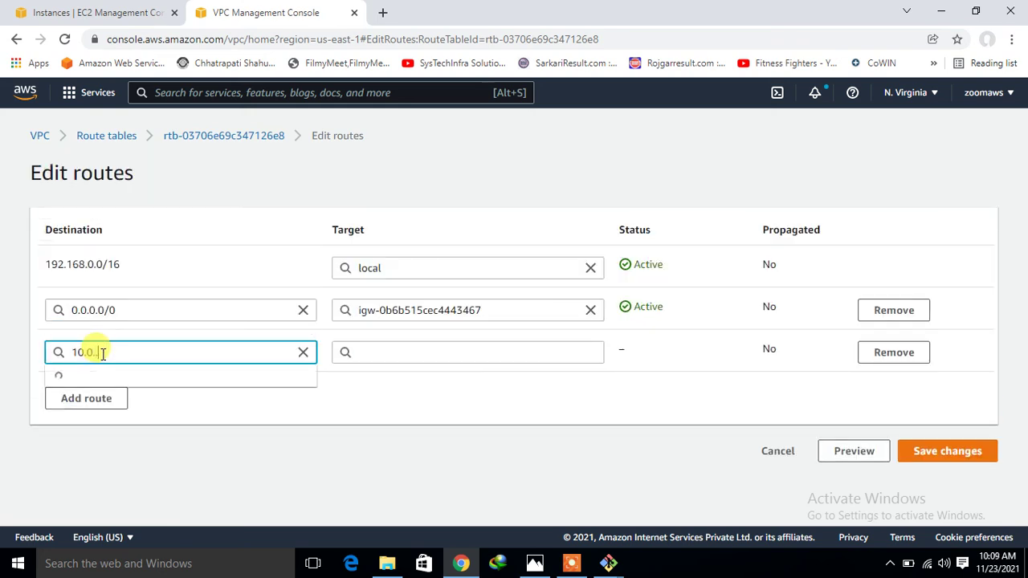
pyautogui.write('0.00.0/16')
pyautogui.click(136, 384)
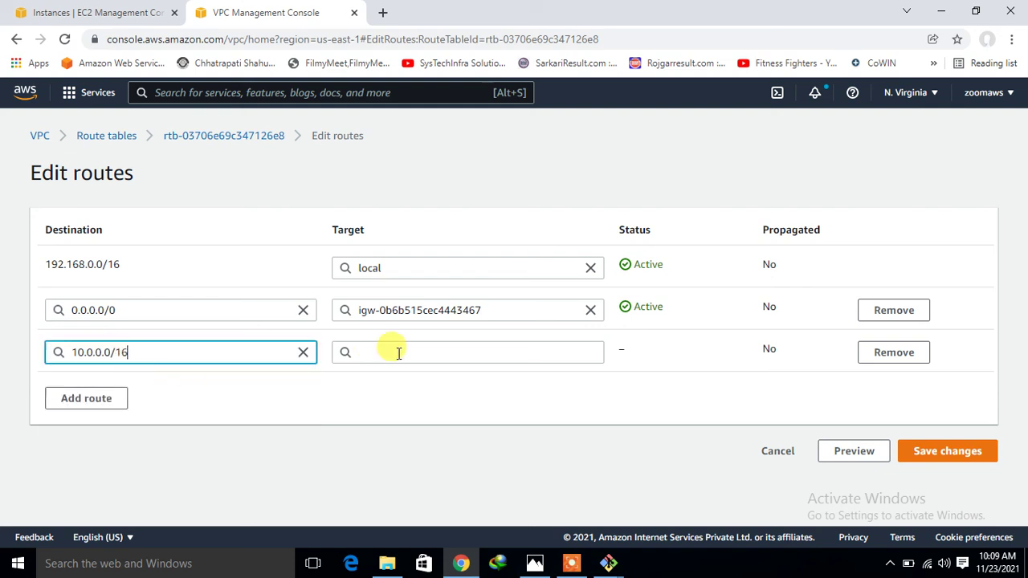
# Choose the transit gateway labelled vpc2-transit-gatw-att as the target of the 10.0.0.0/16 route
pyautogui.click(406, 353)
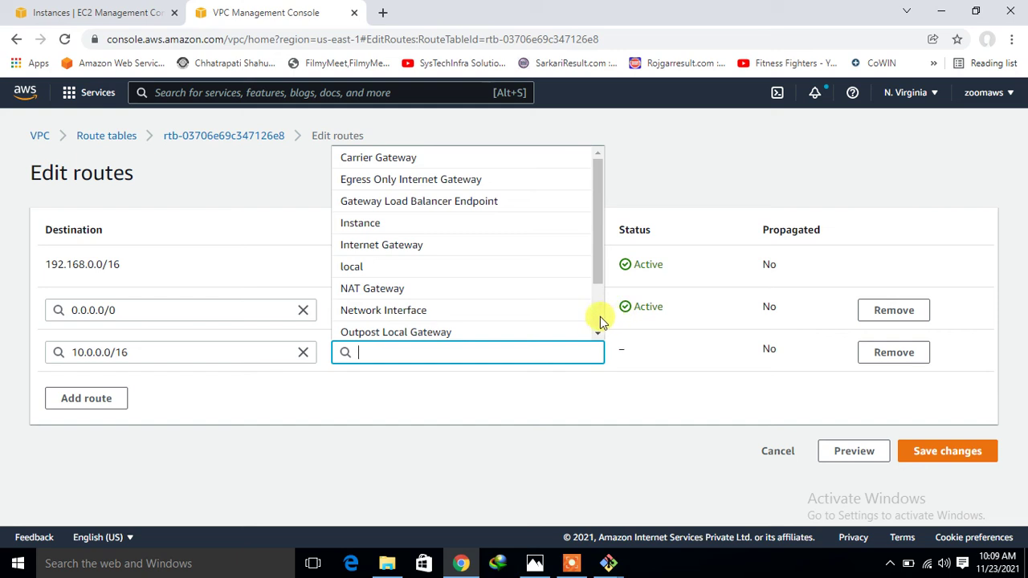
pyautogui.scroll(-1, 598, 320)
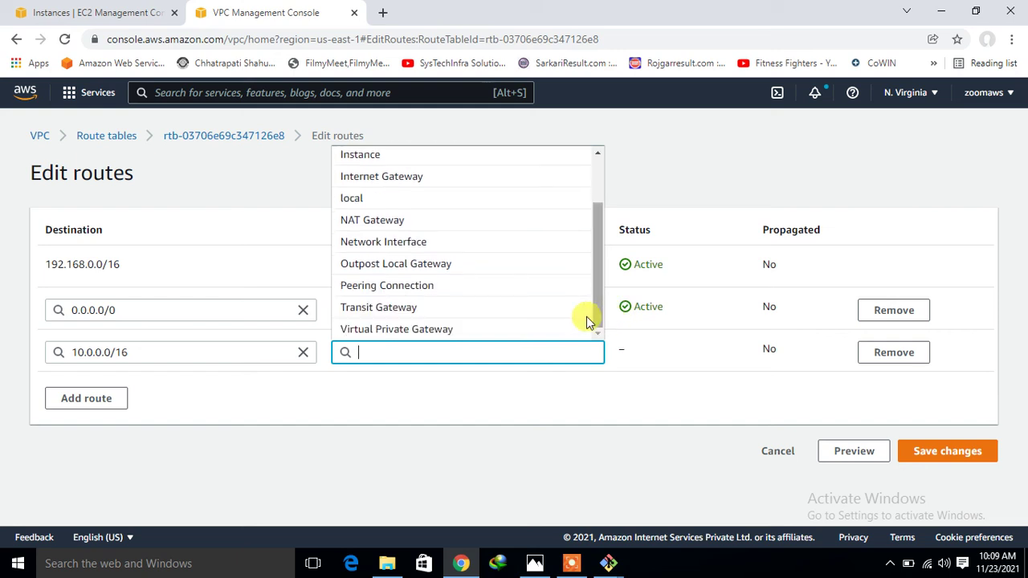
pyautogui.click(436, 310)
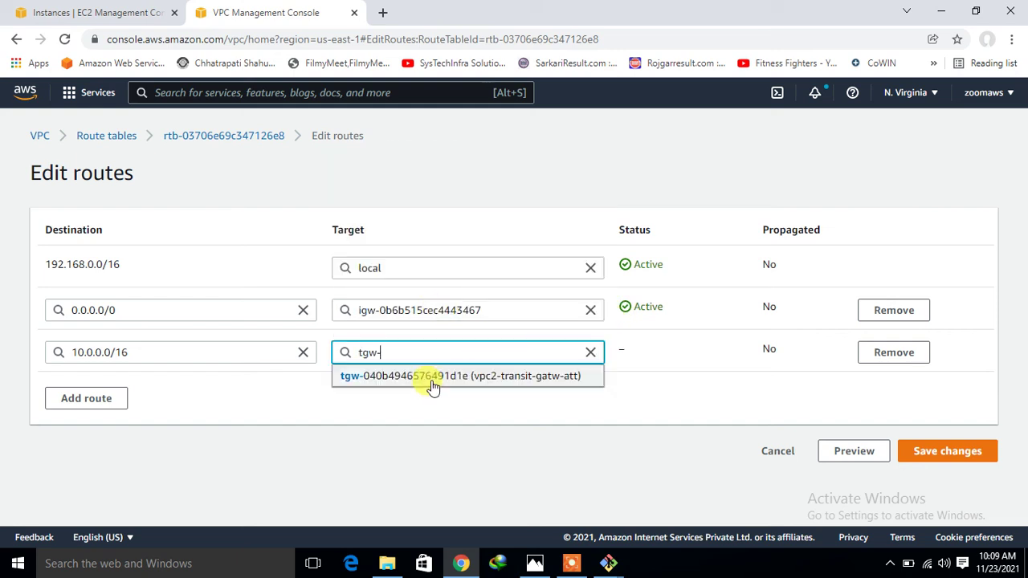
pyautogui.click(504, 376)
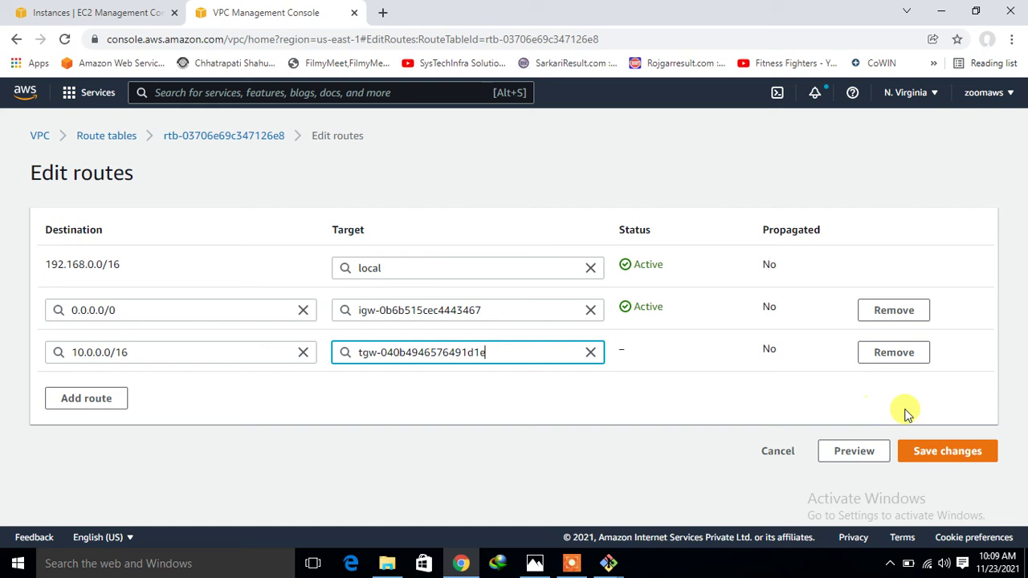
pyautogui.click(591, 351)
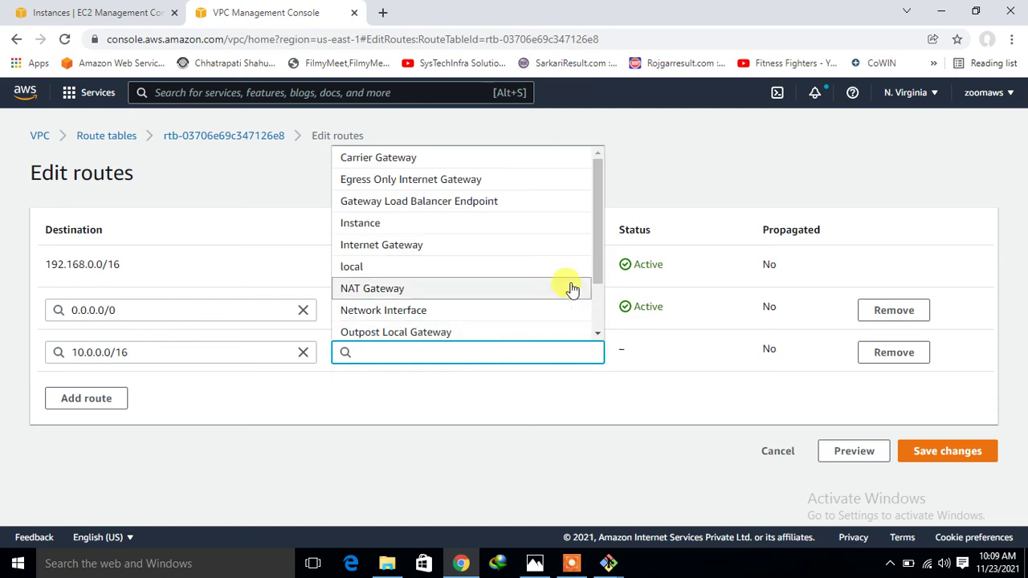
pyautogui.scroll(-2, 595, 296)
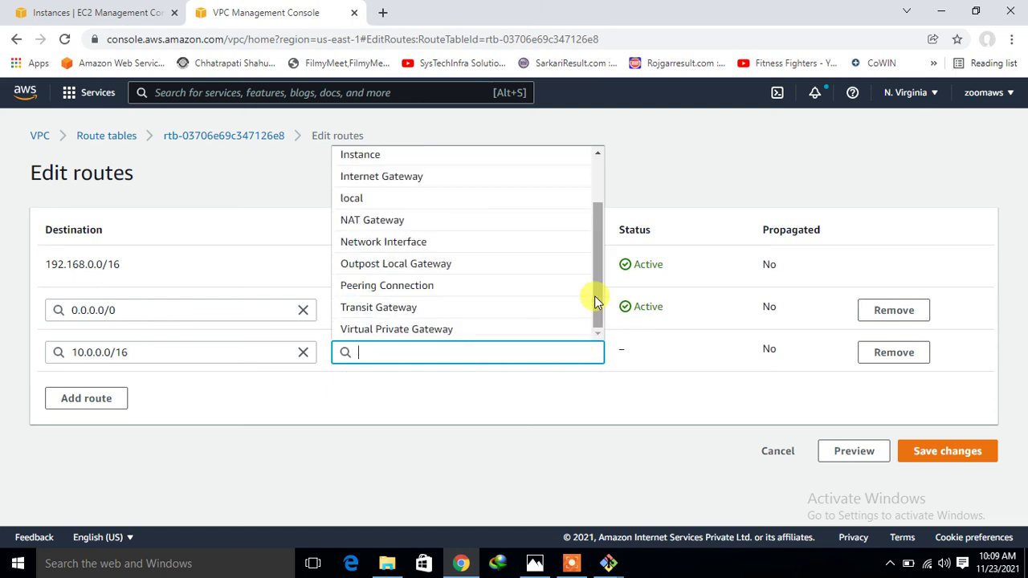
pyautogui.click(459, 308)
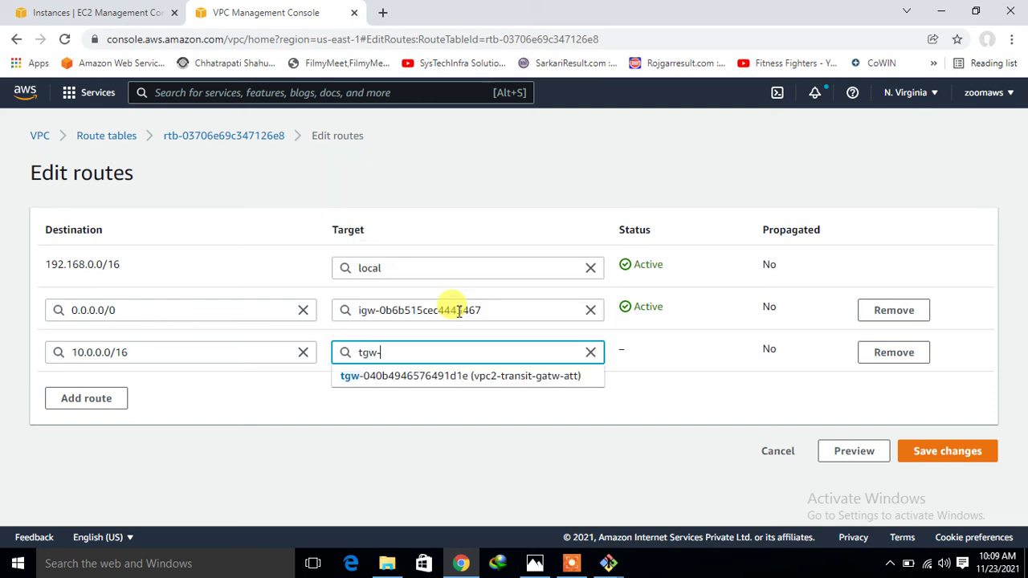
pyautogui.click(451, 382)
pyautogui.click(929, 454)
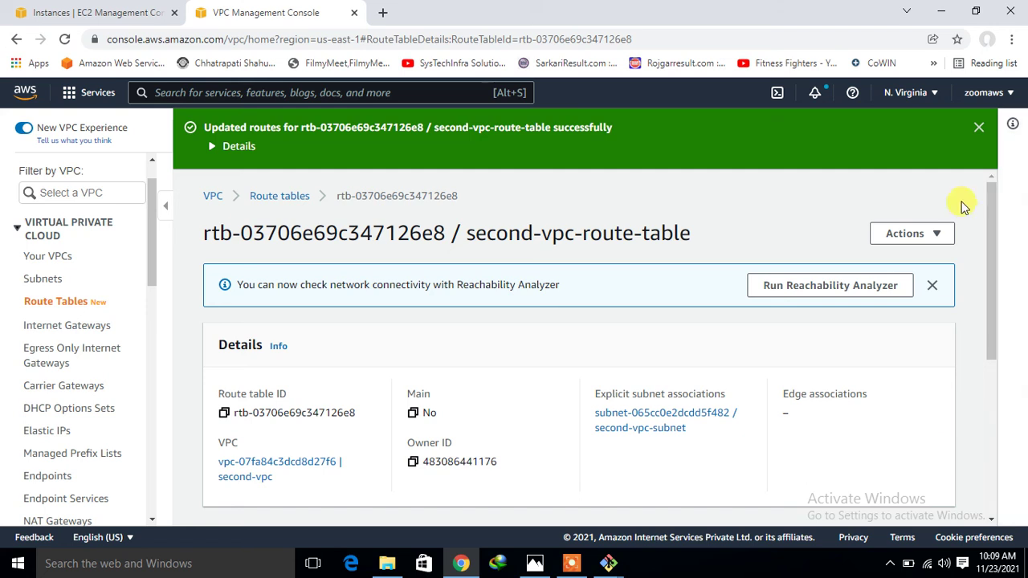
# Dismiss the route update notice and refresh the list of running EC2 instances
pyautogui.click(977, 128)
pyautogui.click(100, 12)
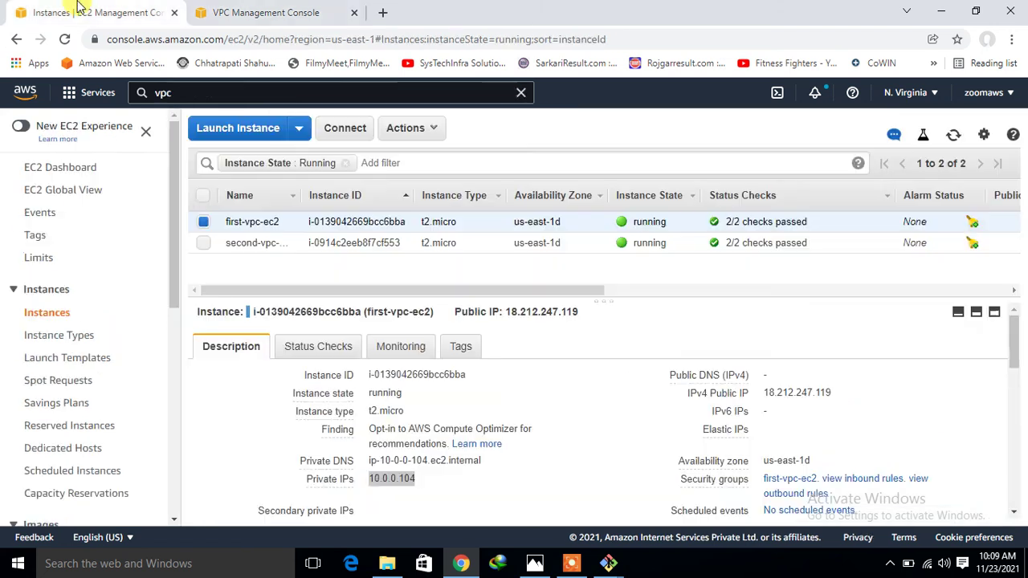
pyautogui.click(956, 135)
pyautogui.click(609, 564)
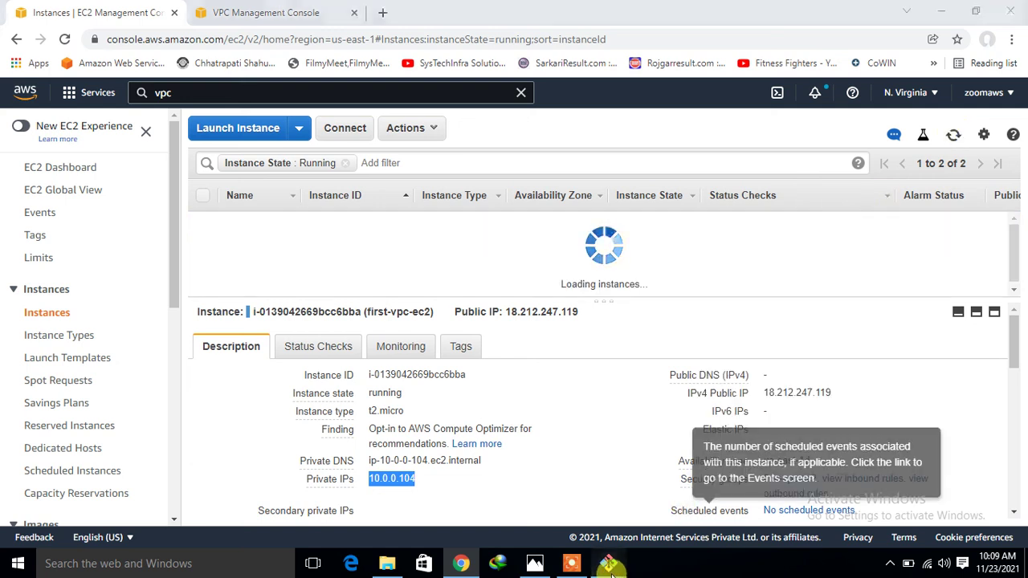
pyautogui.click(535, 520)
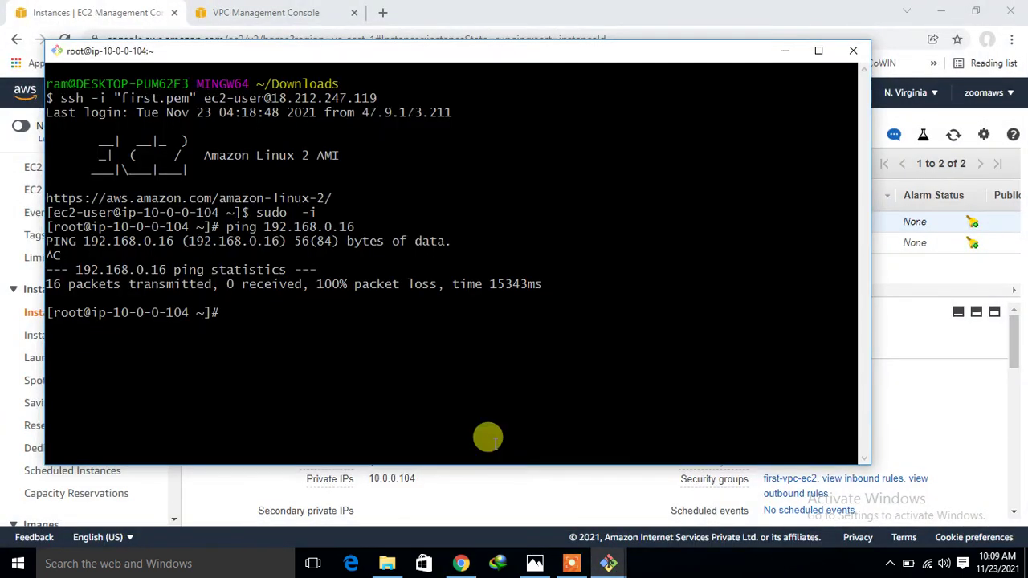
pyautogui.press('Return')
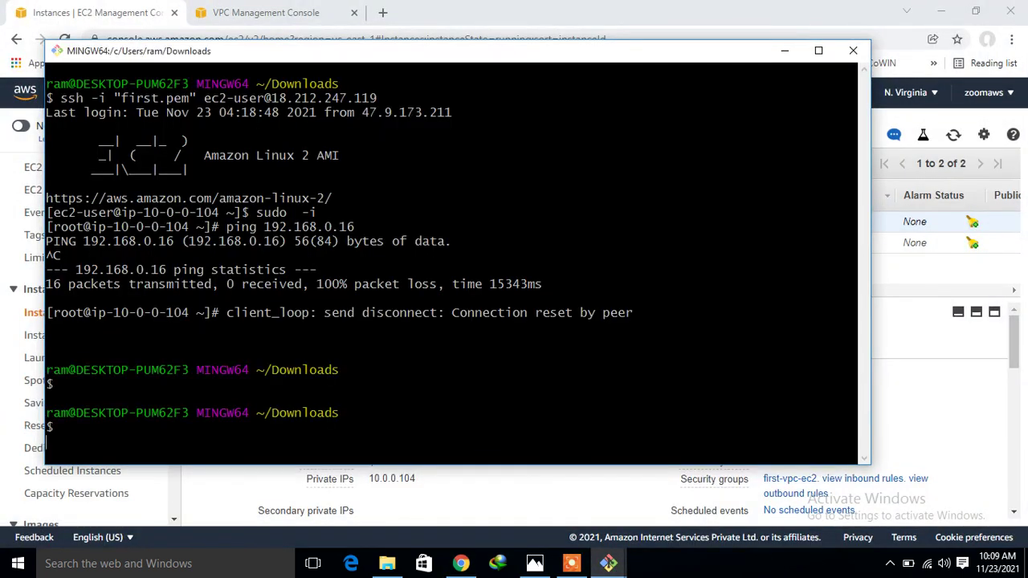
pyautogui.hotkey('ctrl', 'l')
pyautogui.press('Up')
pyautogui.press('Return')
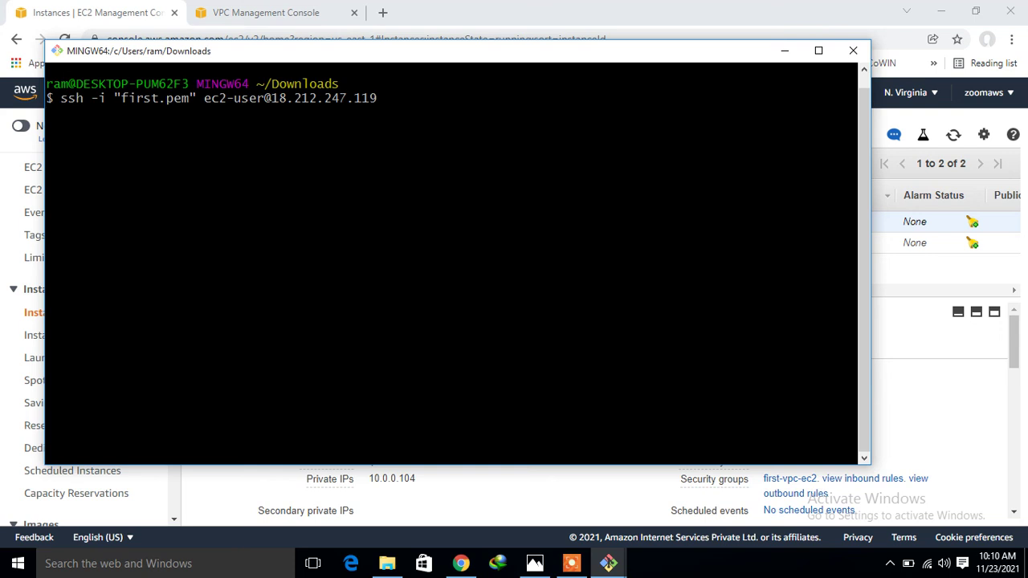
# Become root on the first instance with sudo -i and clear the terminal
pyautogui.write('sudo - i')
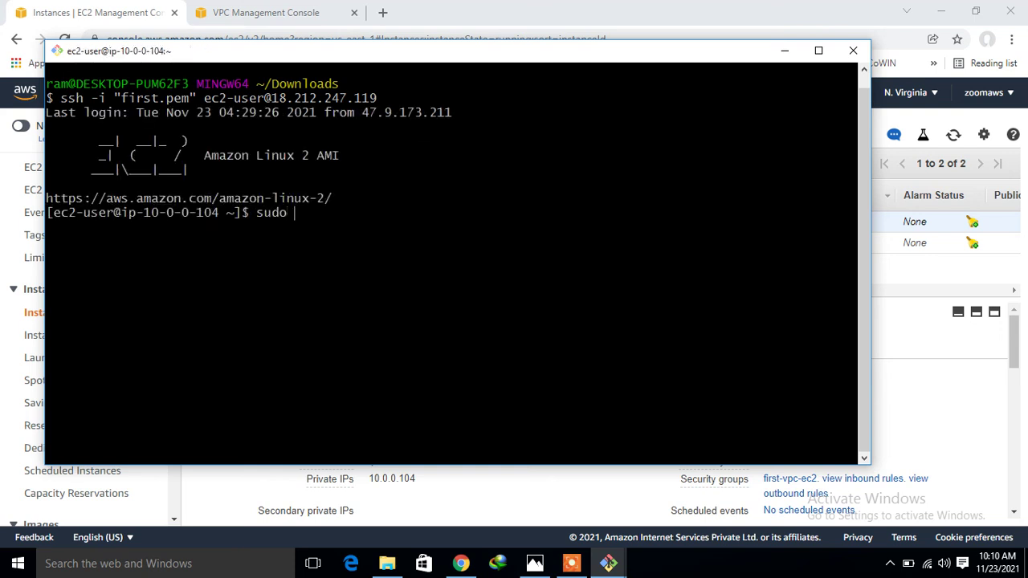
pyautogui.press('Return')
pyautogui.write('sudo -i')
pyautogui.press('Return')
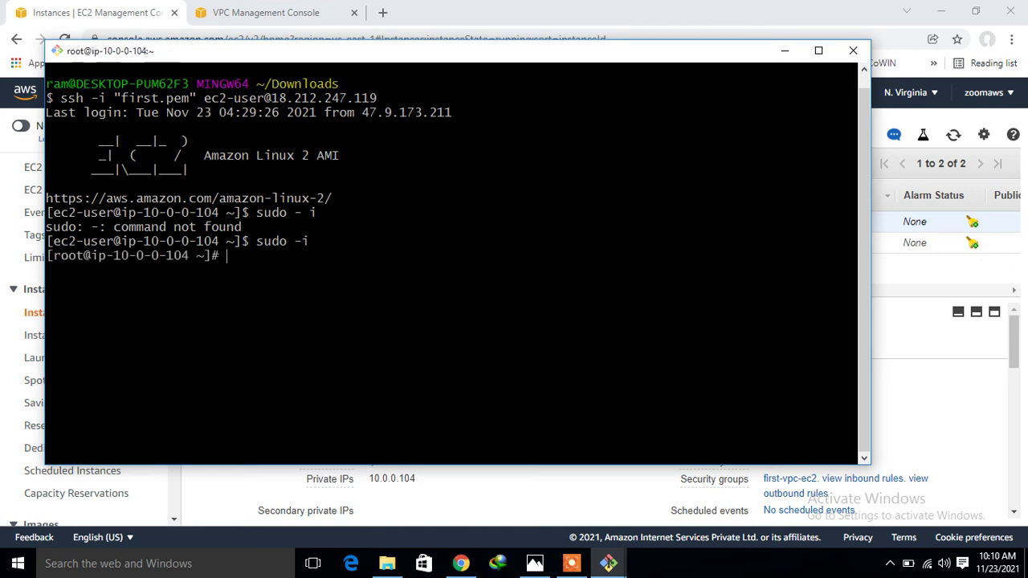
pyautogui.hotkey('ctrl', 'l')
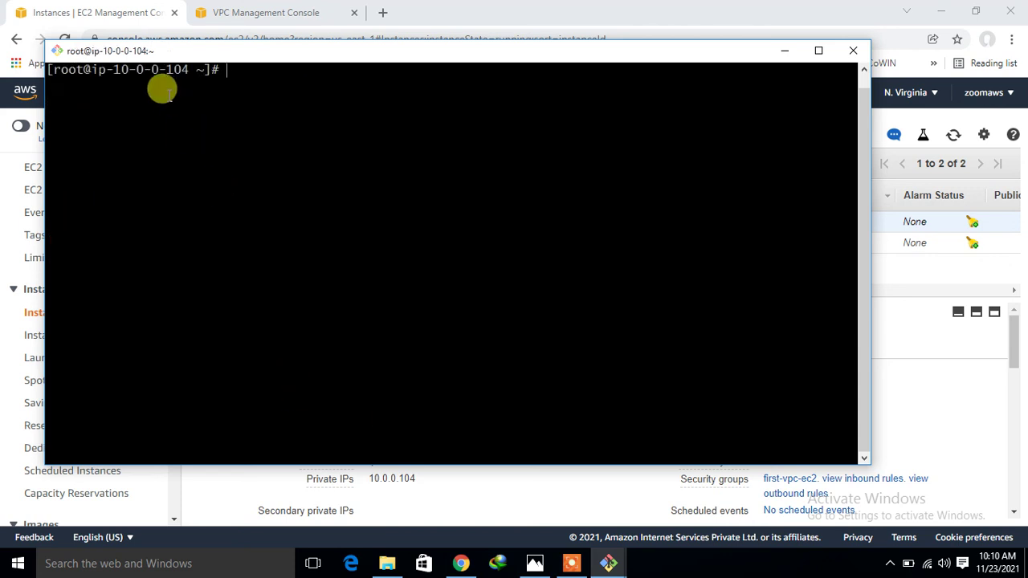
pyautogui.click(598, 566)
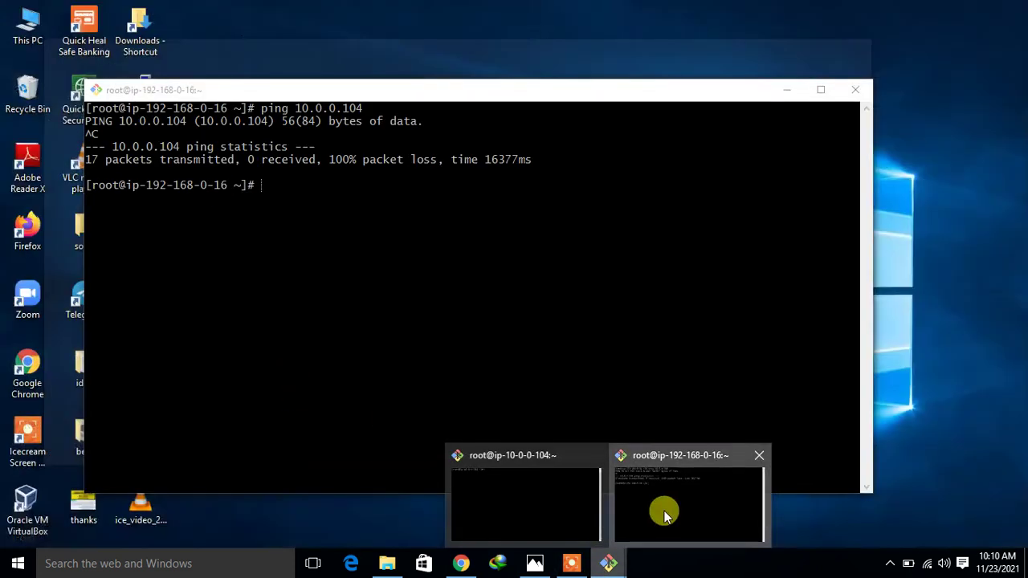
pyautogui.click(661, 509)
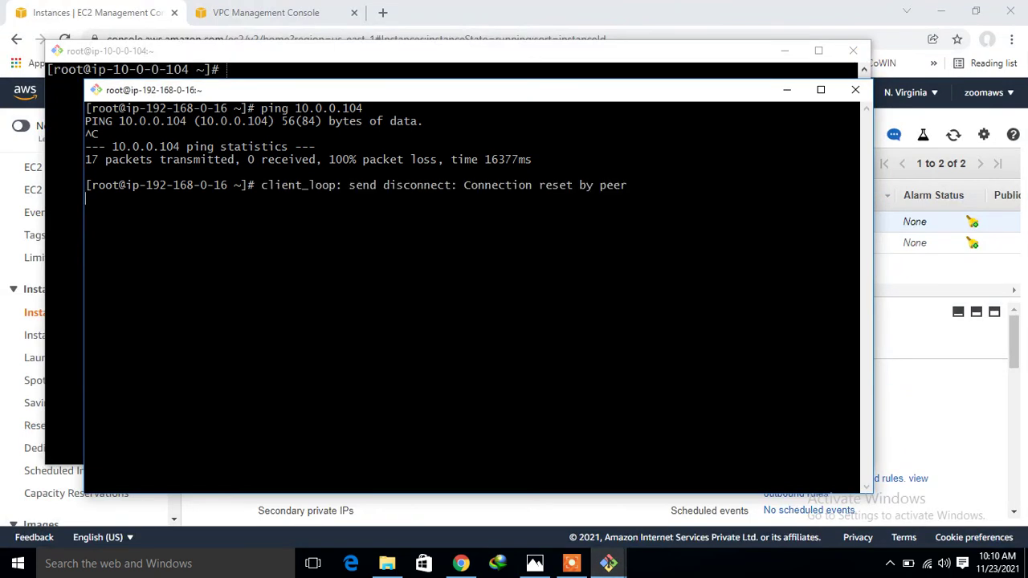
pyautogui.press('Return')
pyautogui.press('Up')
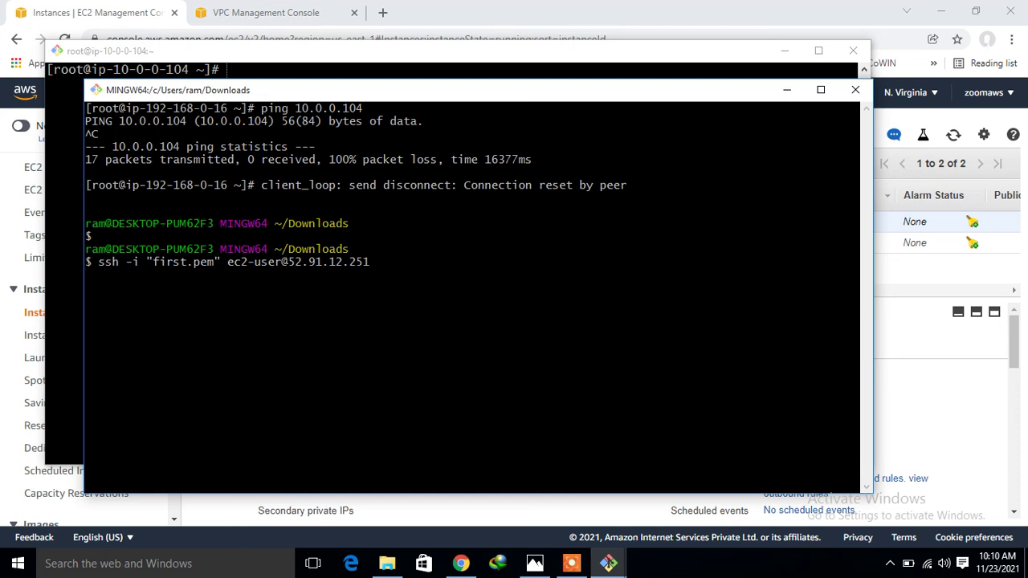
# Become root on the second instance with sudo -i and clear its terminal
pyautogui.write('su')
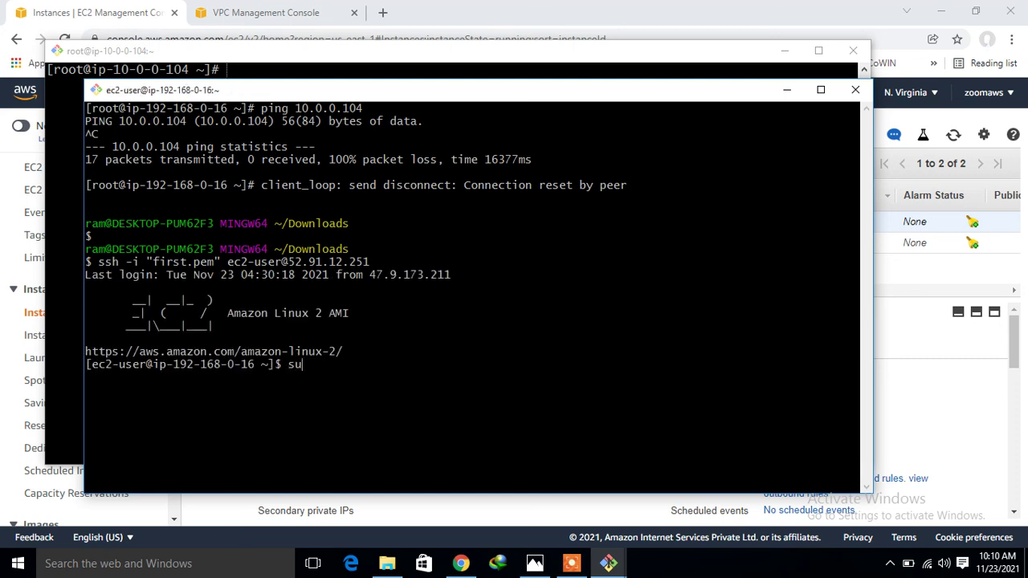
pyautogui.write('do - i')
pyautogui.press('Return')
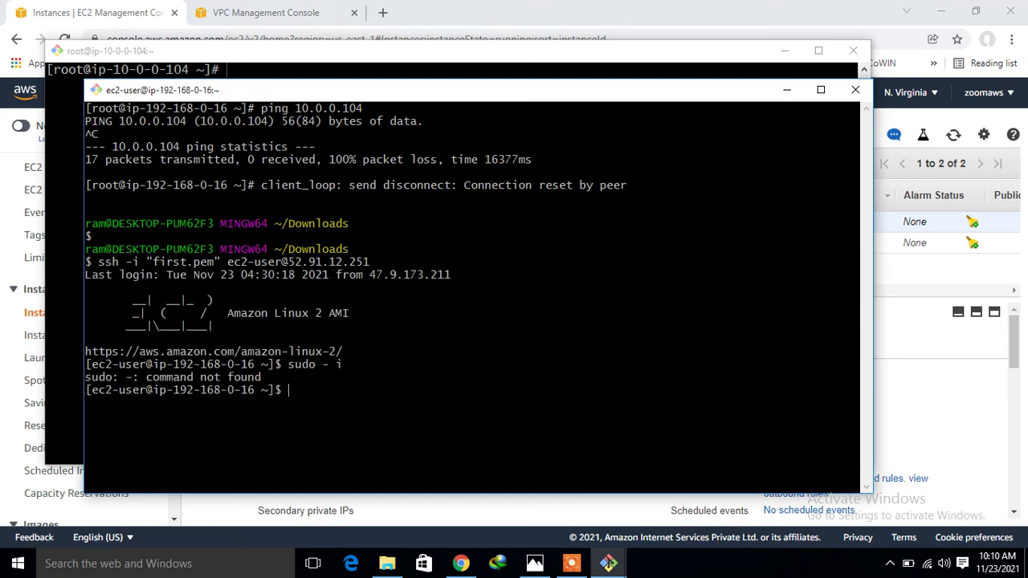
pyautogui.write('sudo -i')
pyautogui.press('Return')
pyautogui.hotkey('ctrl', 'l')
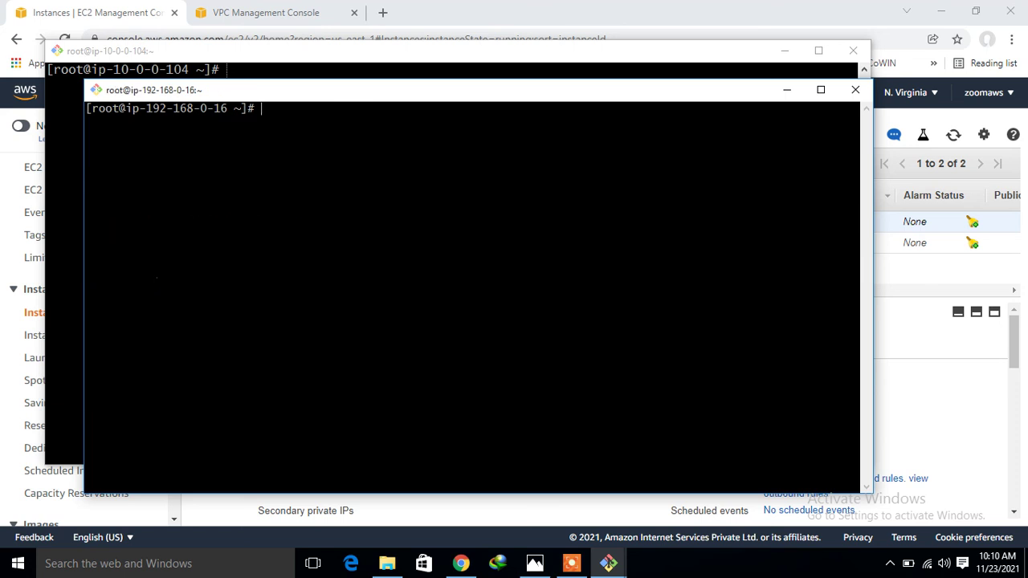
# From the second instance's terminal, ping first-vpc-ec2's private IP 10.0.0.104, copied from its EC2 instance details, and stop the ping after several replies
pyautogui.moveTo(404, 91); pyautogui.dragTo(551, 137)
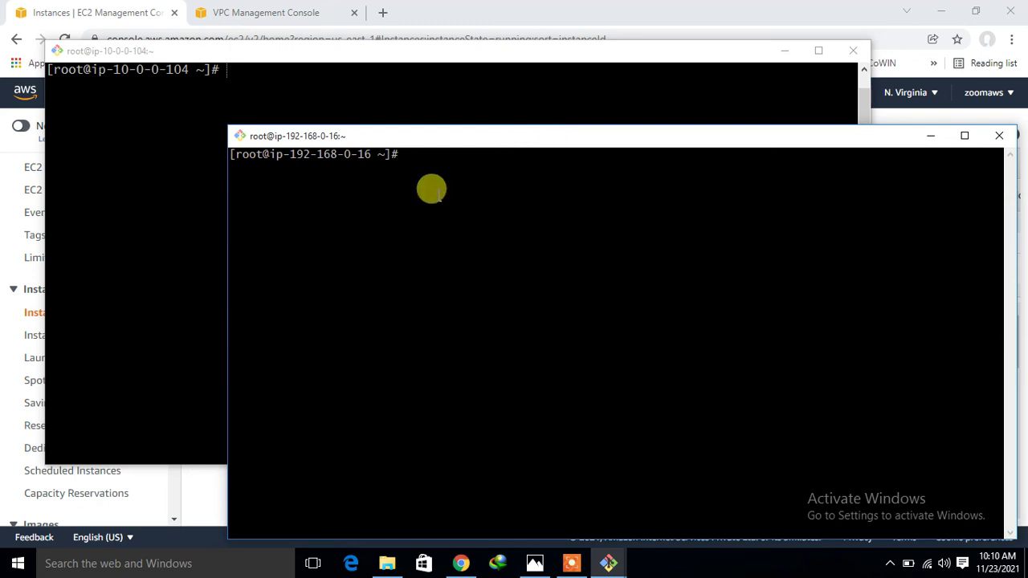
pyautogui.write('ping')
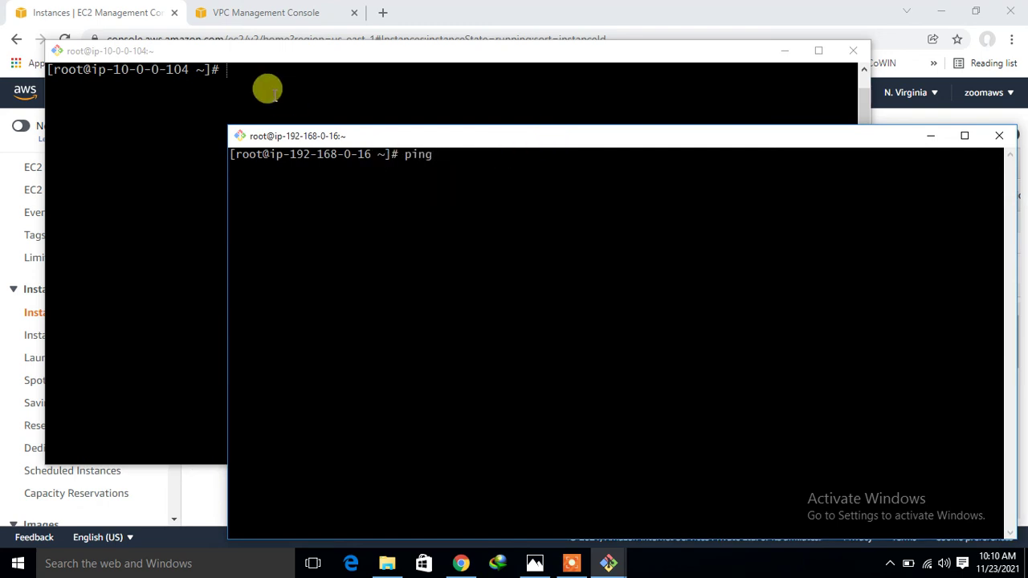
pyautogui.click(506, 6)
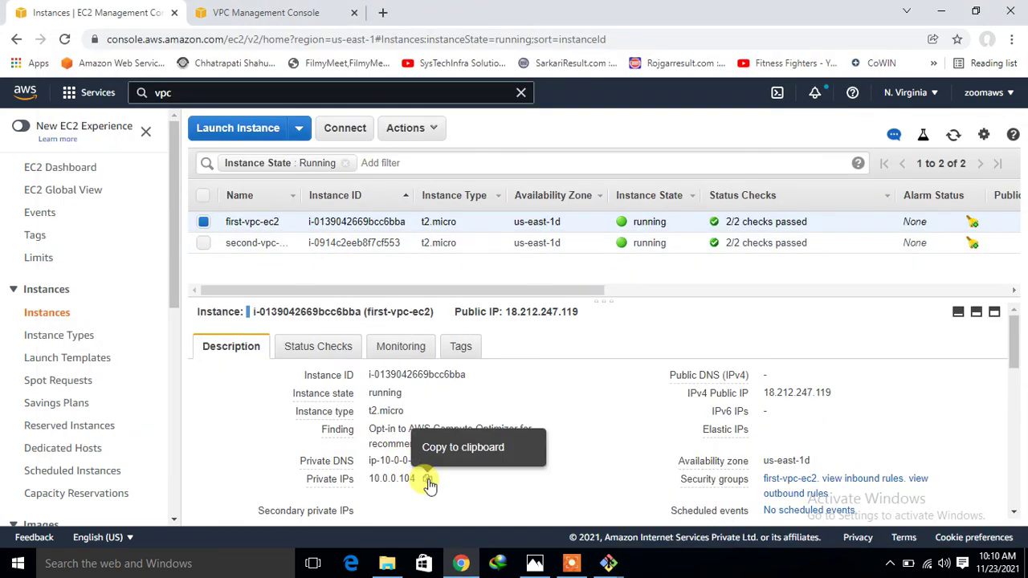
pyautogui.click(428, 480)
pyautogui.click(608, 566)
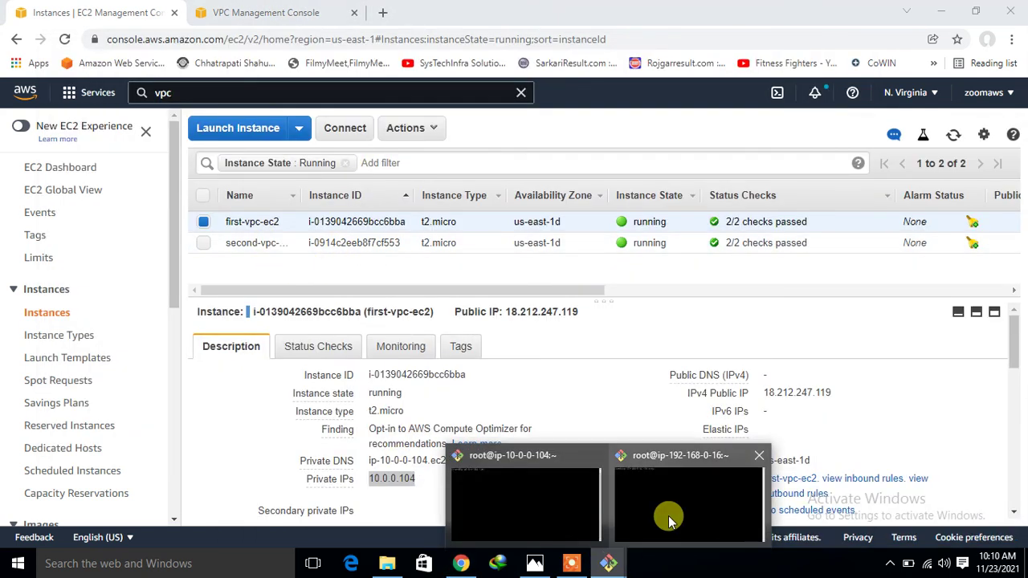
pyautogui.click(665, 450)
pyautogui.rightClick(502, 315)
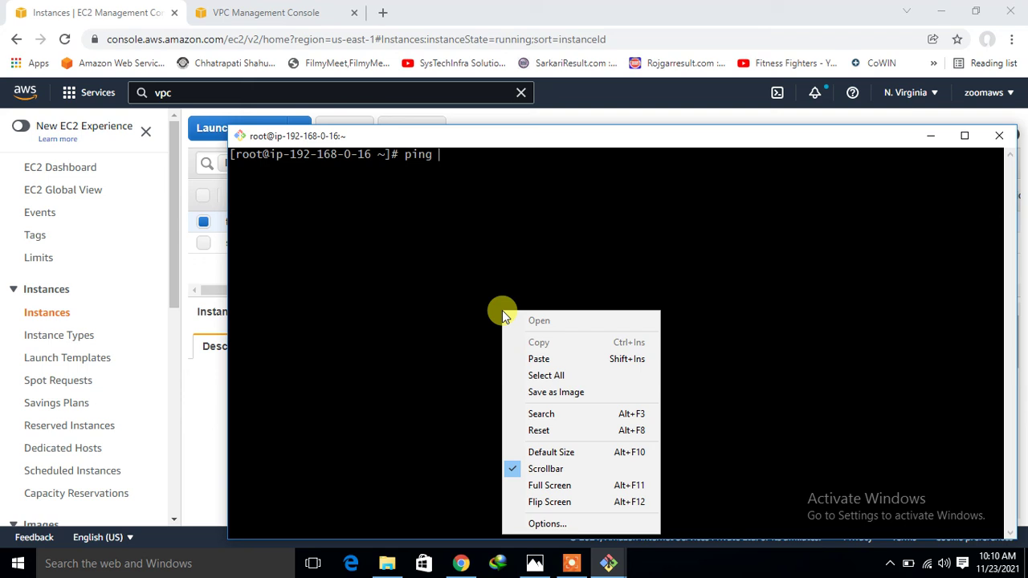
pyautogui.click(533, 358)
pyautogui.press('Return')
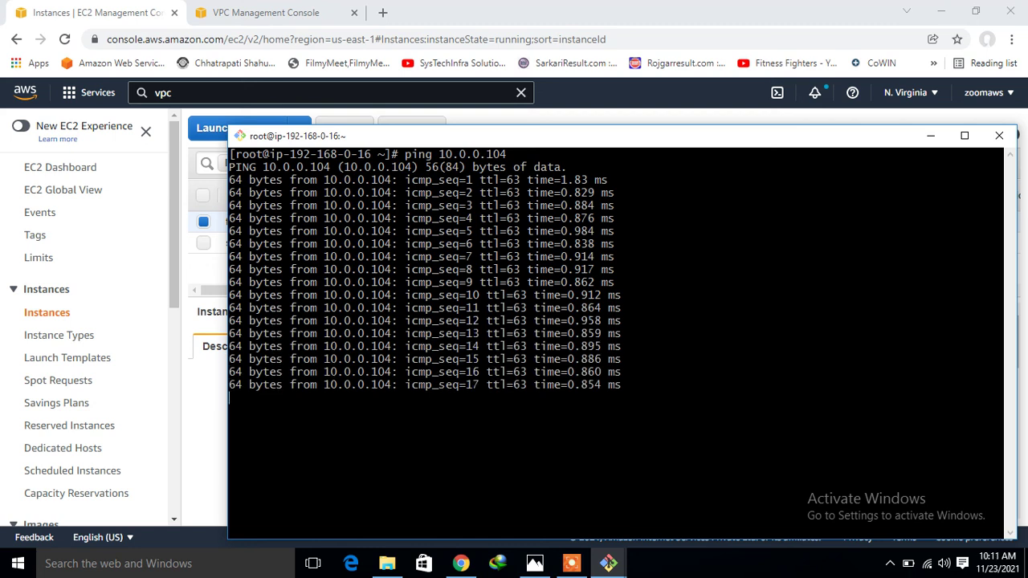
pyautogui.hotkey('ctrl', 'c')
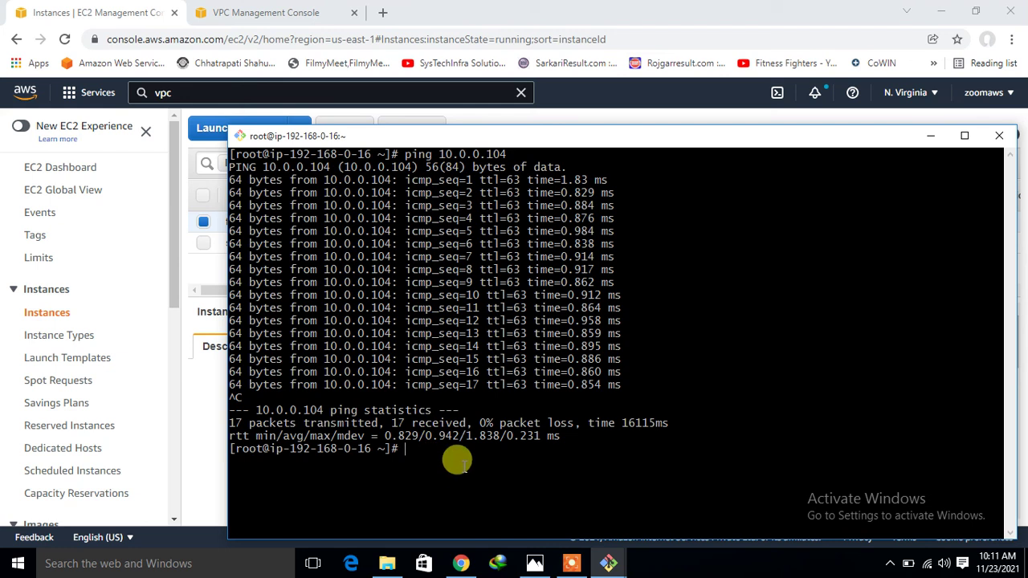
# From the first instance's terminal, ping second-vpc-ec2's private IP 192.168.0.16, copied from its details in the EC2 console
pyautogui.click(607, 562)
pyautogui.click(553, 504)
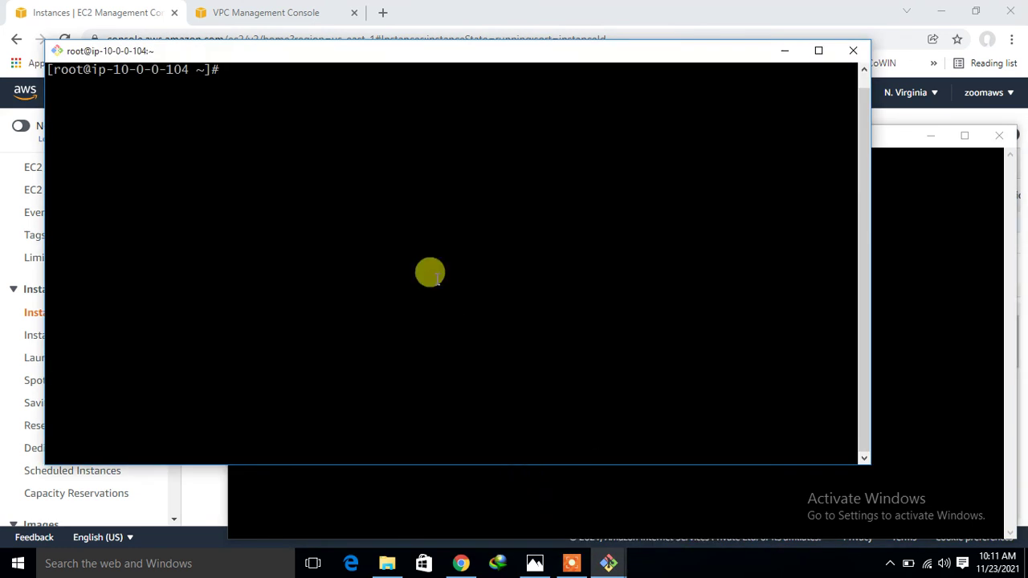
pyautogui.write('ping')
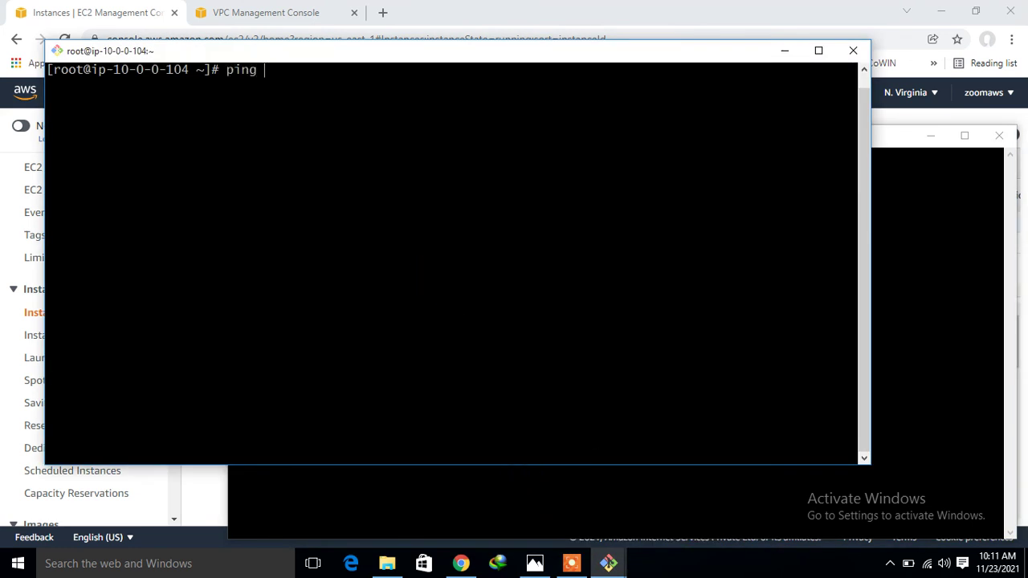
pyautogui.click(377, 27)
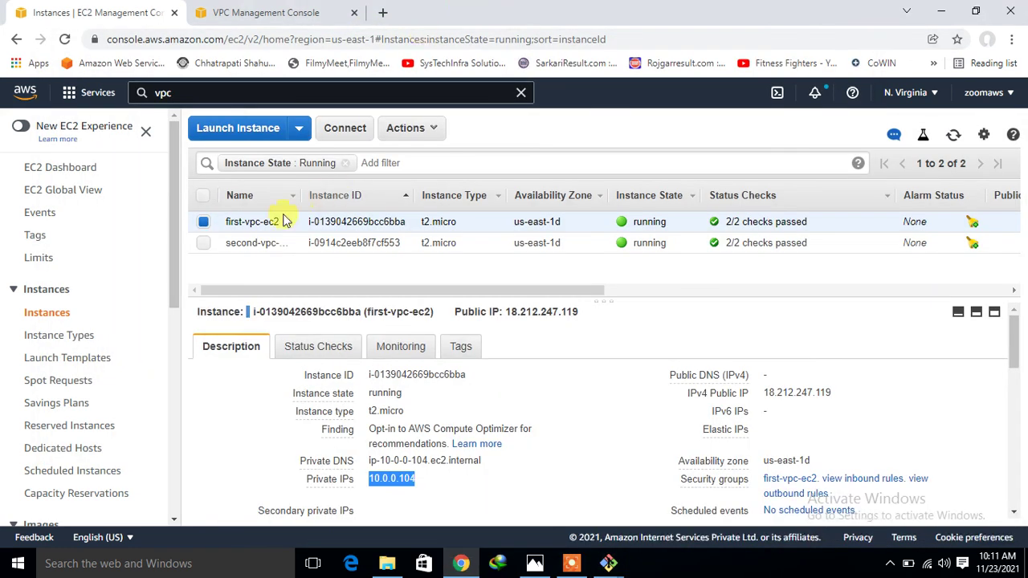
pyautogui.click(203, 222)
pyautogui.click(204, 243)
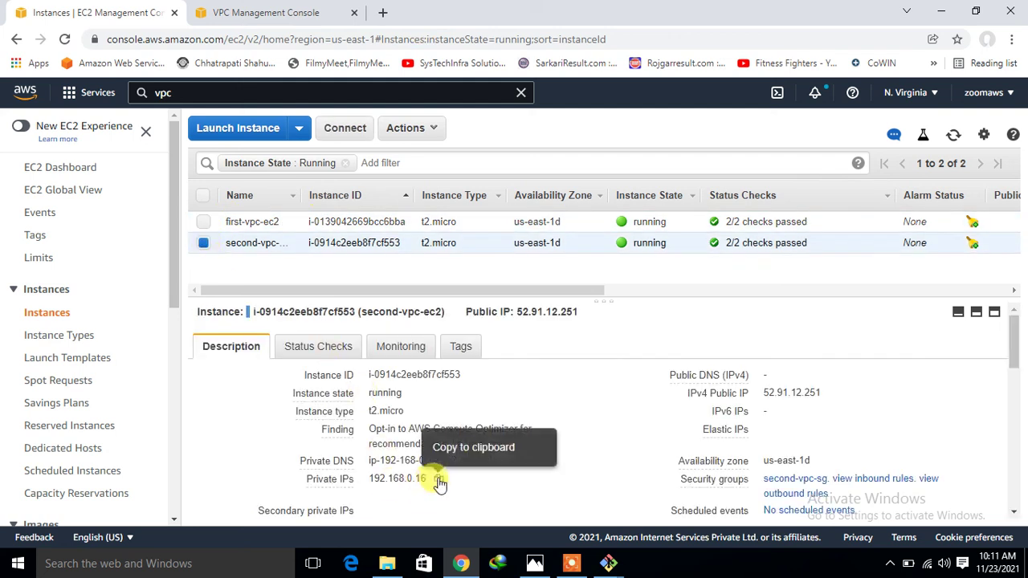
pyautogui.click(438, 480)
pyautogui.click(614, 566)
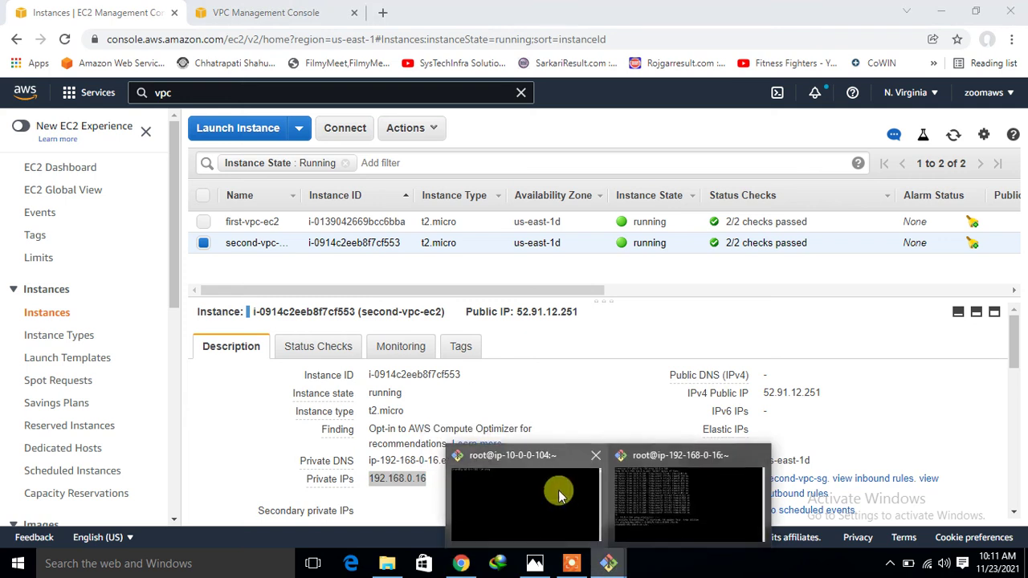
pyautogui.click(563, 489)
pyautogui.rightClick(404, 210)
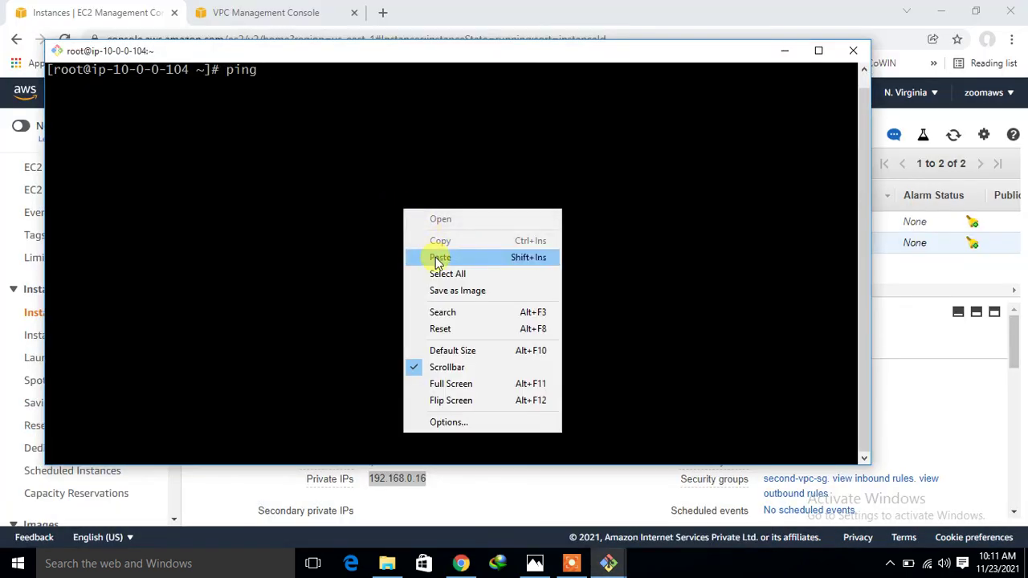
pyautogui.click(438, 256)
pyautogui.press('Return')
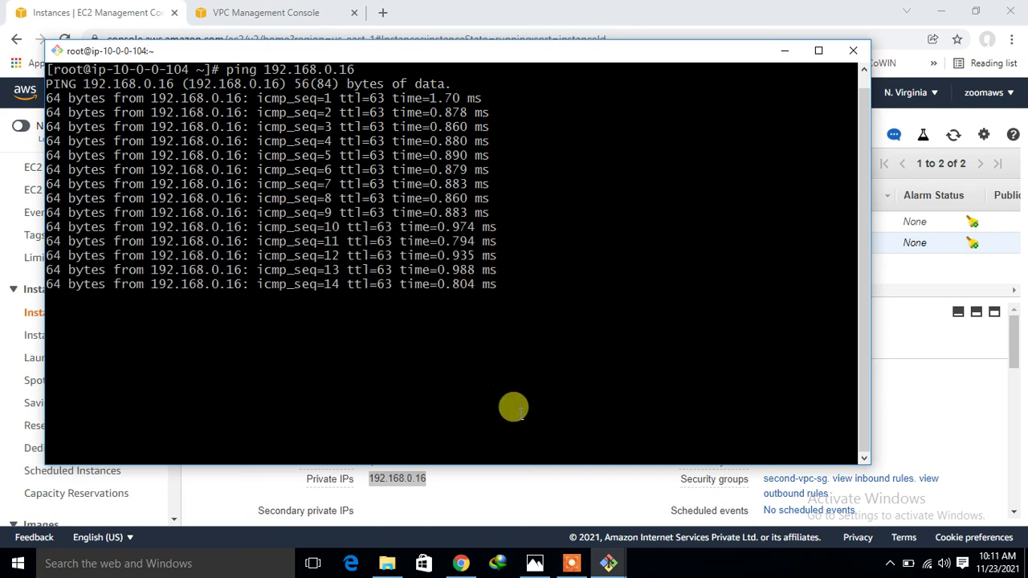
# Show the desktop and switch to the thanks.jpg image in Photos
pyautogui.click(1023, 562)
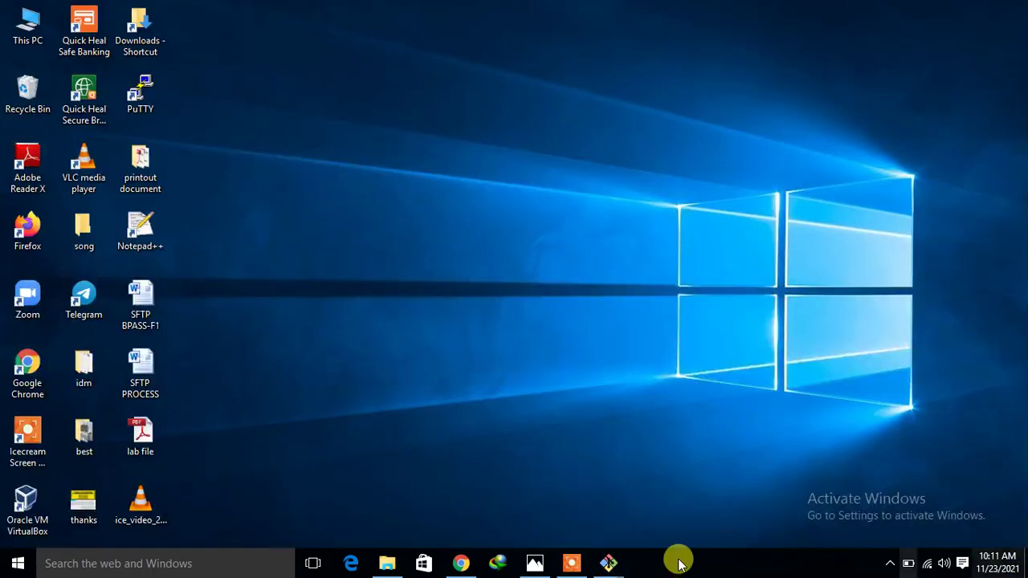
pyautogui.click(536, 564)
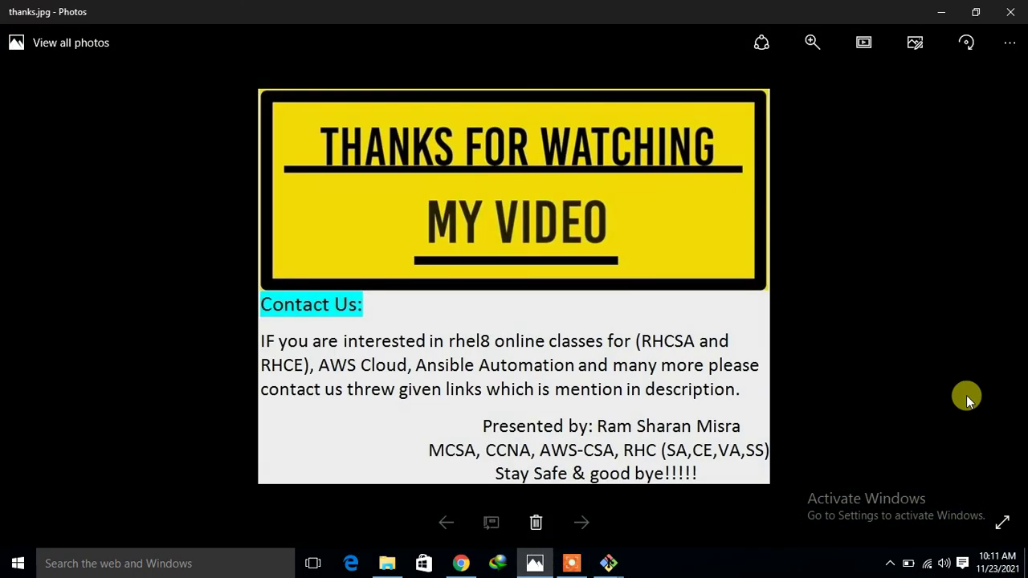